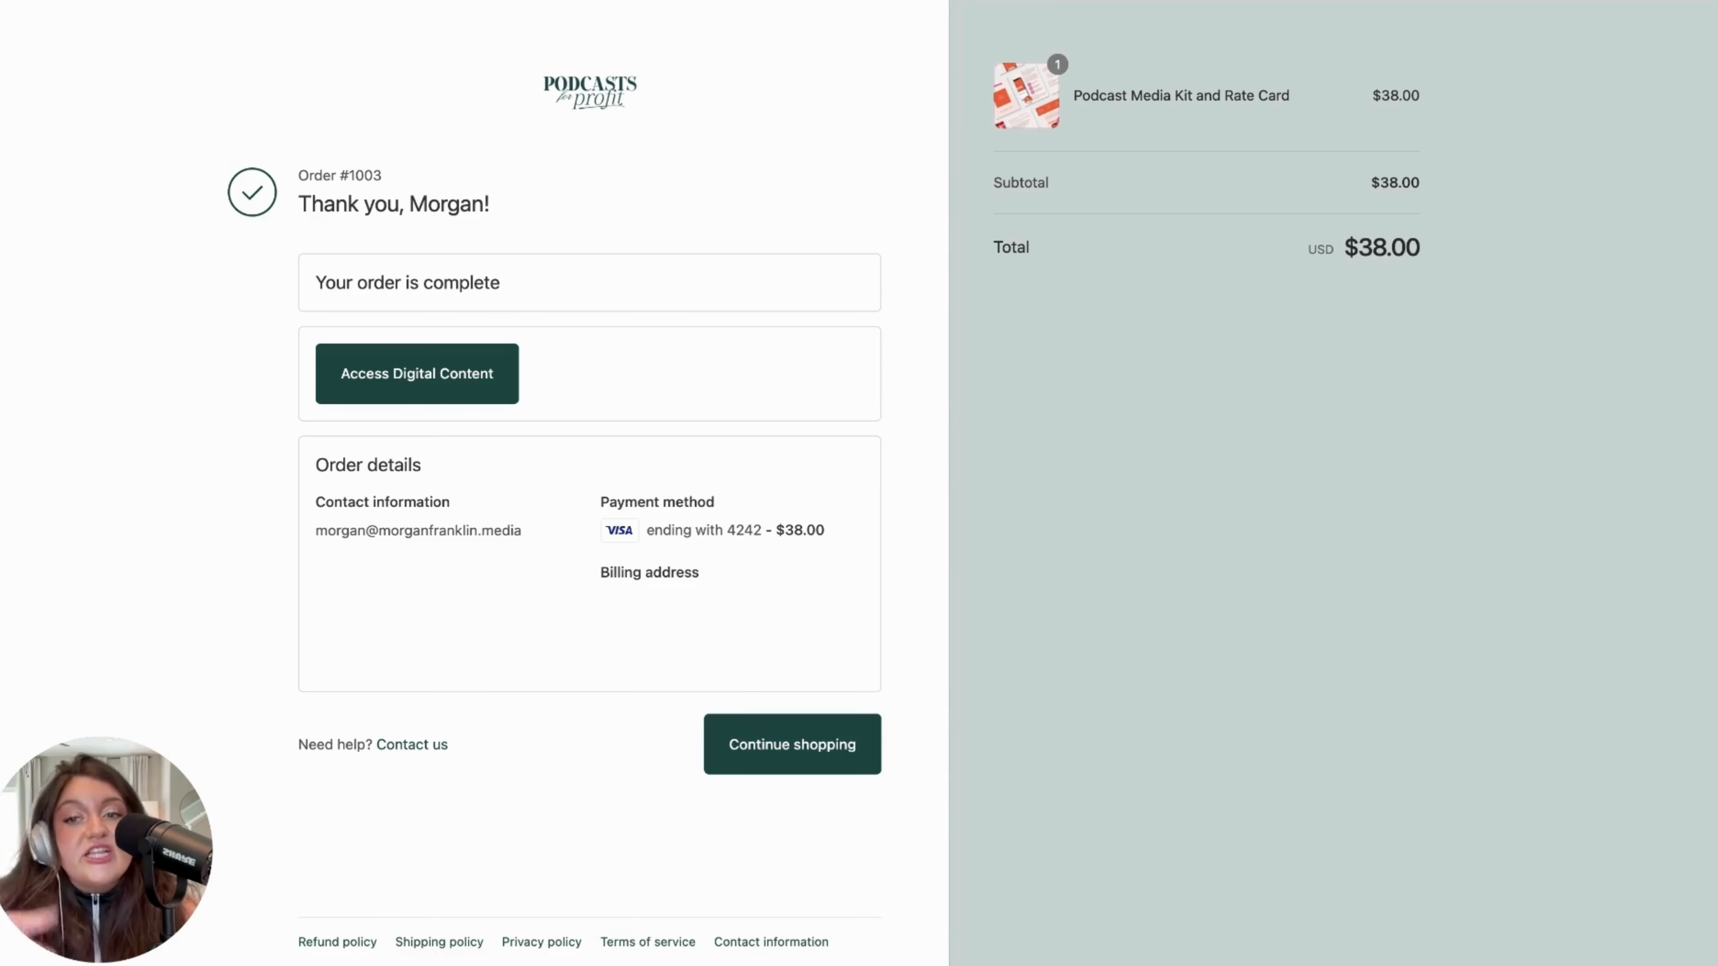
Access the order's digital content and open the file Podcast Media Kit and Rate Card Download.pdf
click(414, 376)
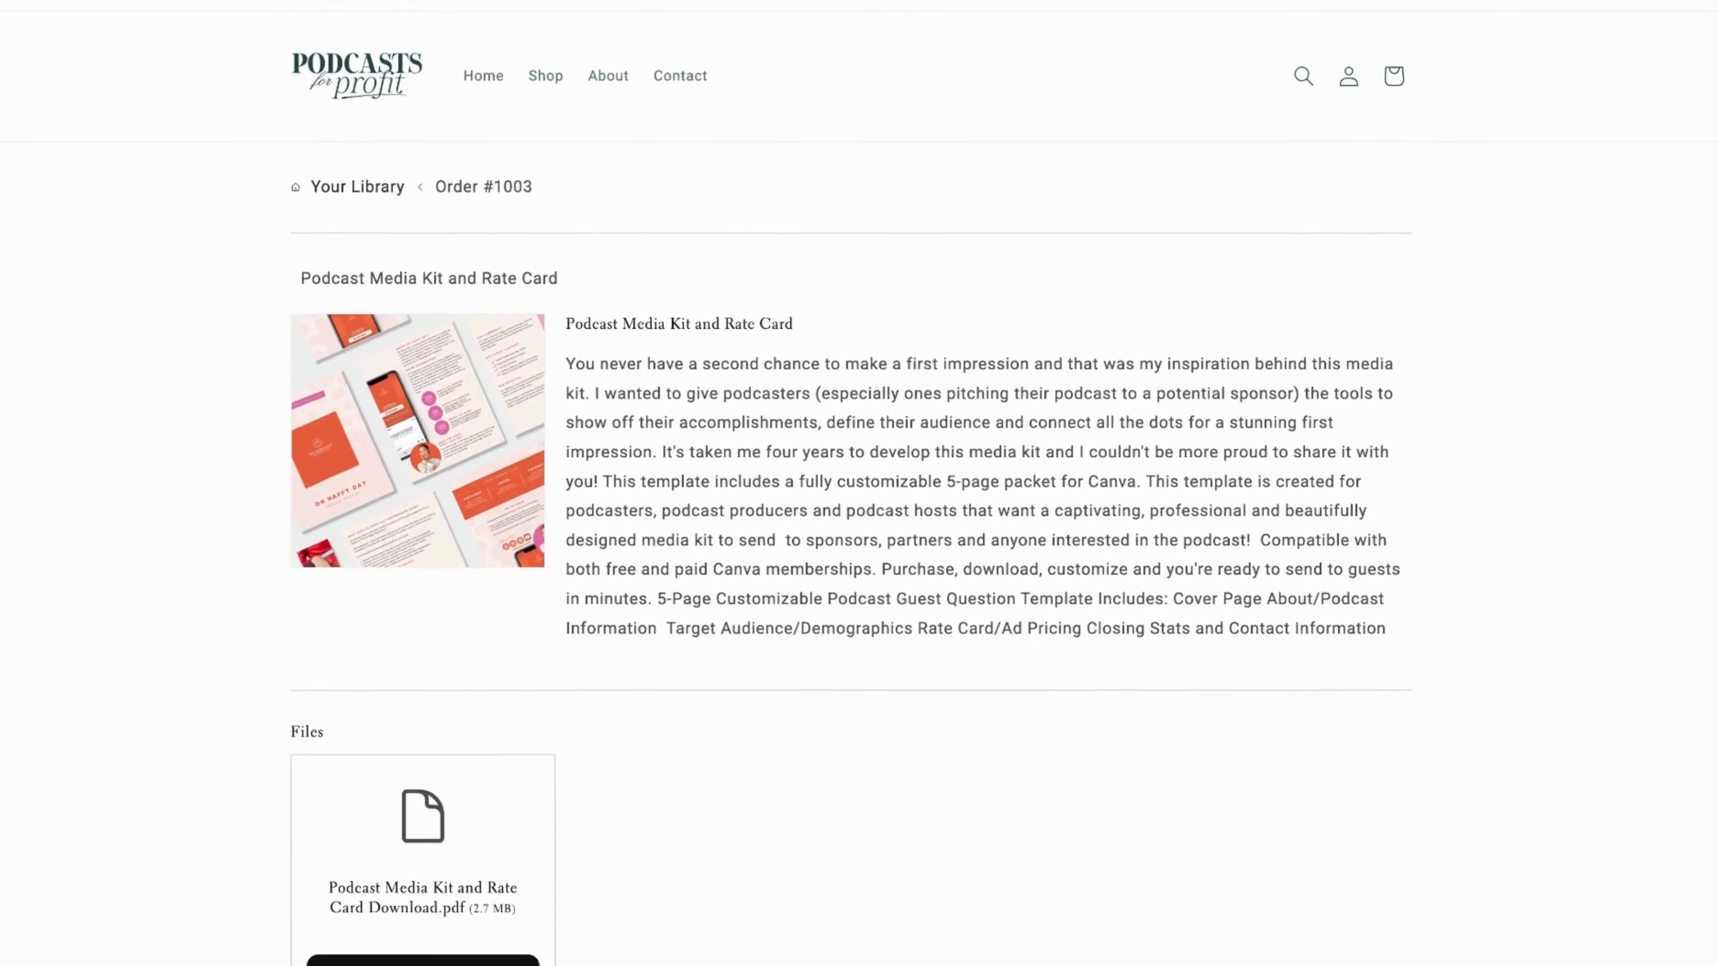
scroll(851, 486, down, 2)
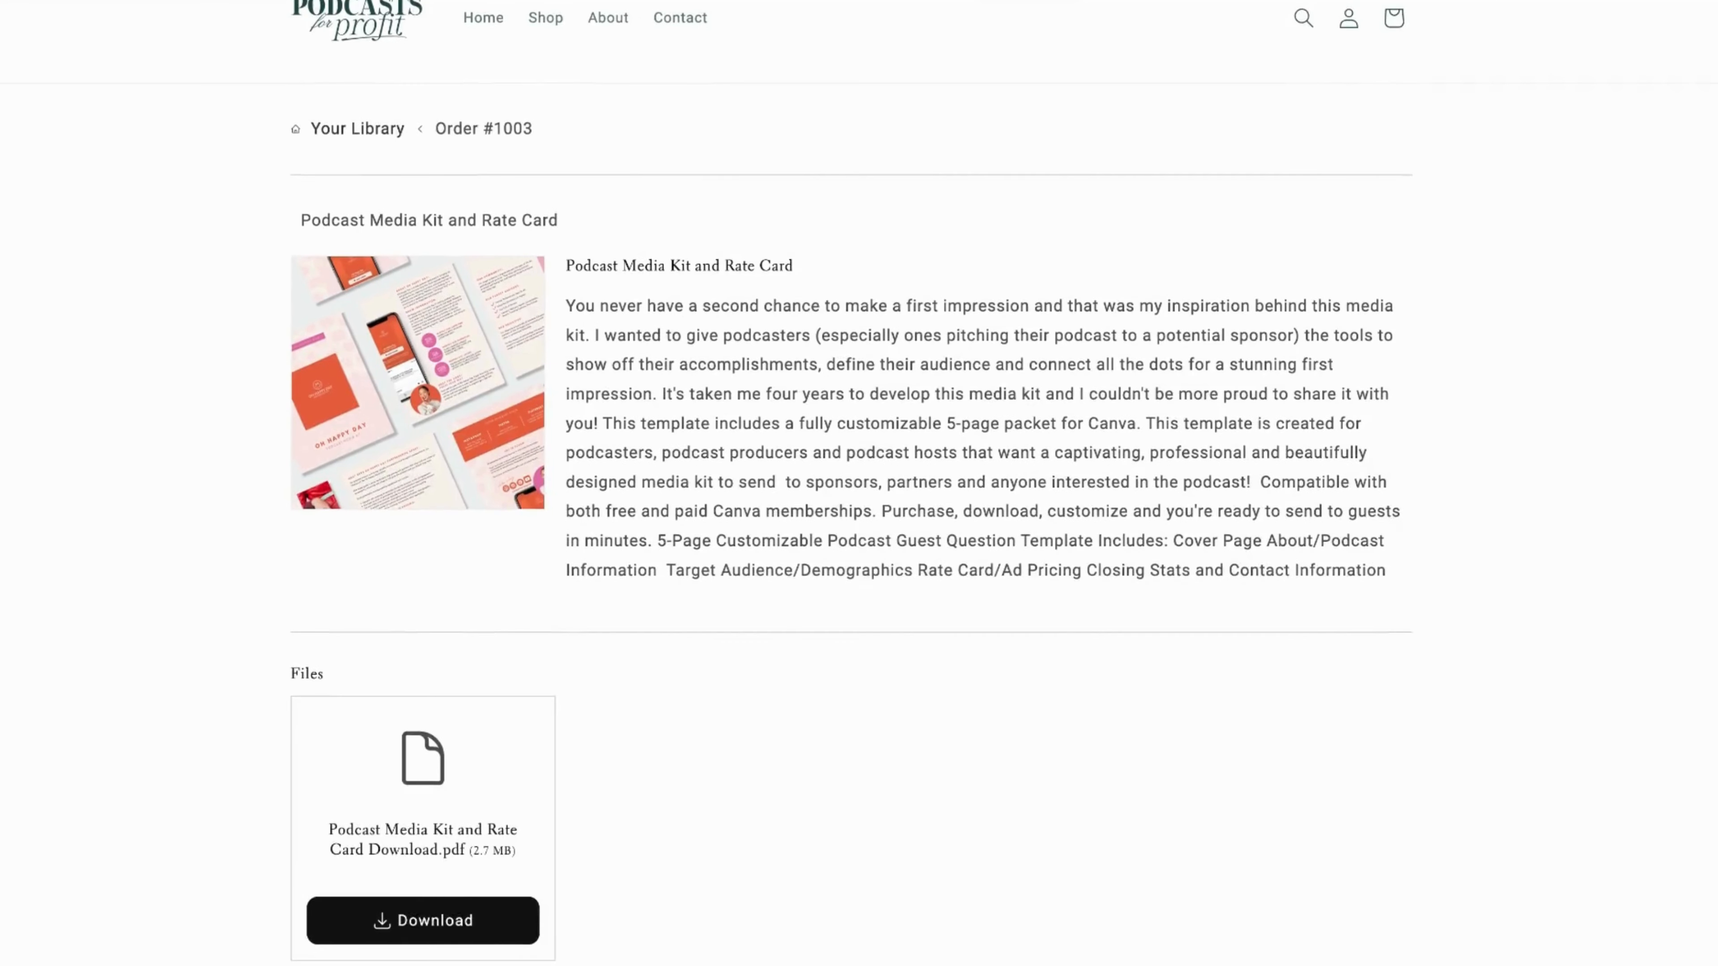
scroll(851, 486, up, 1)
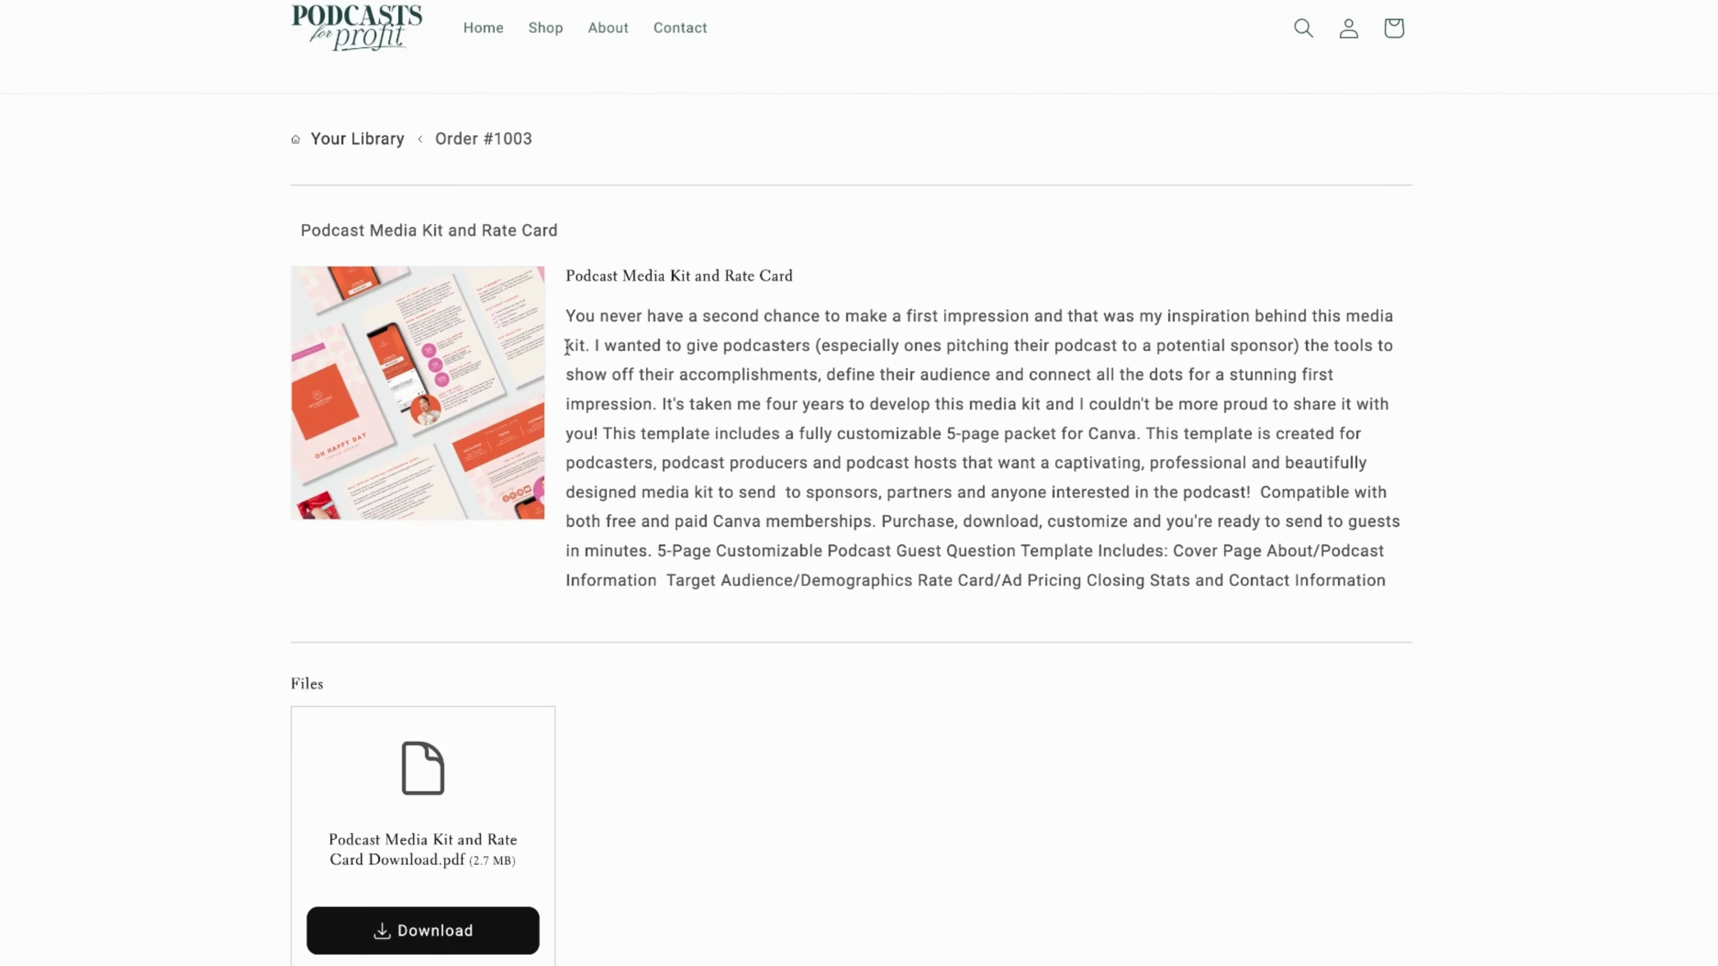
scroll(357, 687, down, 2)
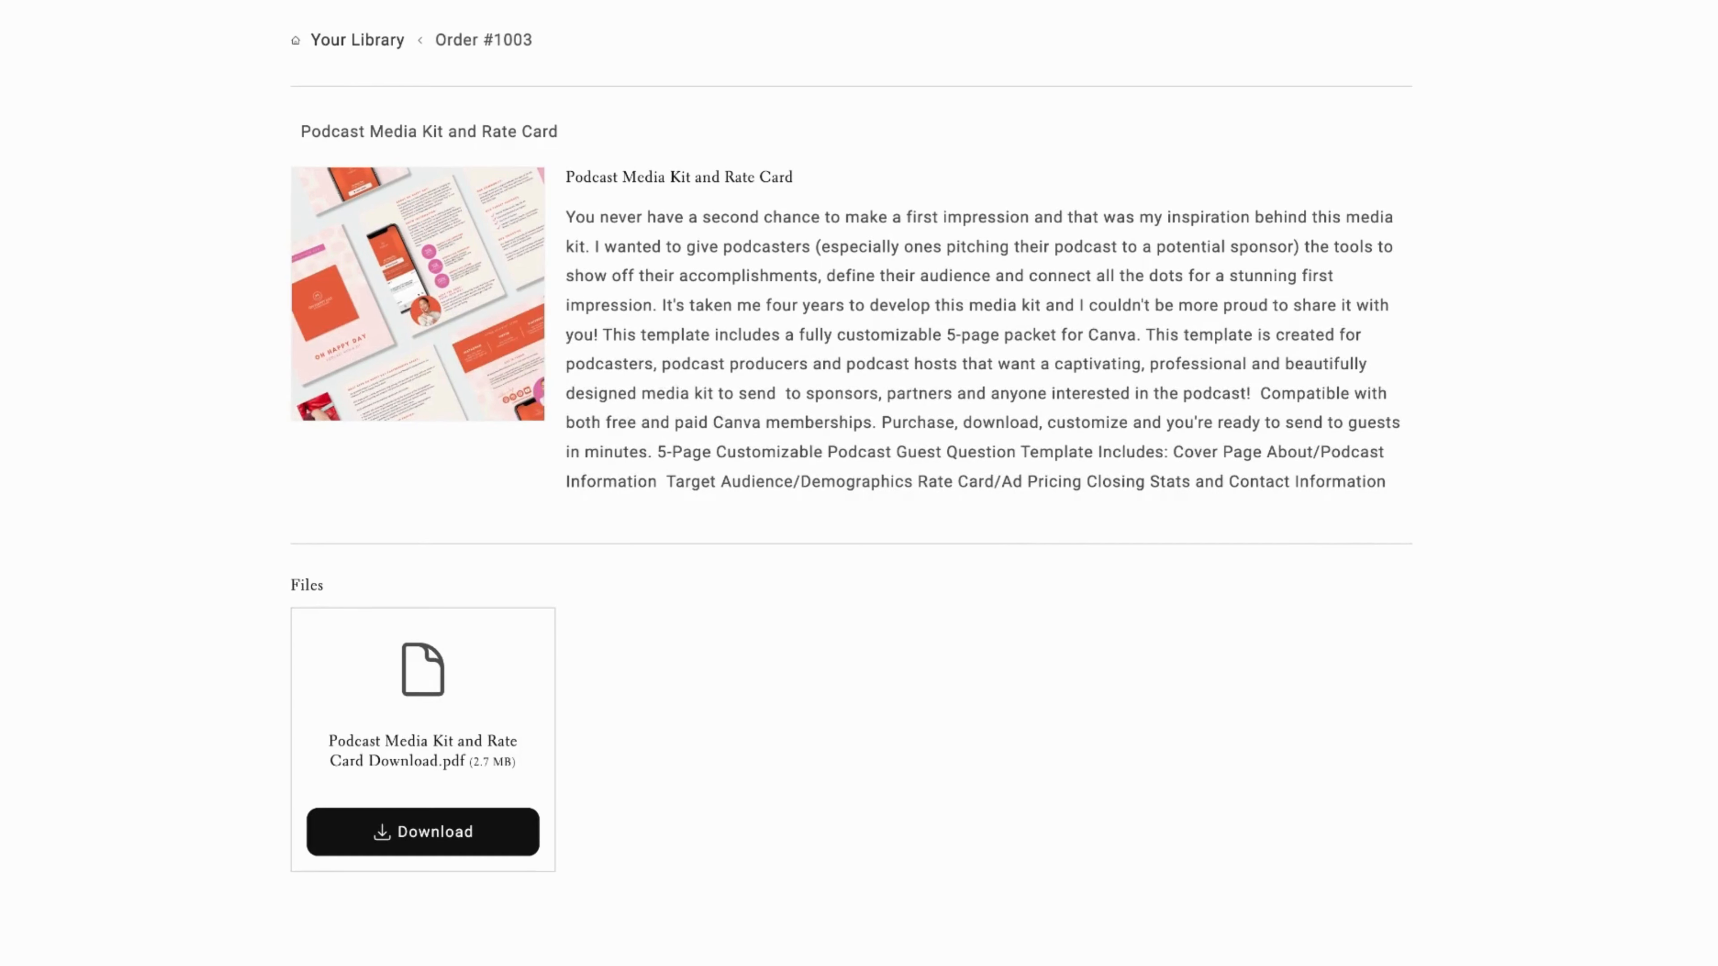
scroll(371, 799, down, 1)
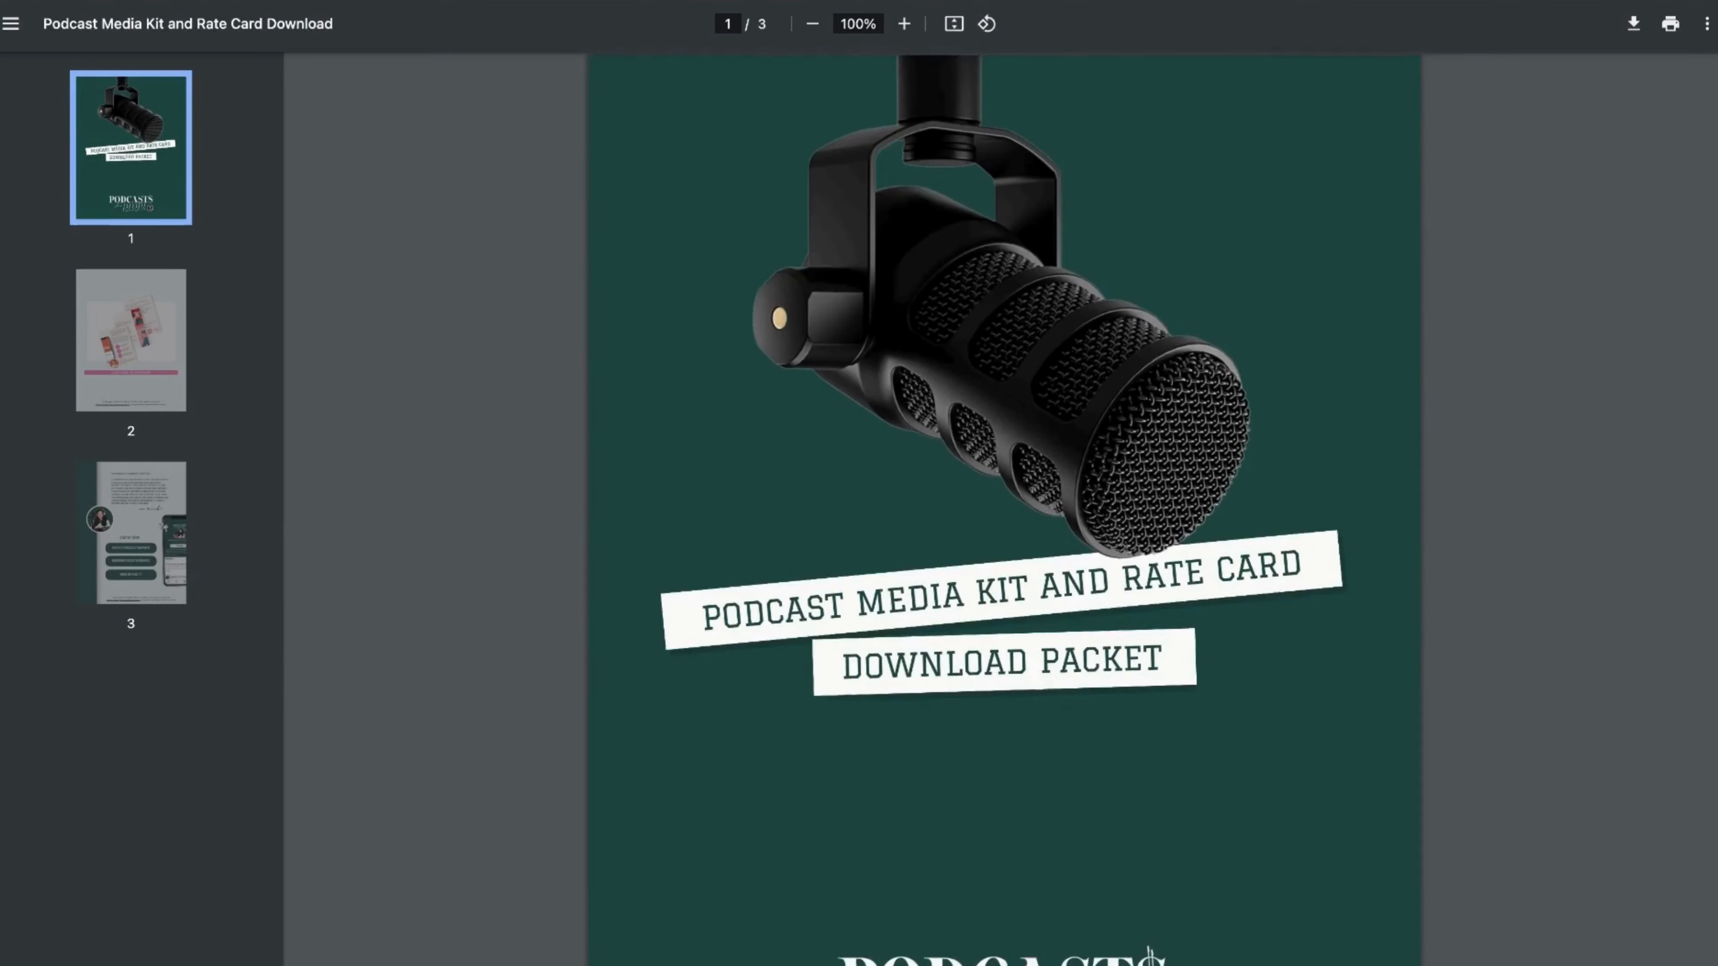
scroll(1003, 507, down, 3)
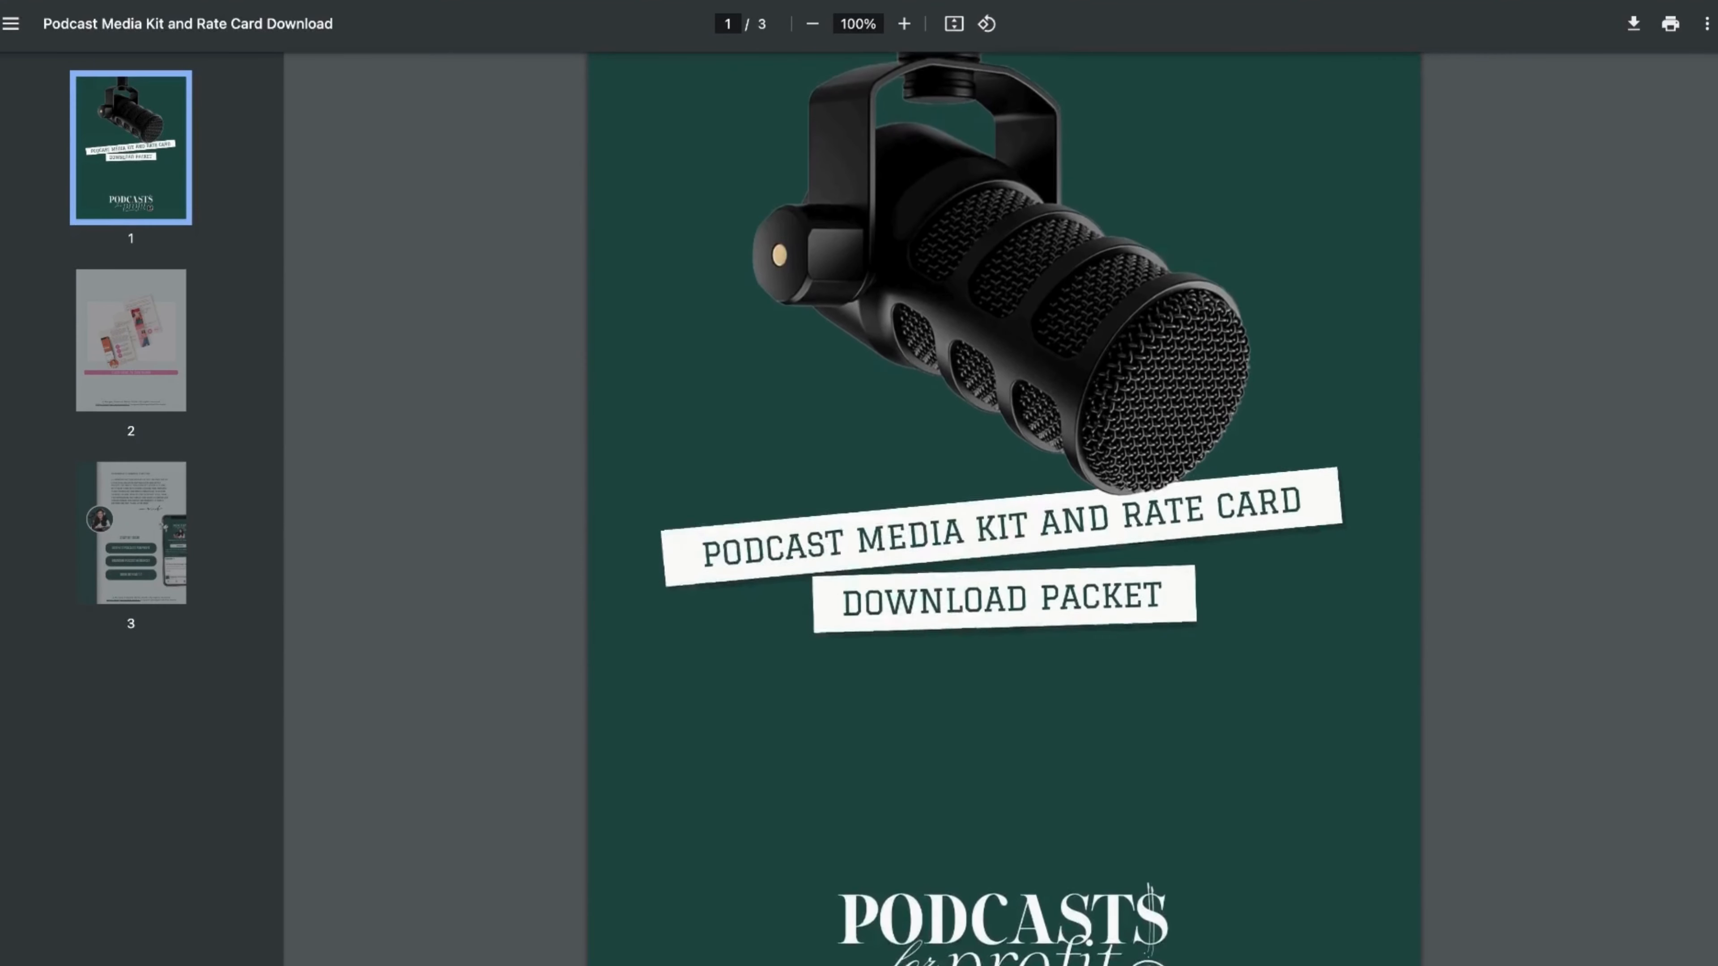
Look through the download packet's three pages and open the media kit template in Canva from the download link on page 2
scroll(1004, 507, down, 6)
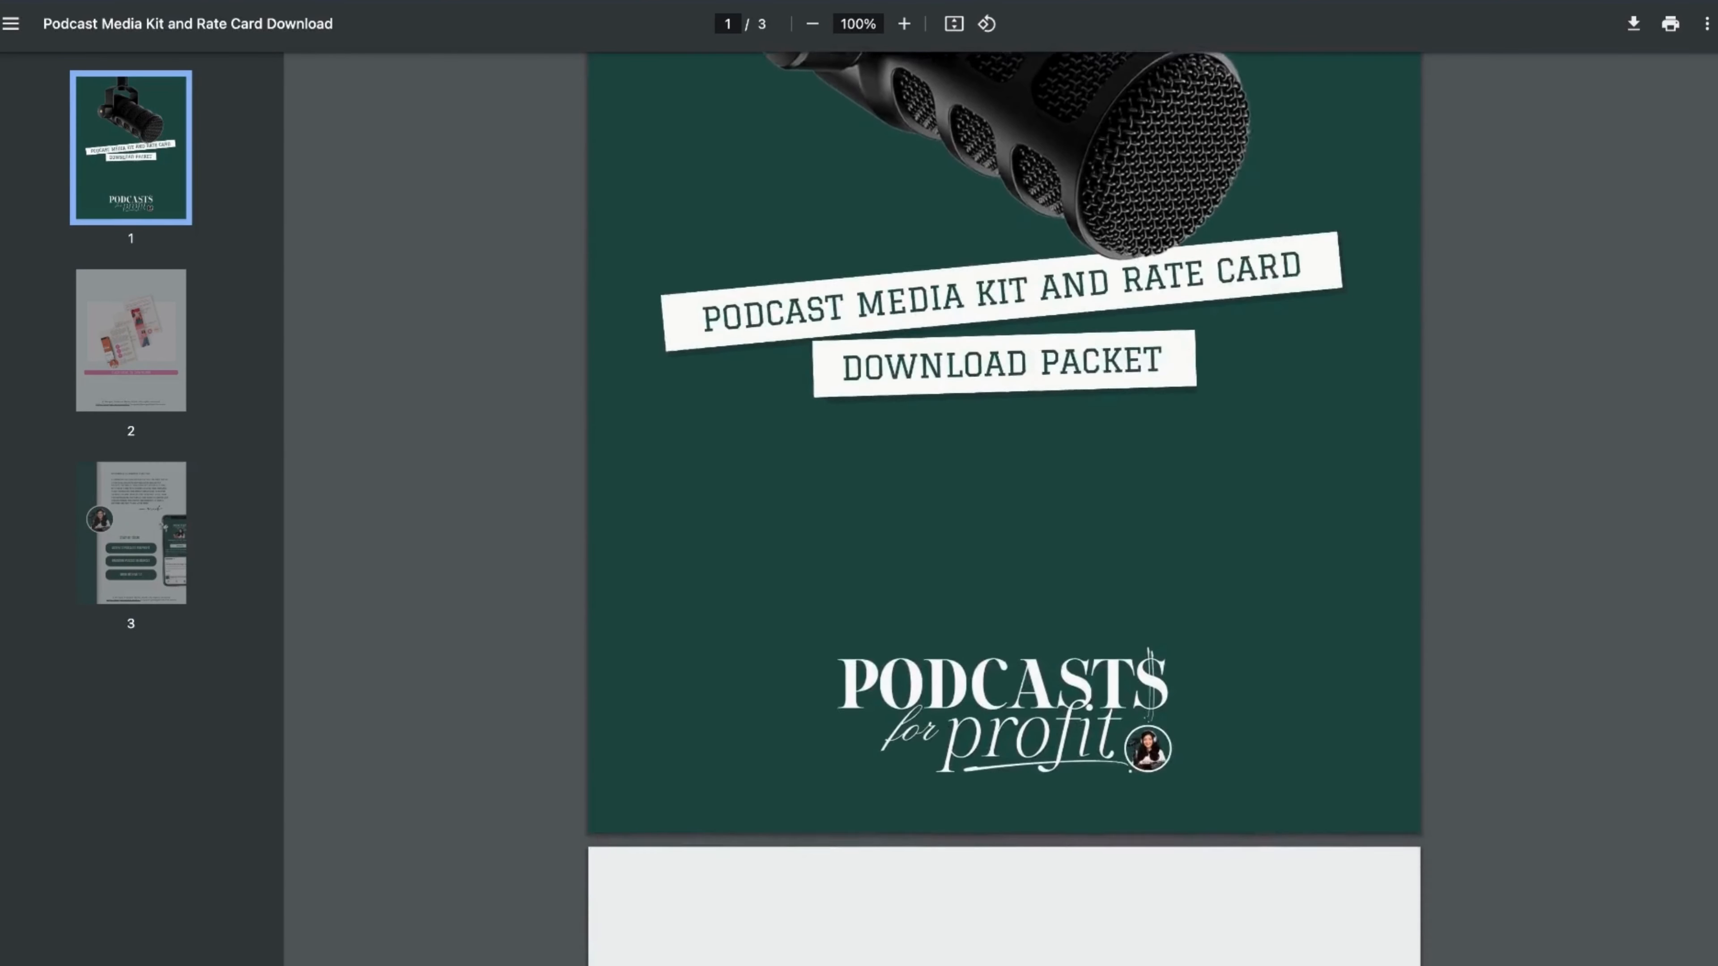
scroll(1004, 508, down, 9)
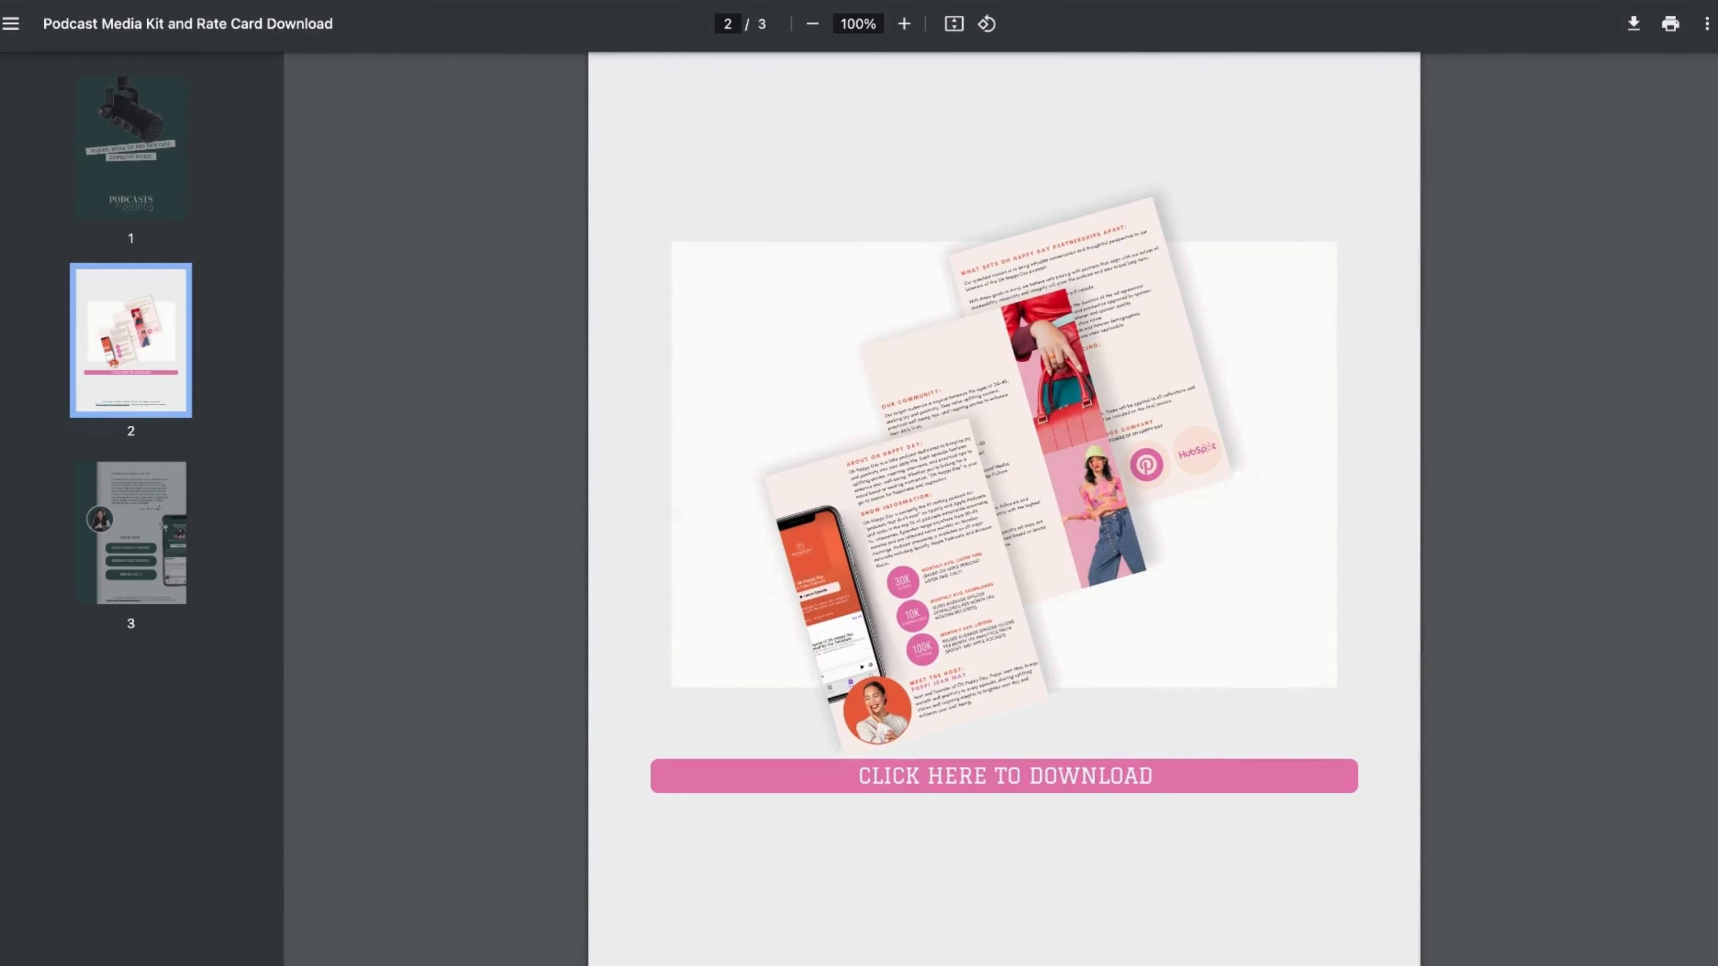
scroll(1003, 507, down, 8)
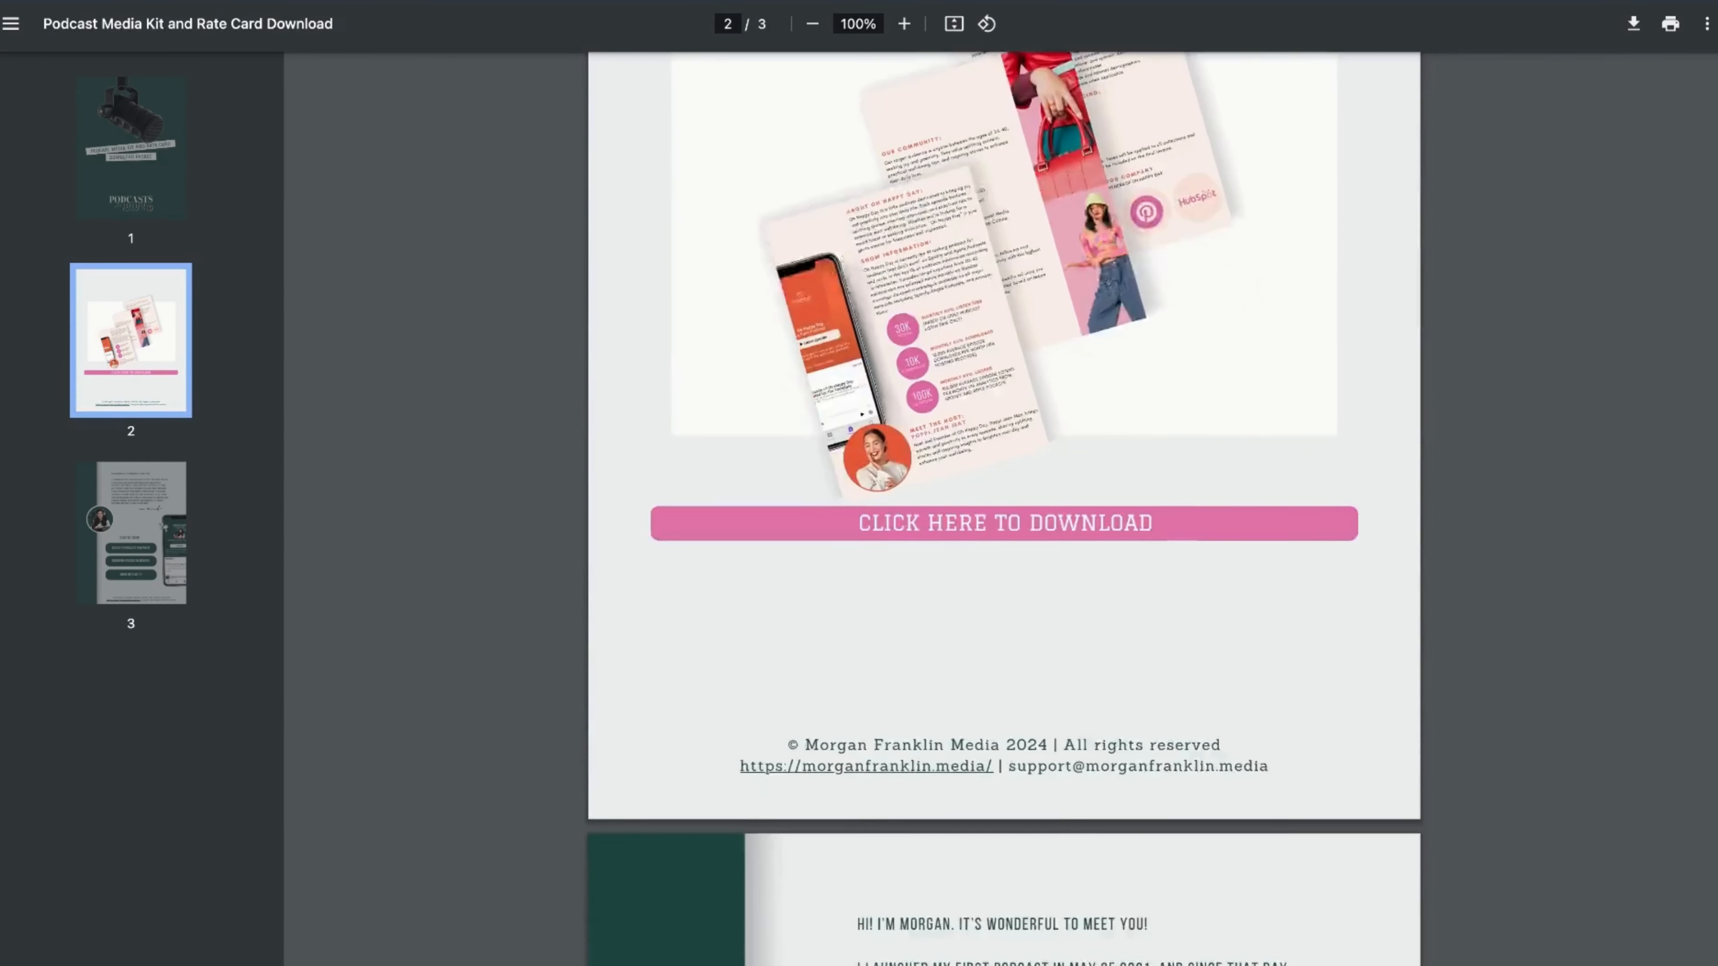
scroll(1004, 507, down, 9)
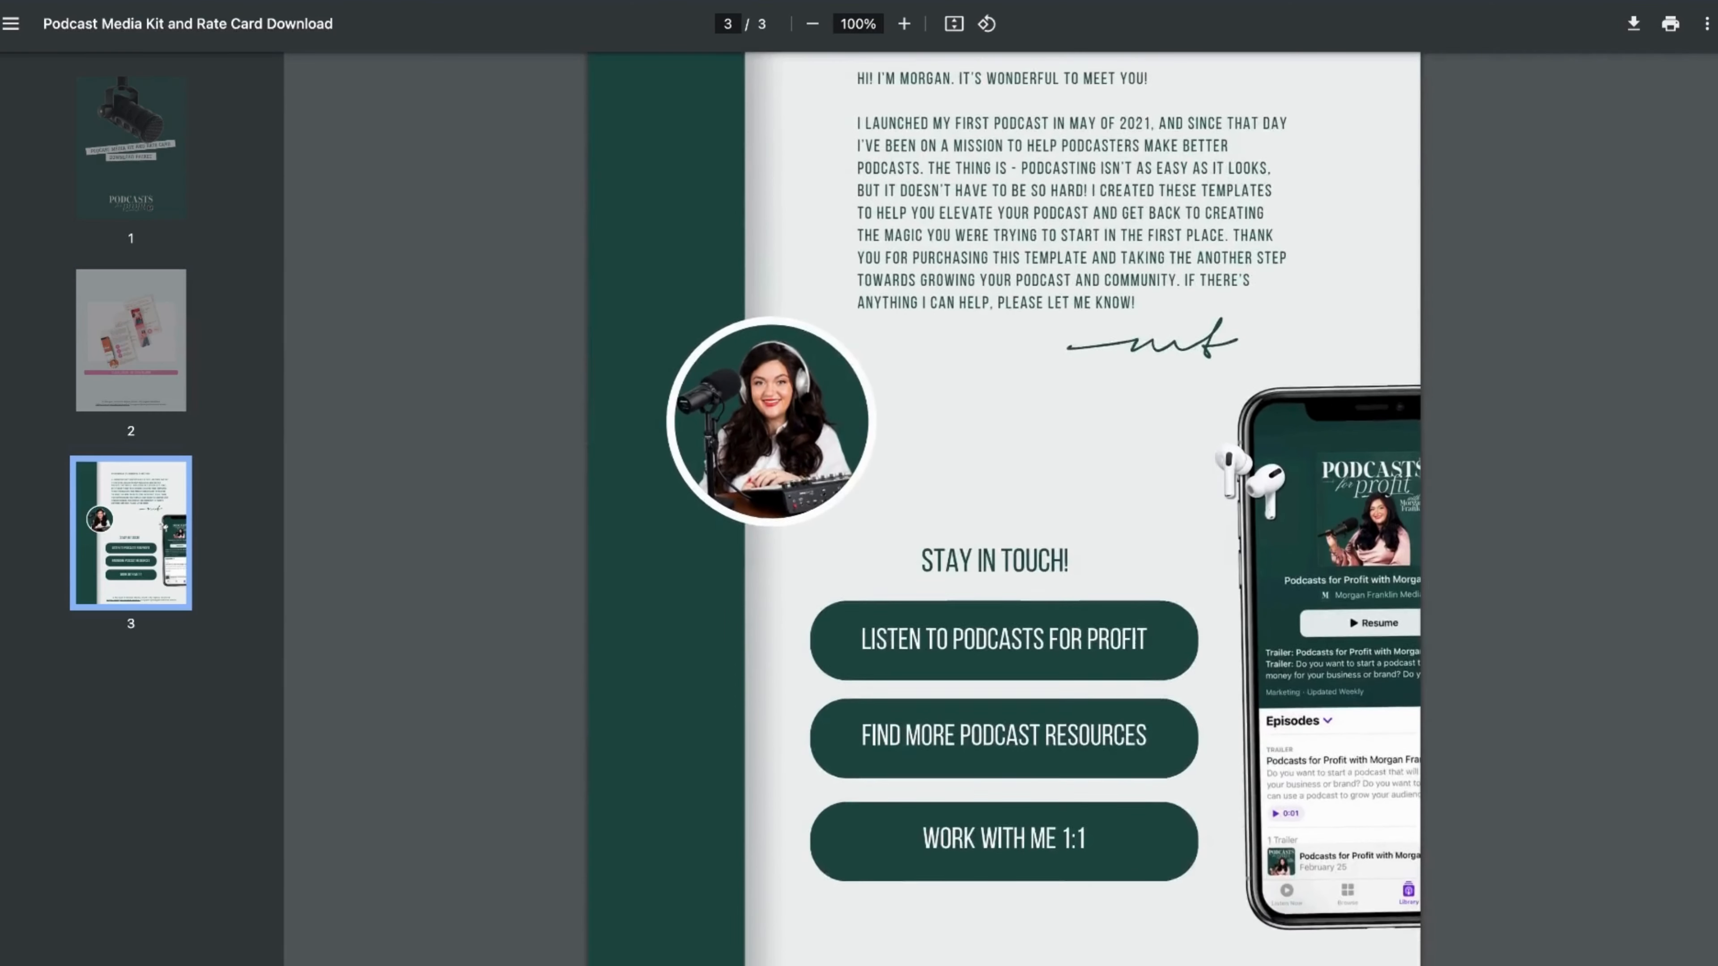
scroll(1004, 508, up, 8)
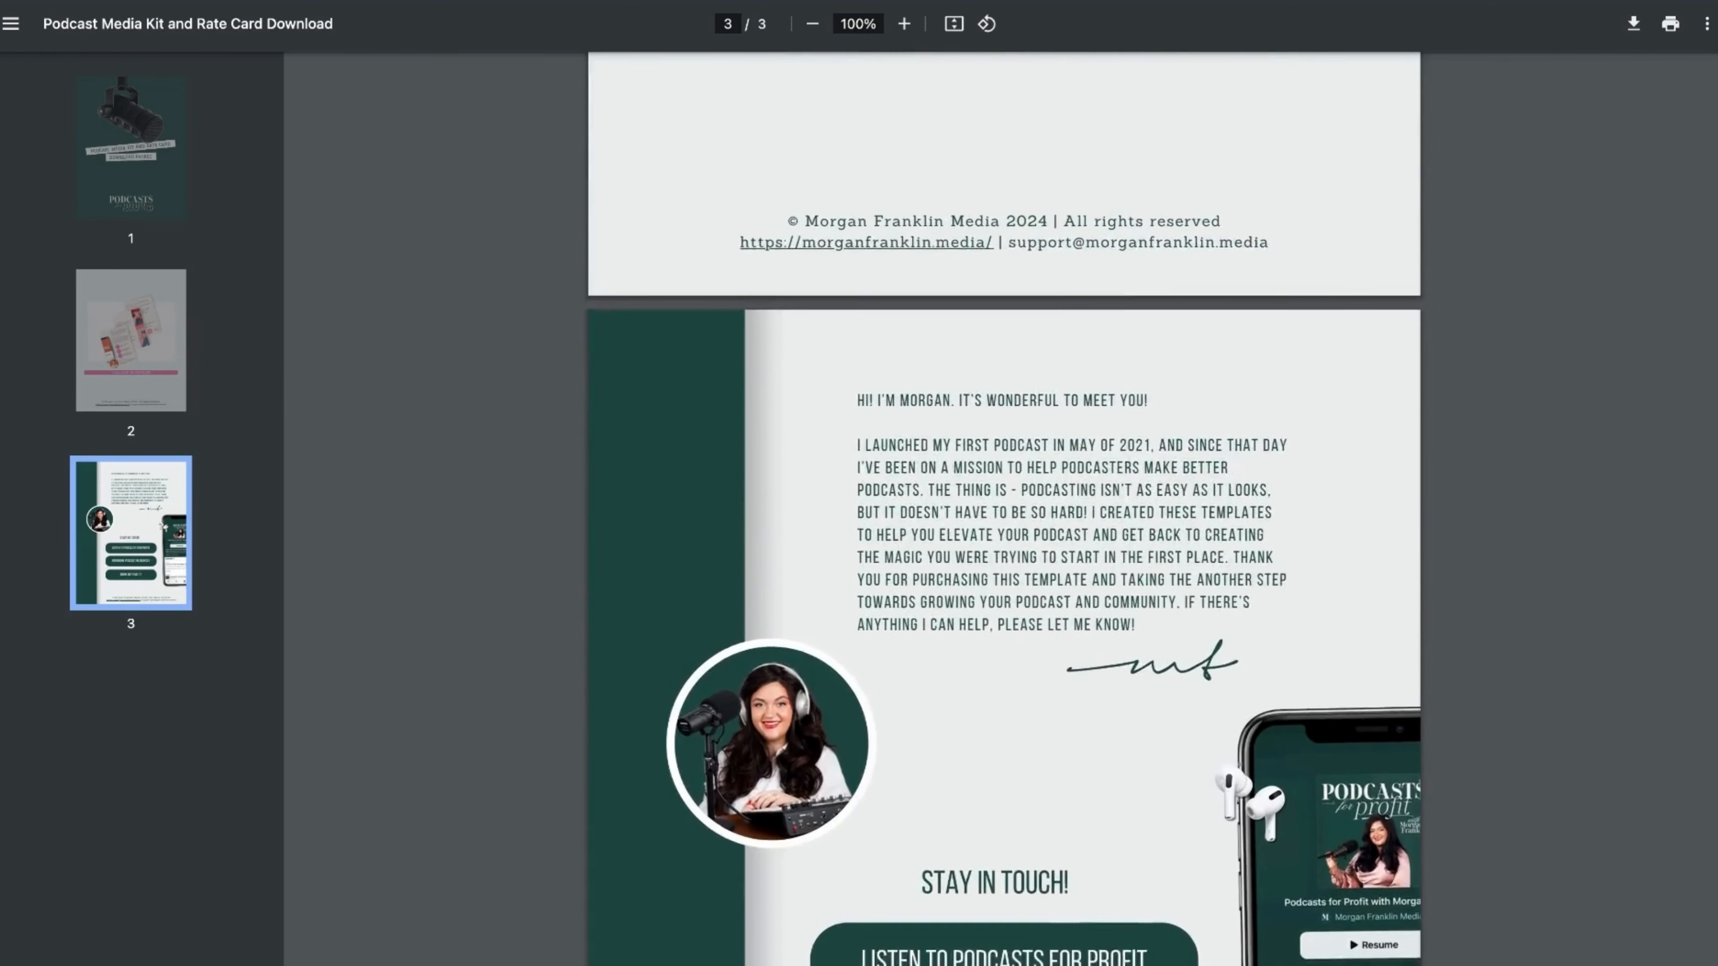
scroll(1004, 508, up, 10)
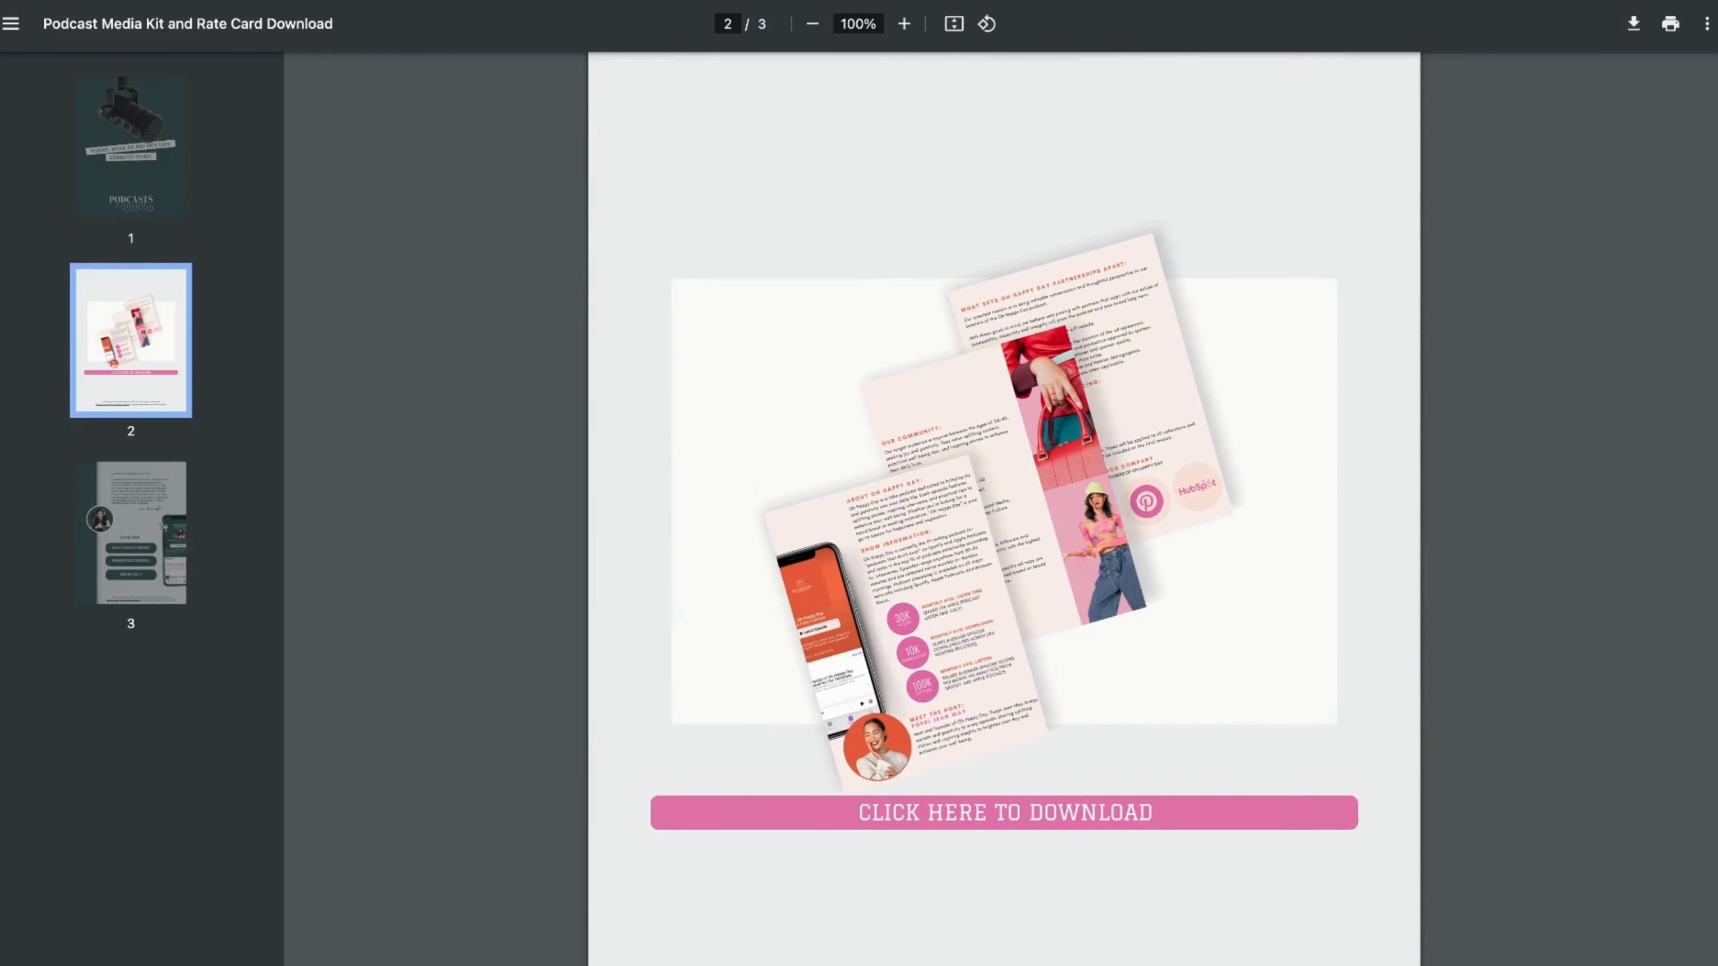
click(1026, 544)
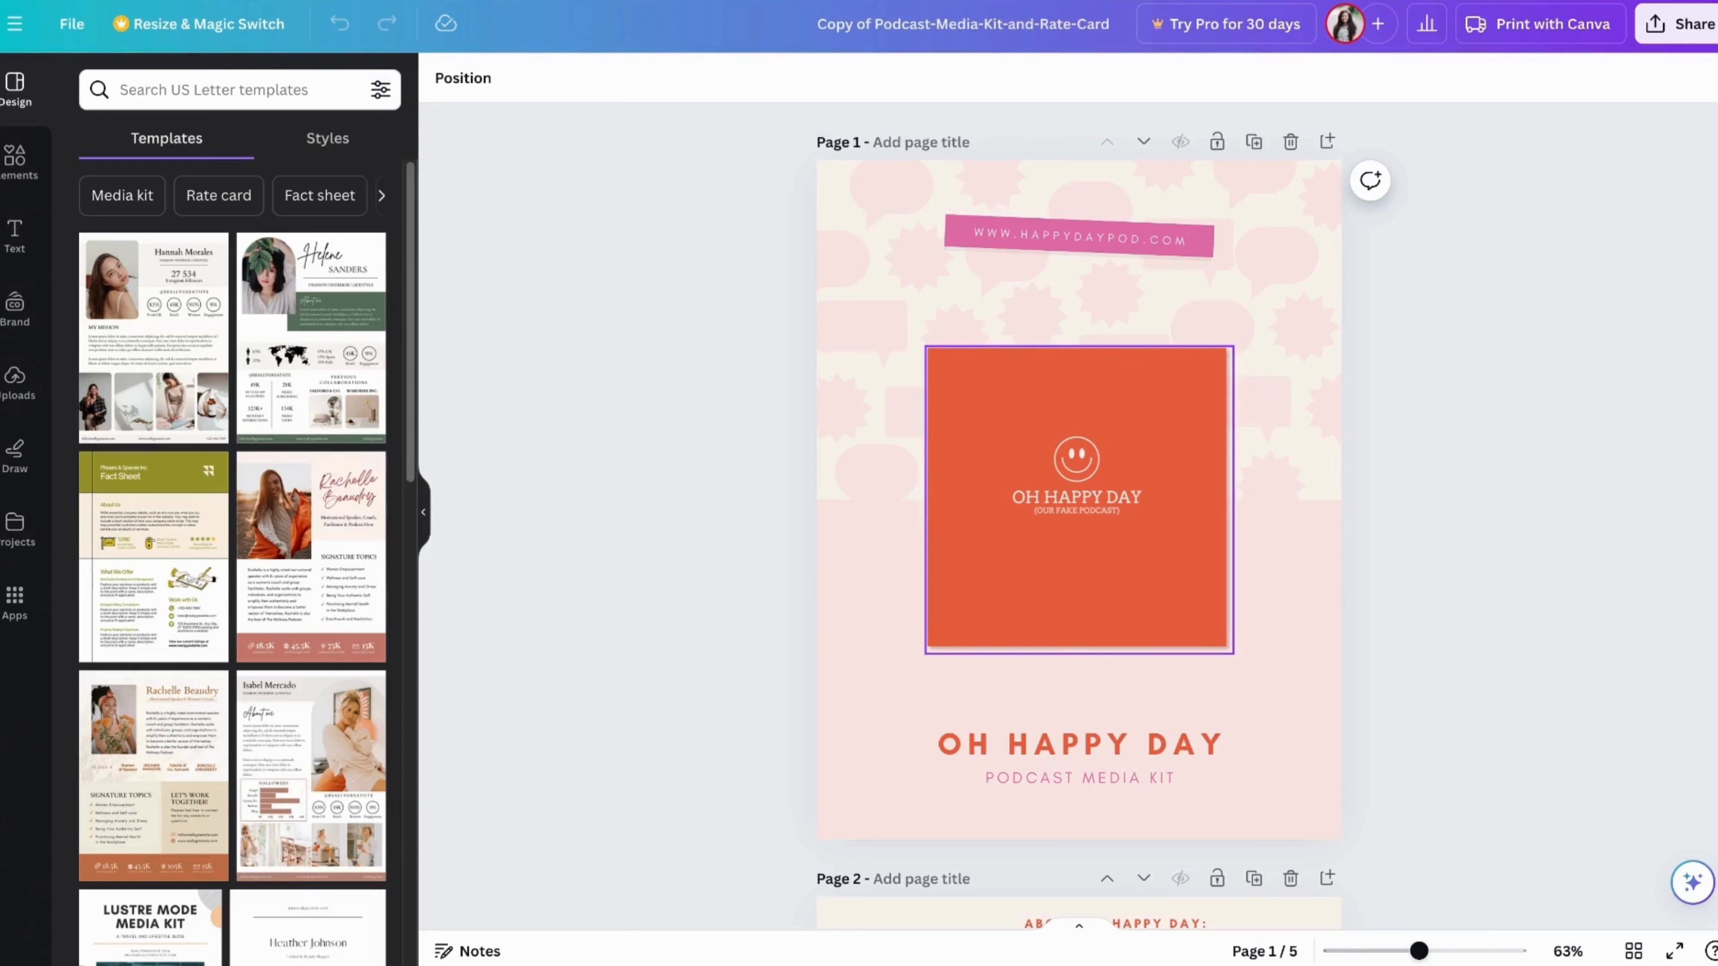
Replace the orange square on page 1 with the uploaded Podcasts for Profit cover art
click(15, 379)
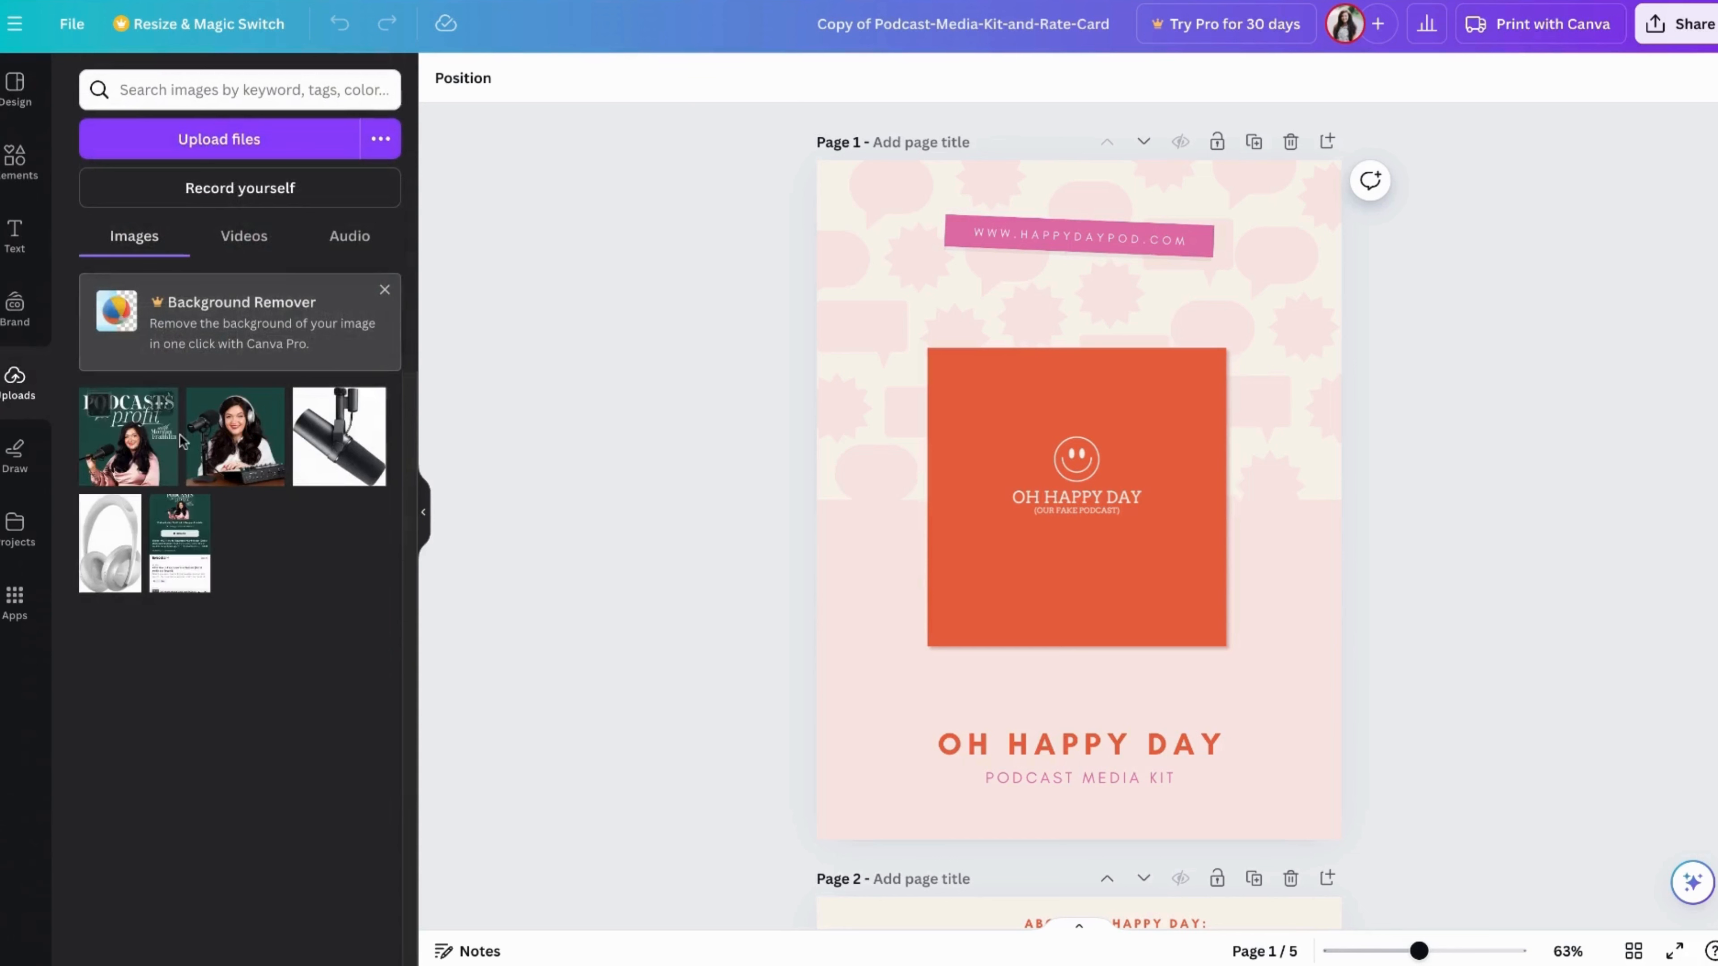
click(195, 594)
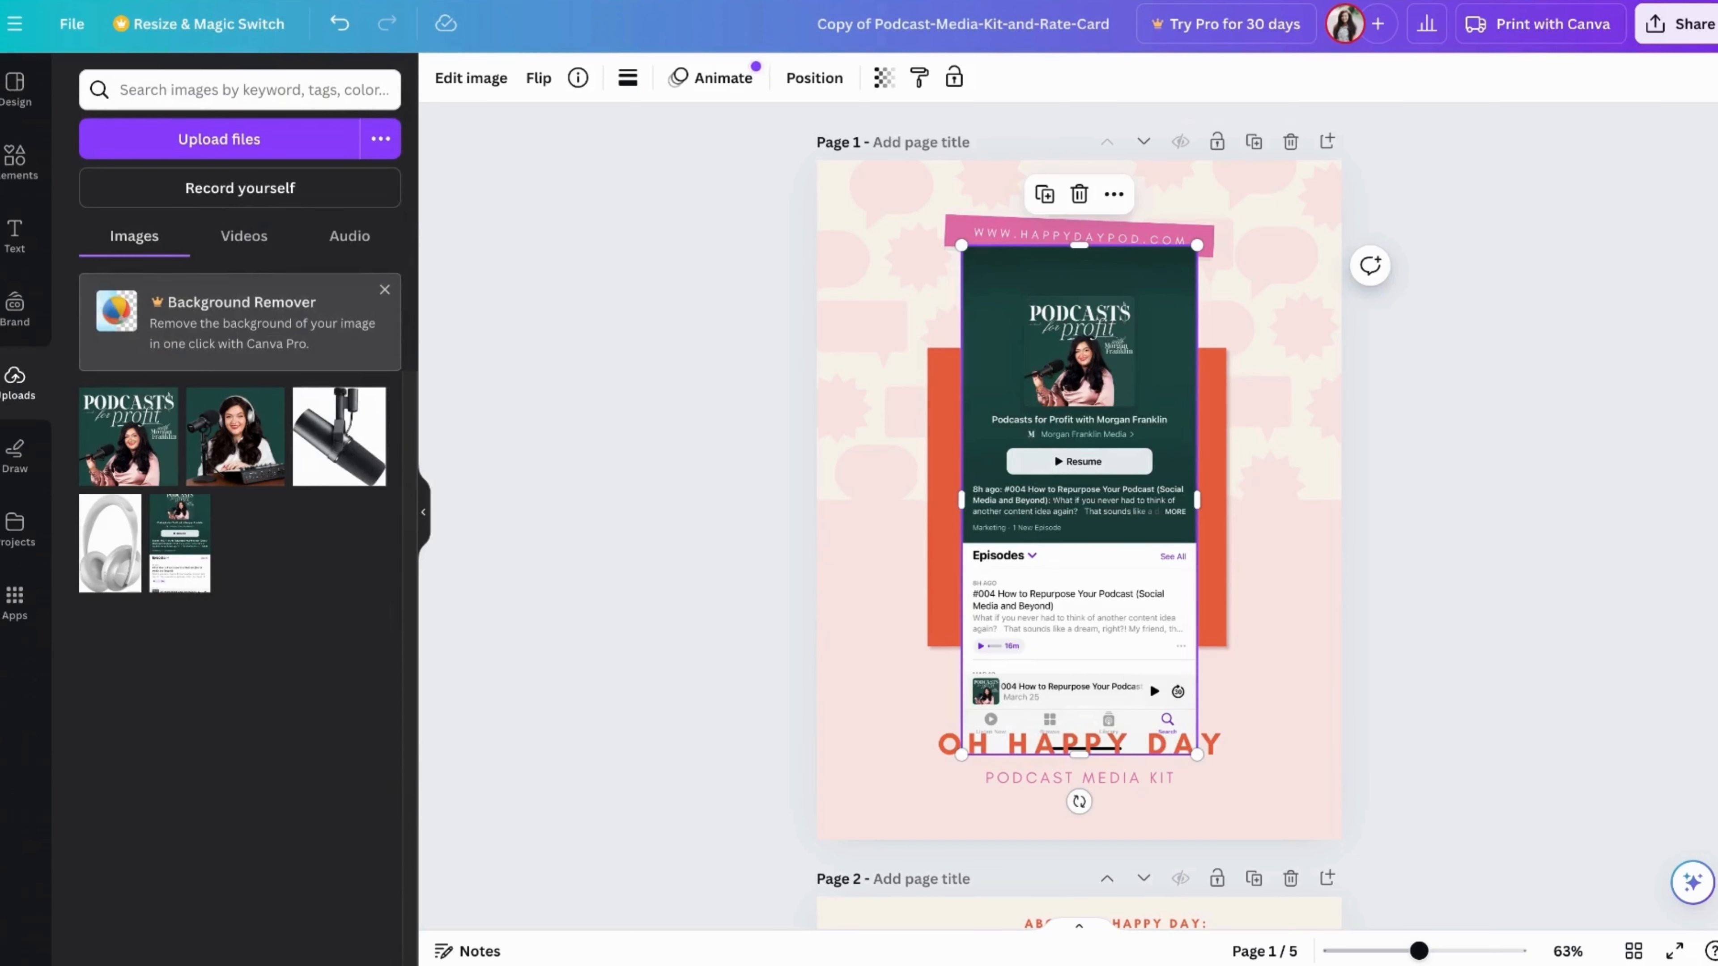
key(Delete)
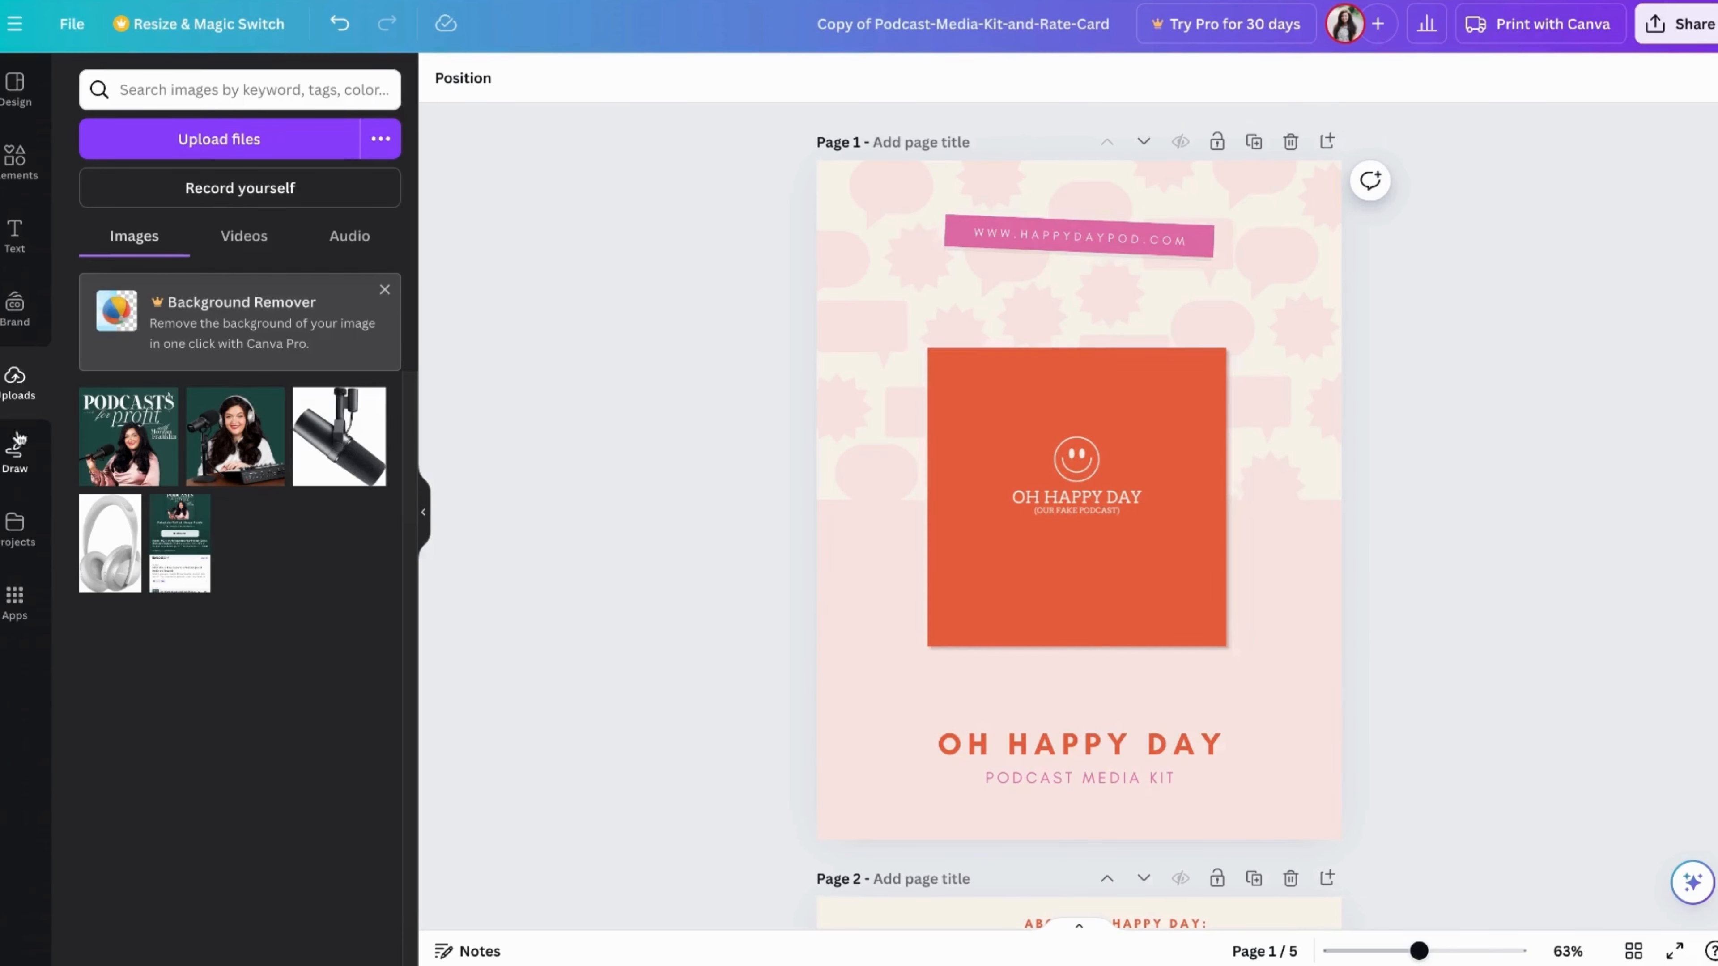
drag(141, 452, 1089, 507)
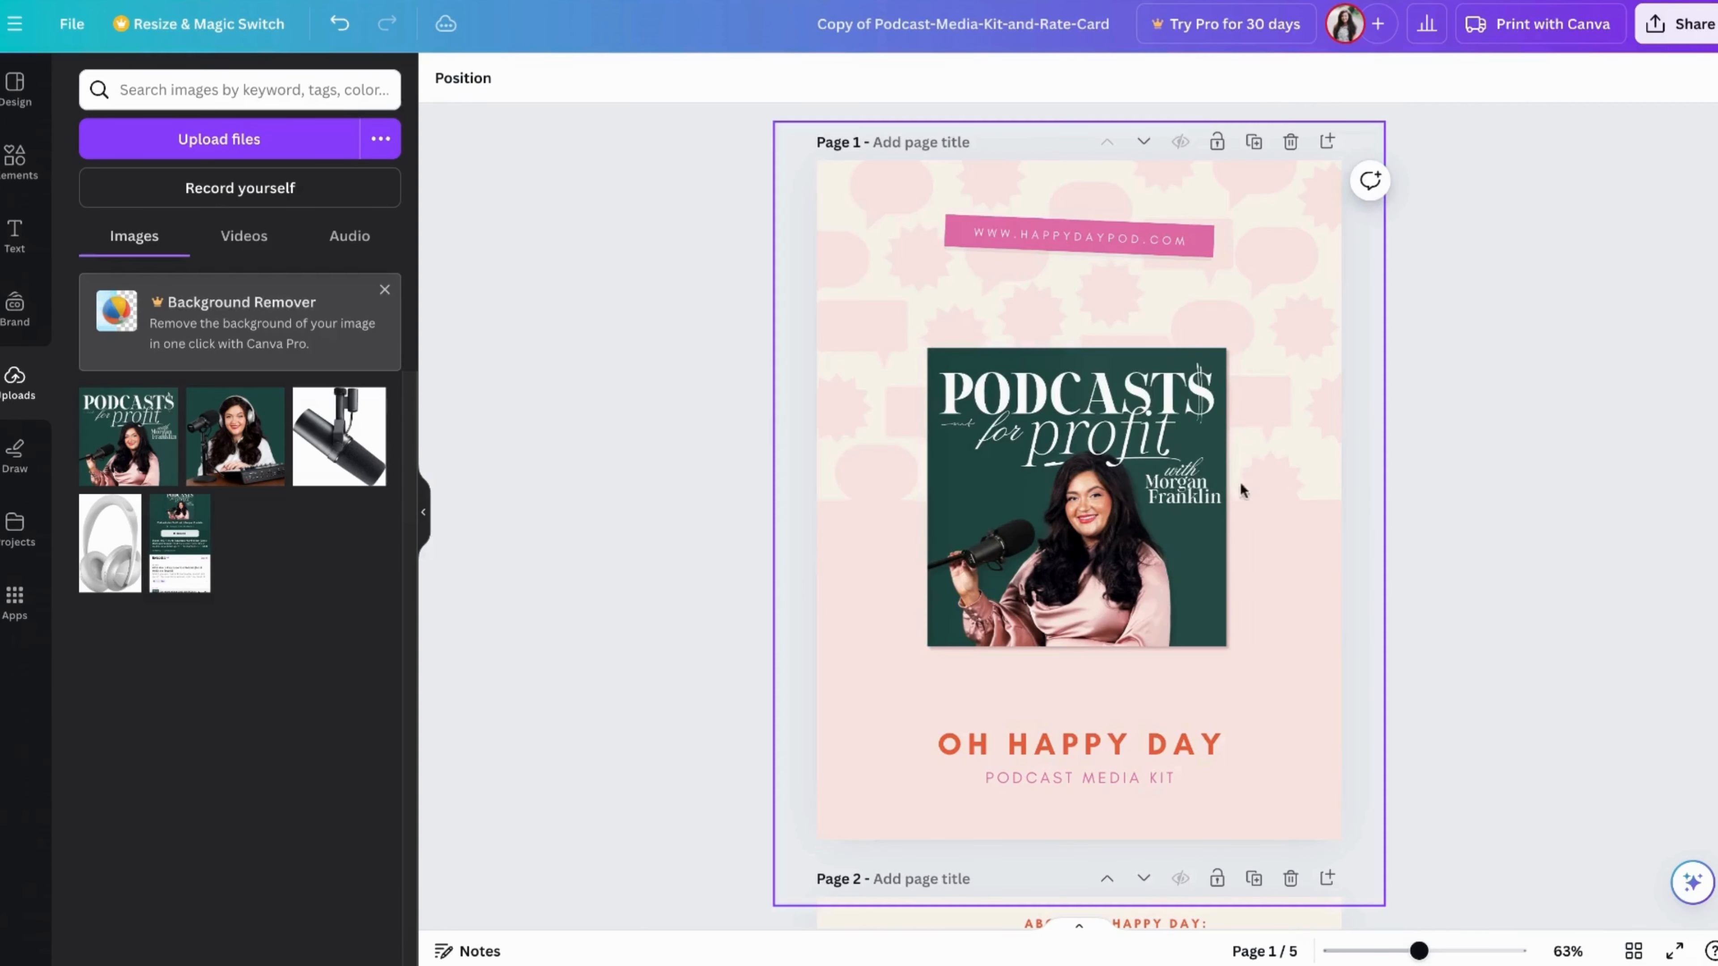
Recolor the light pink block on the lower half of page 1 with the bright pink document color
scroll(1176, 660, down, 1)
scroll(1176, 664, down, 3)
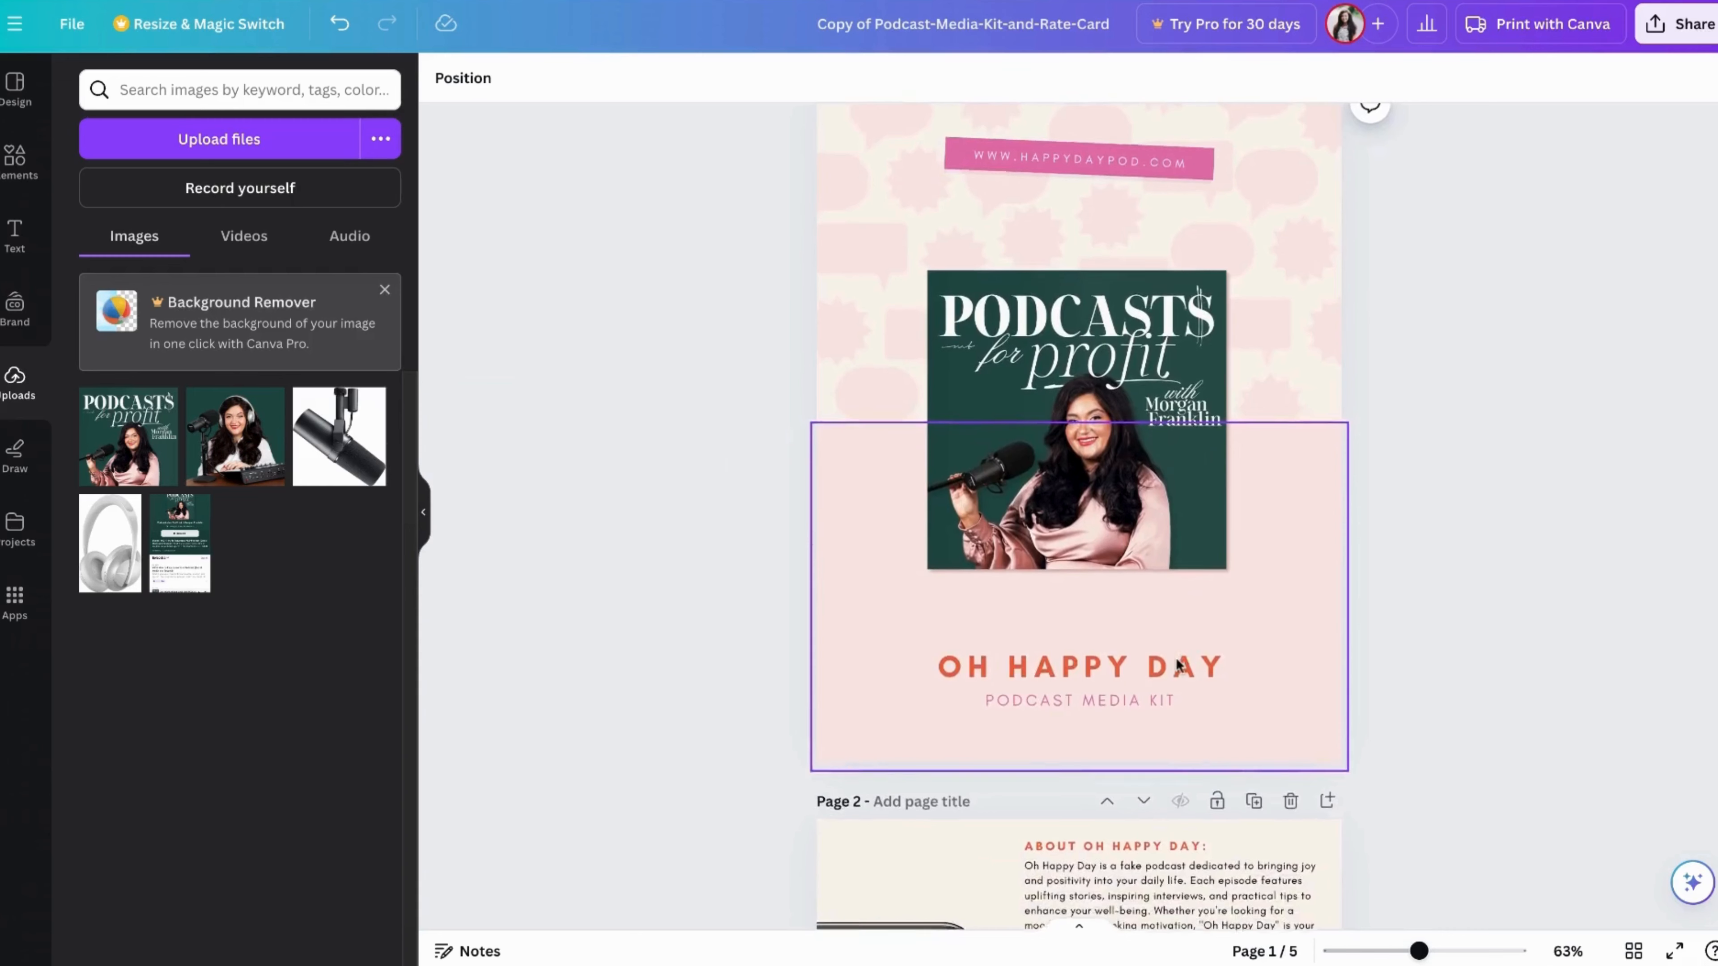
scroll(1176, 664, up, 3)
click(1175, 661)
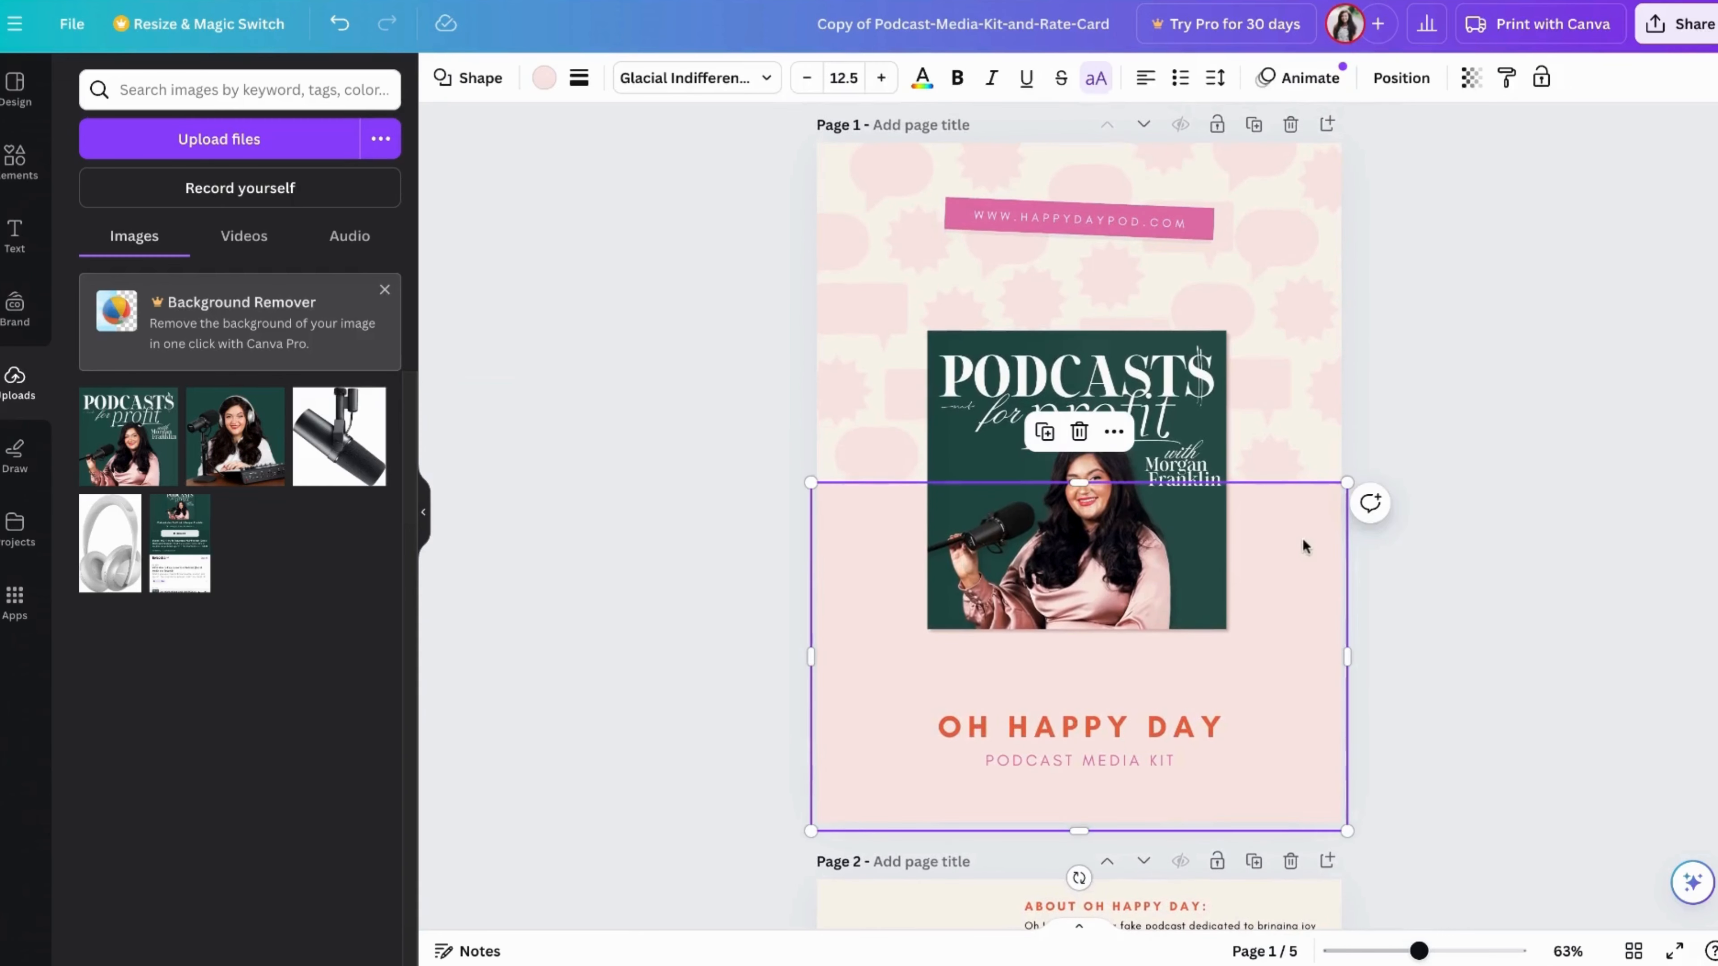
click(545, 78)
click(311, 203)
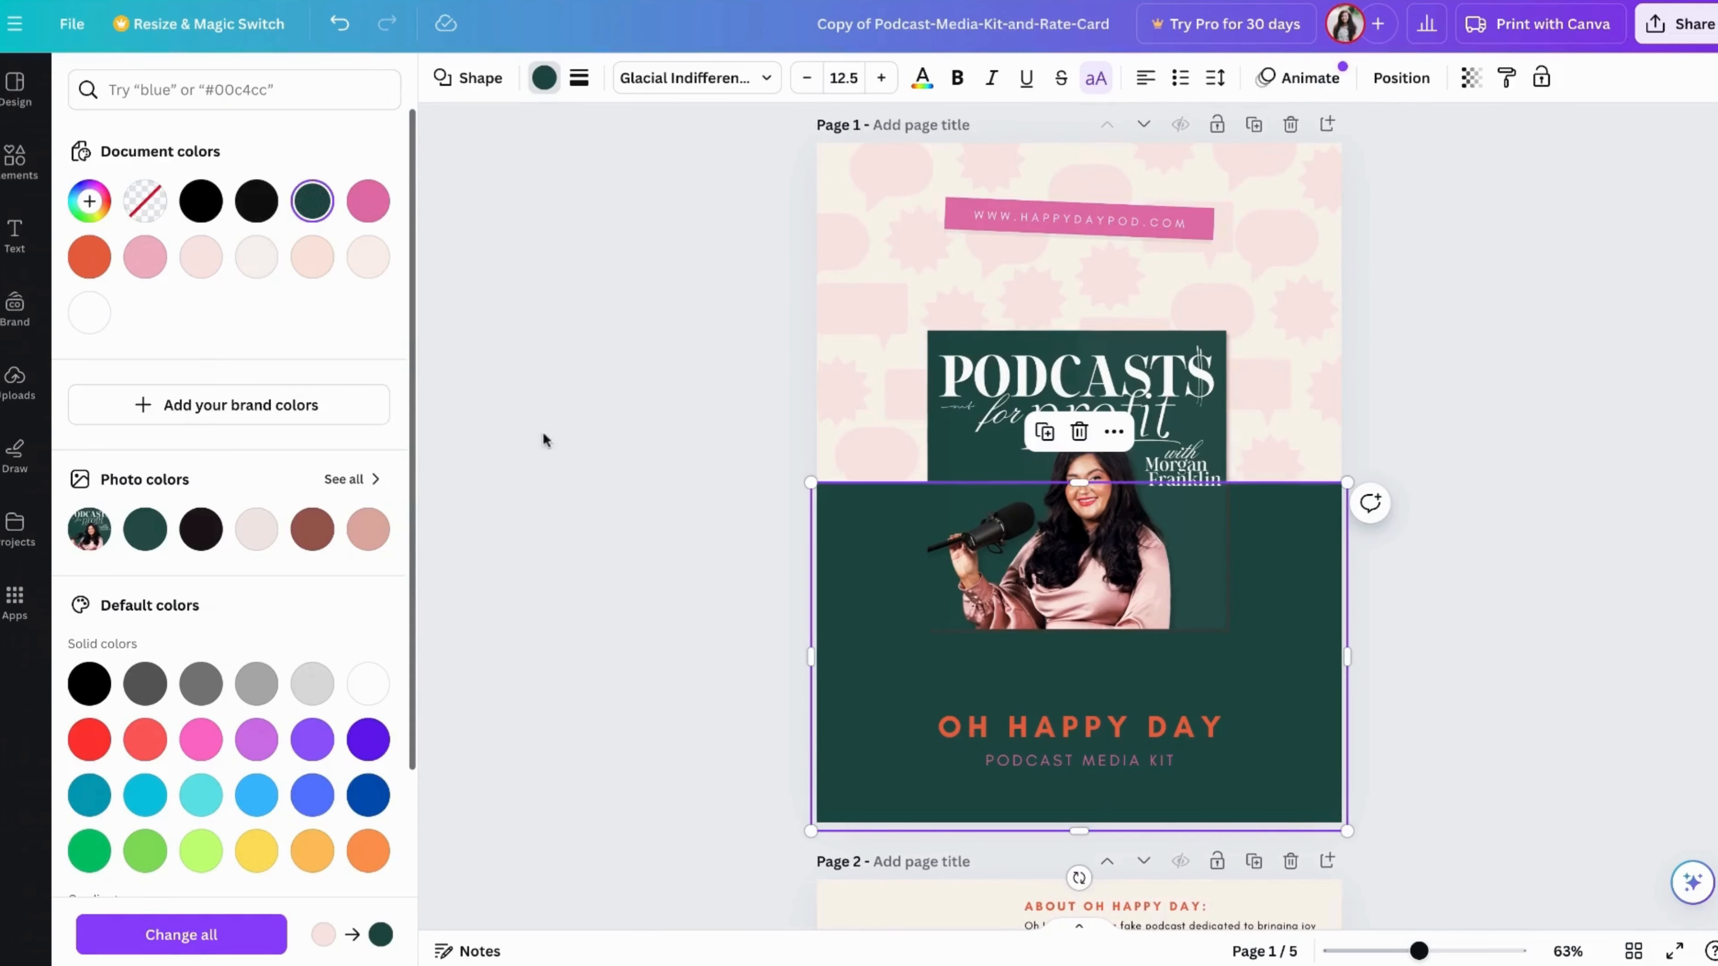
click(367, 258)
click(367, 201)
click(537, 336)
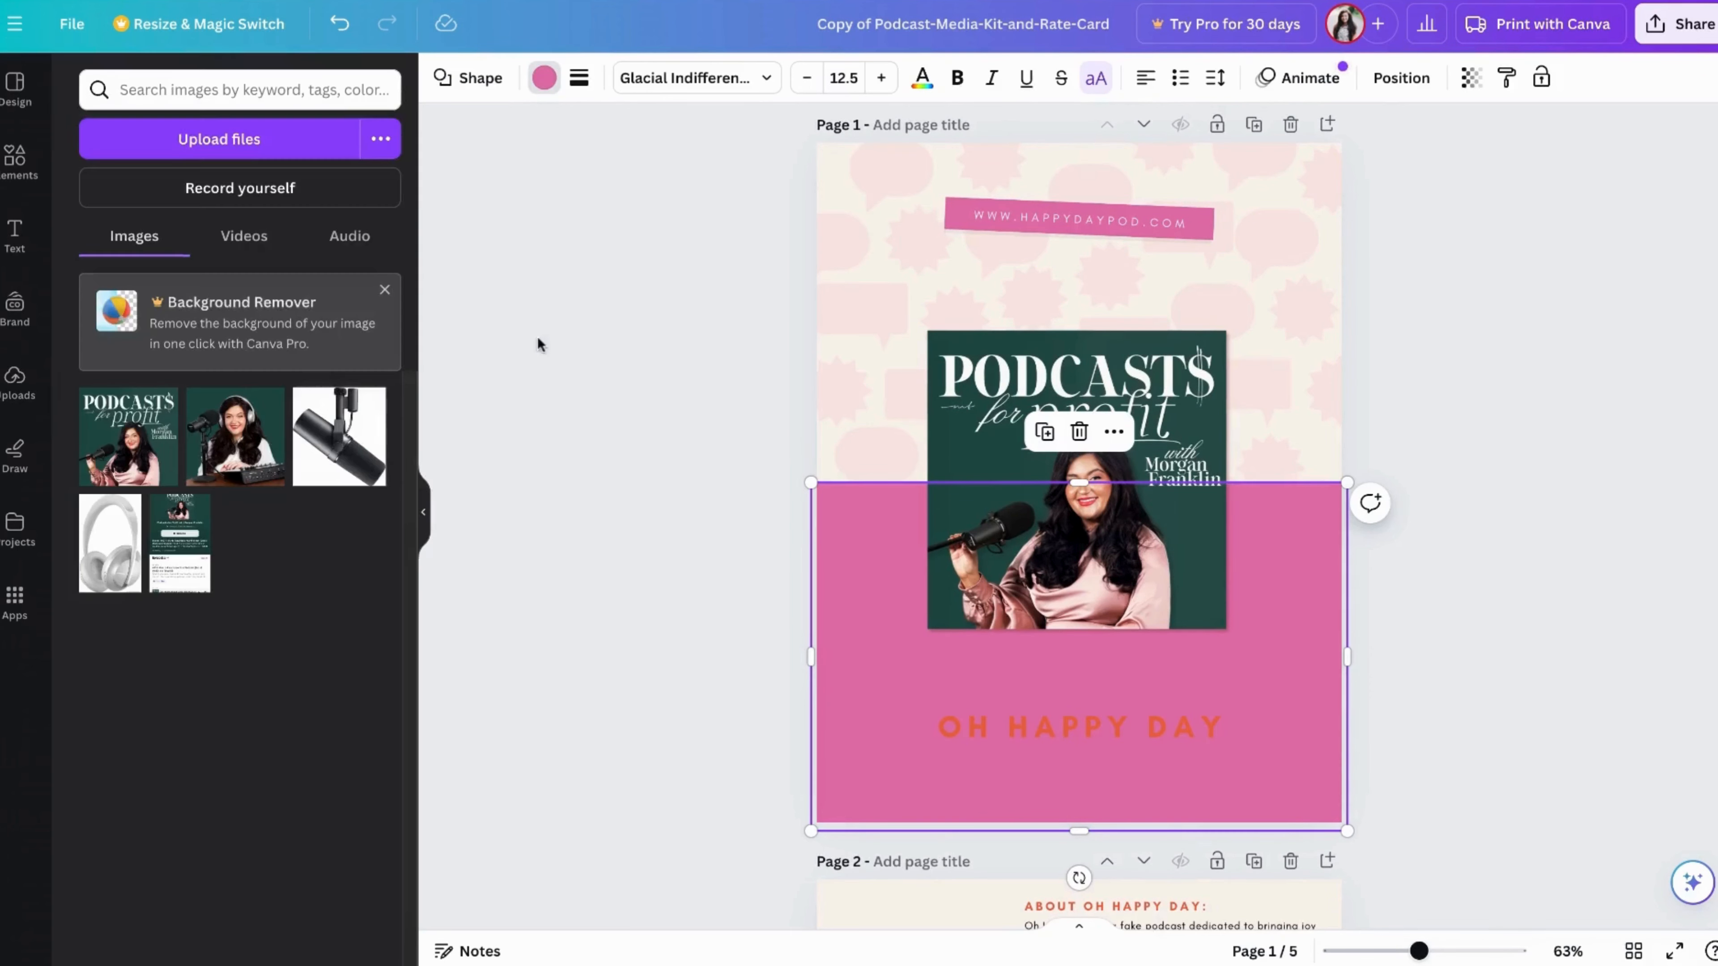
click(697, 556)
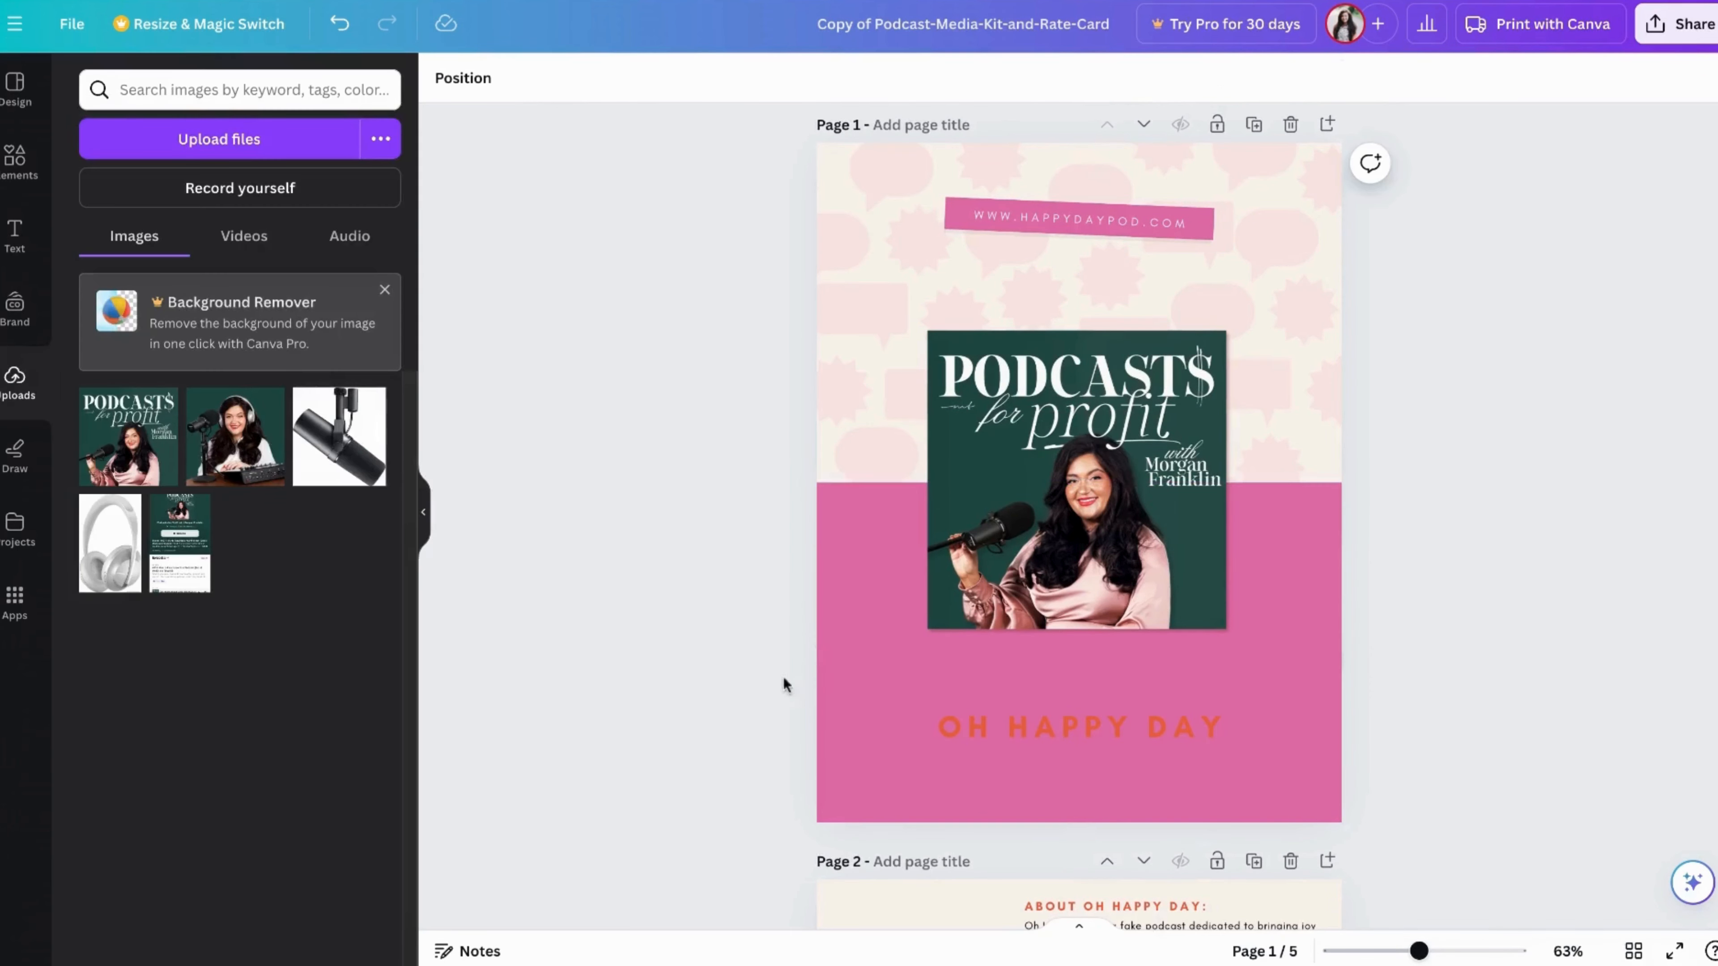
Change the "PODCAST MEDIA KIT" subtitle on page 1 to the white document color
click(1068, 750)
click(741, 87)
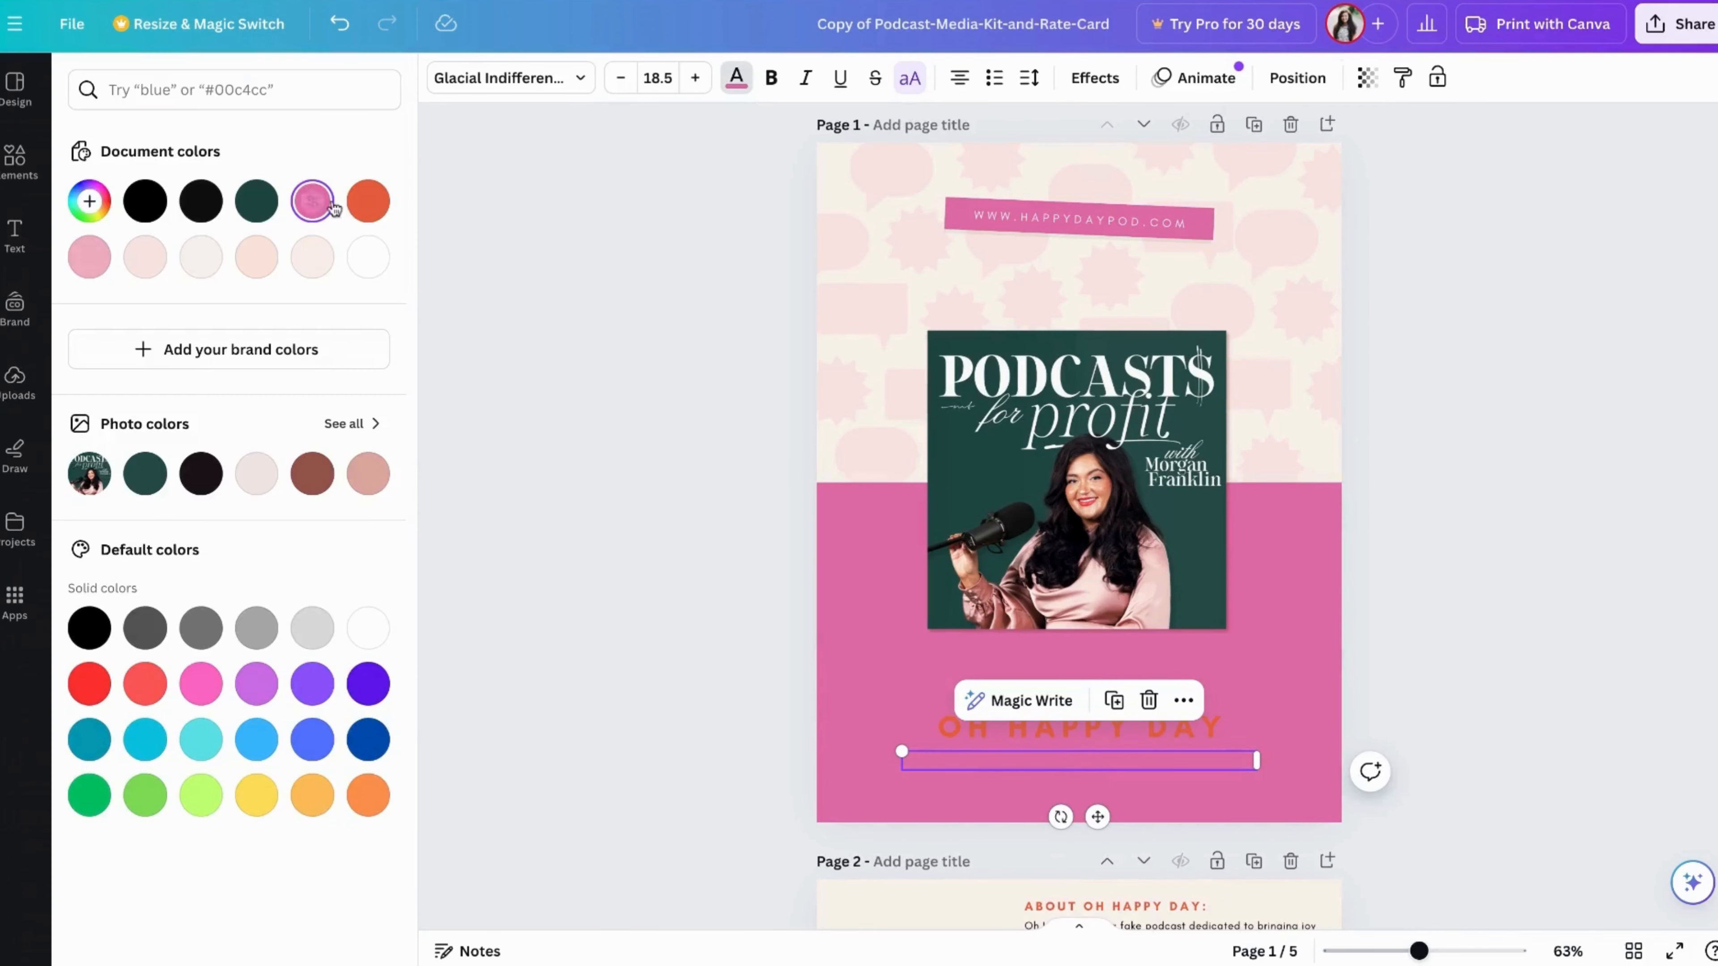
click(368, 201)
click(367, 256)
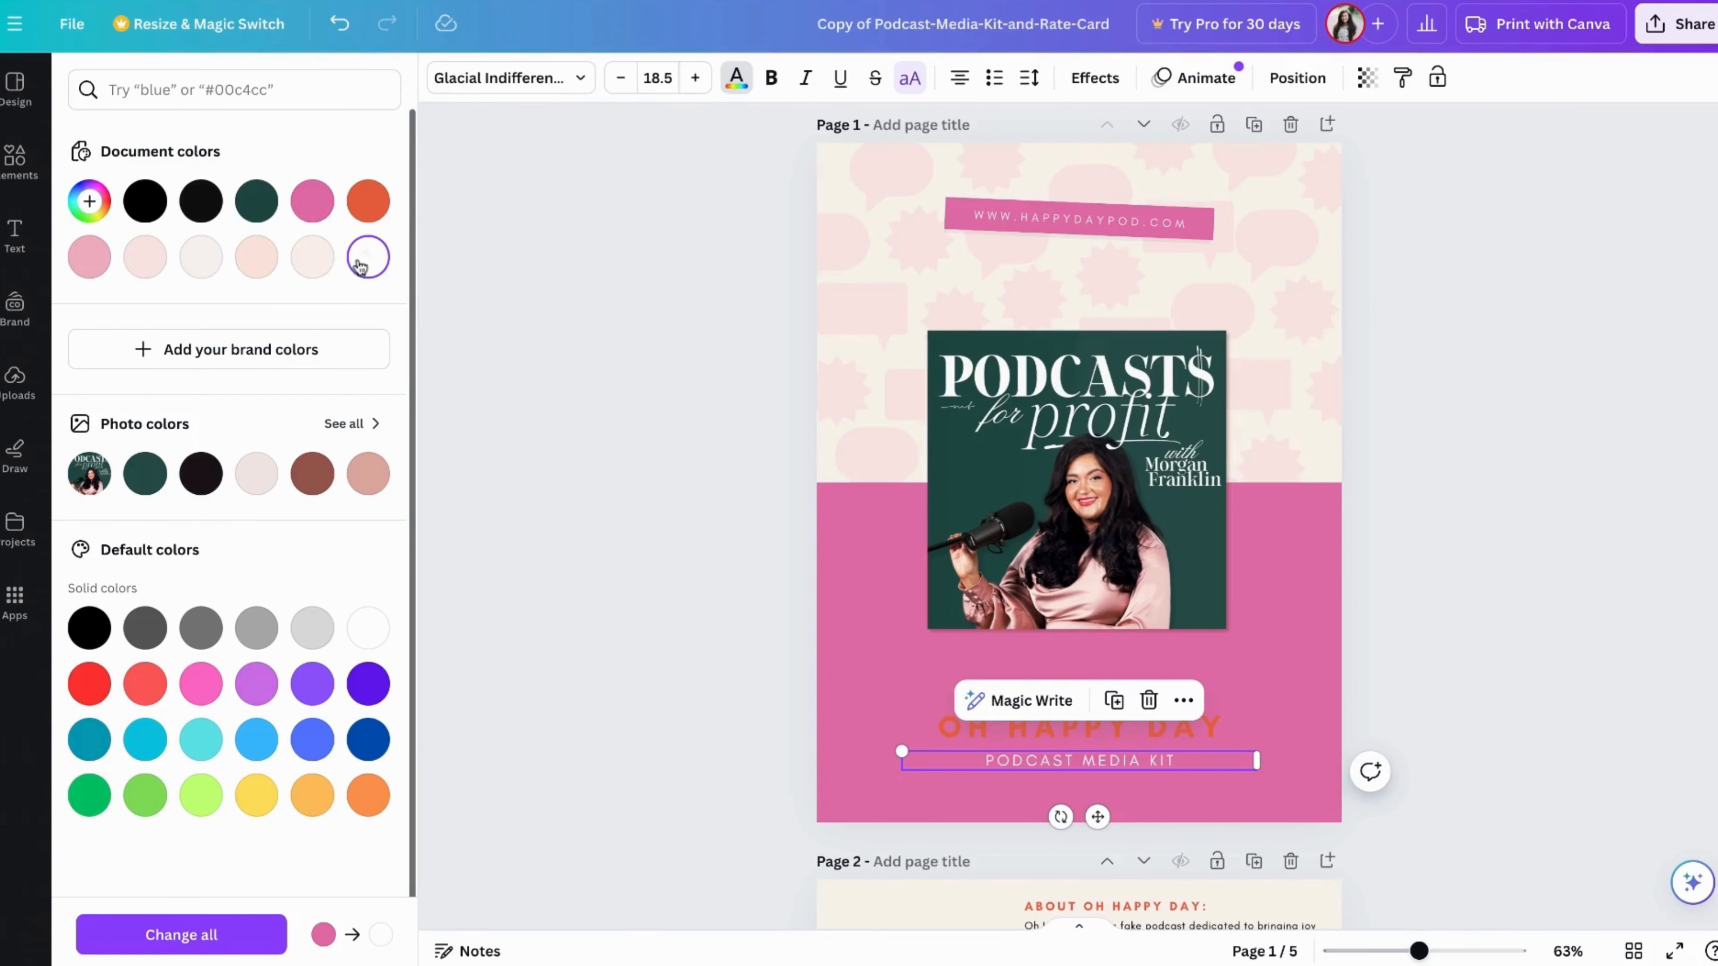
Recolor the upper-left speech bubble in page 1's background pattern with the dark green document color
click(872, 259)
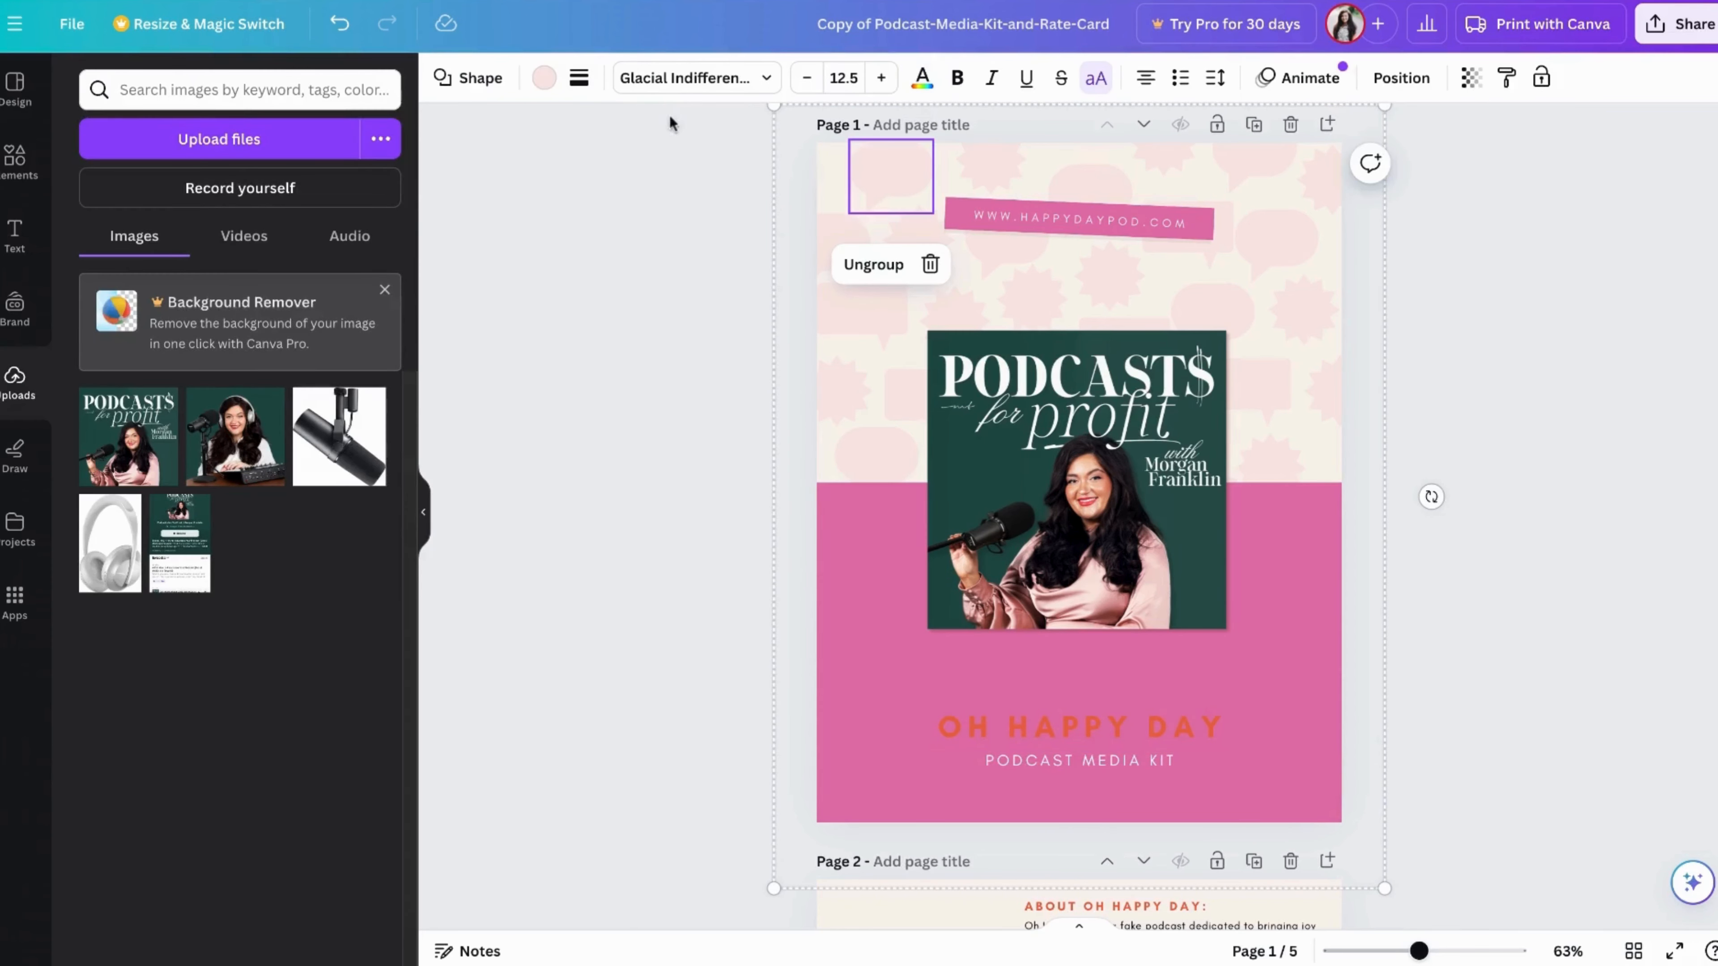
click(544, 77)
click(311, 201)
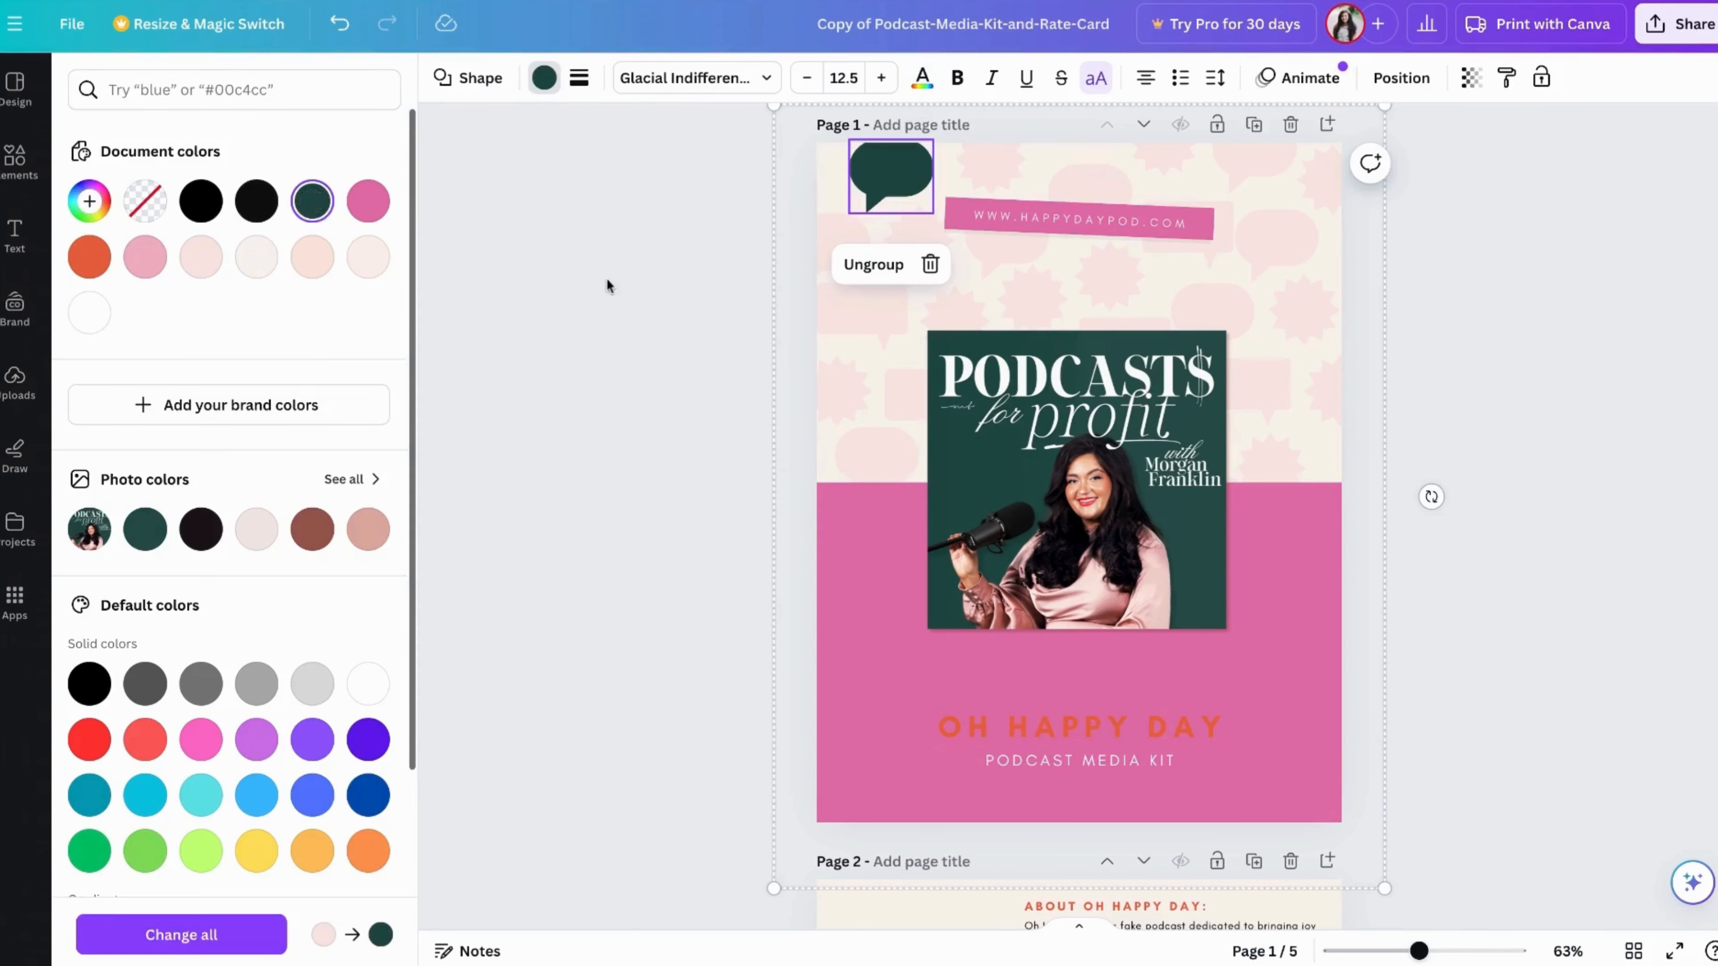
click(607, 280)
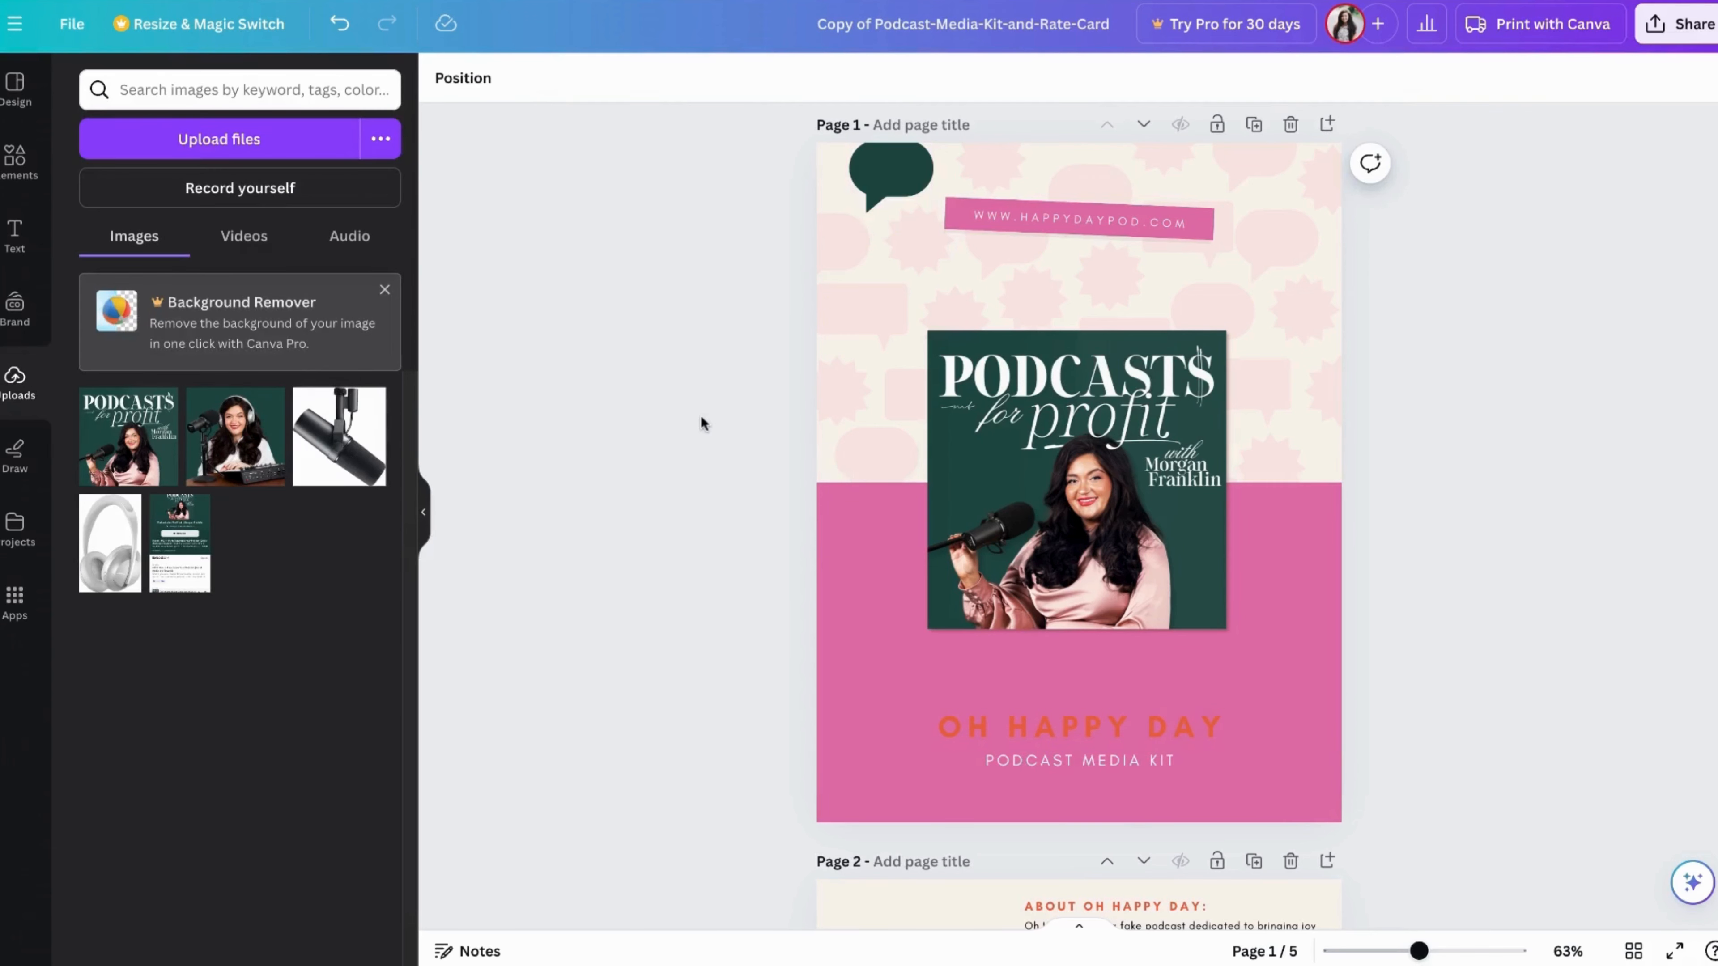
Review the cover and page 2, including the phone mockup, show information, listener statistics and host section
scroll(701, 414, down, 3)
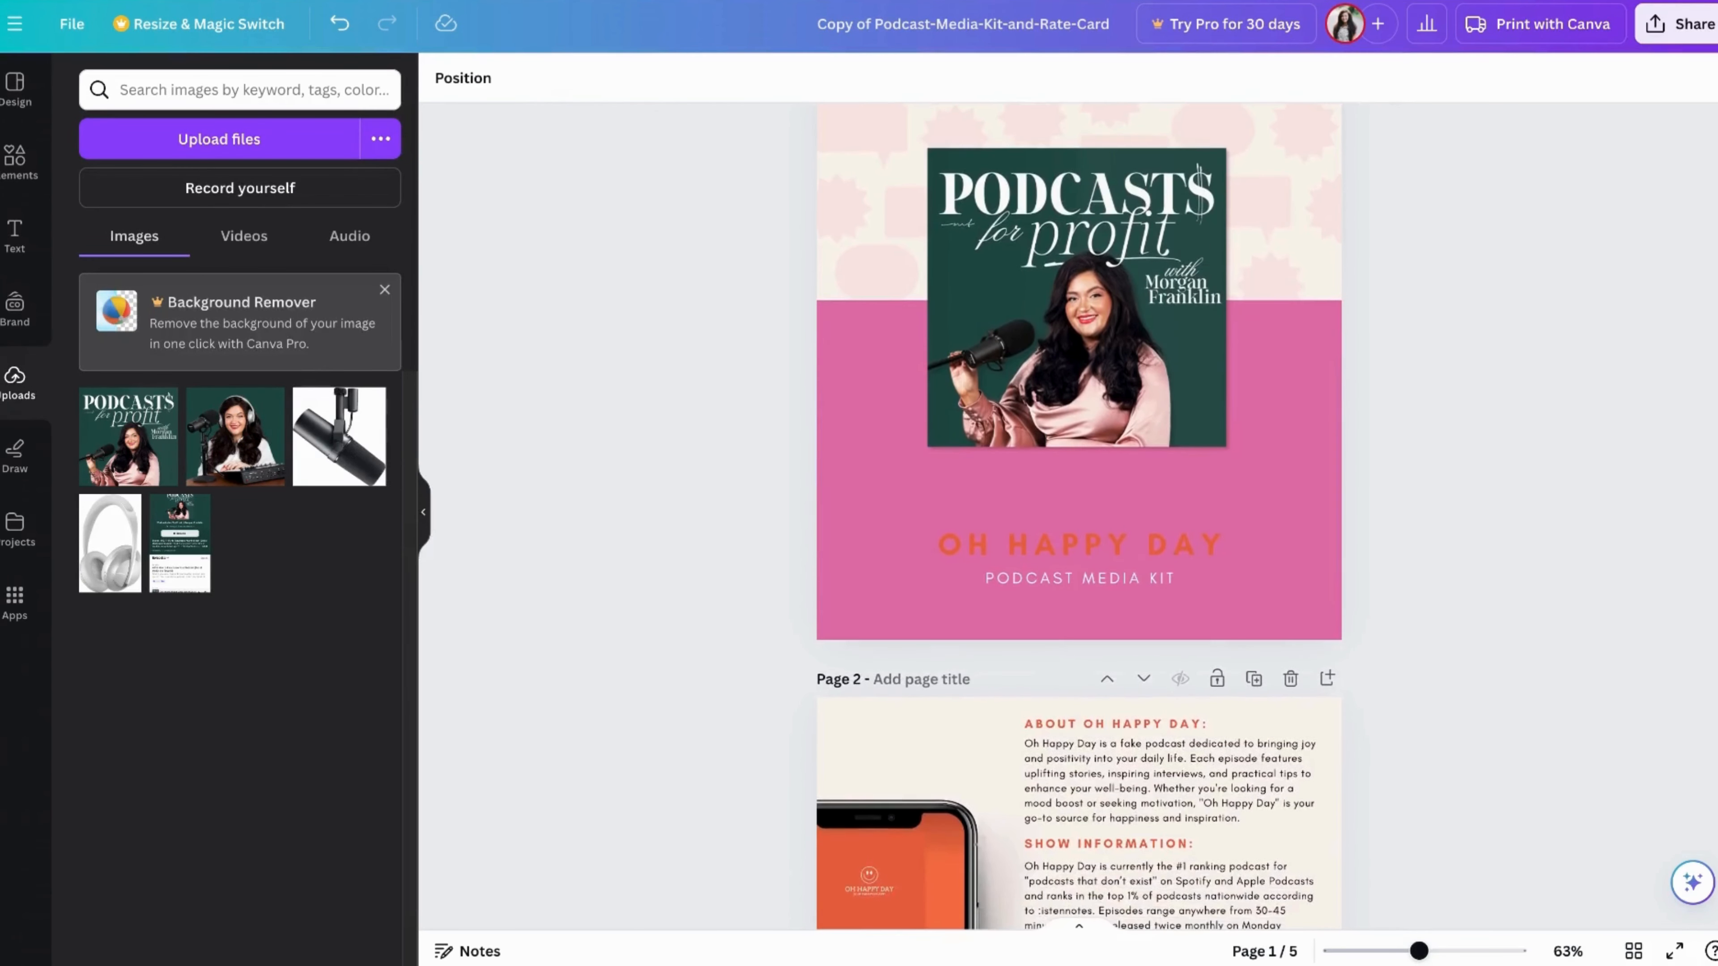
scroll(1078, 518, up, 3)
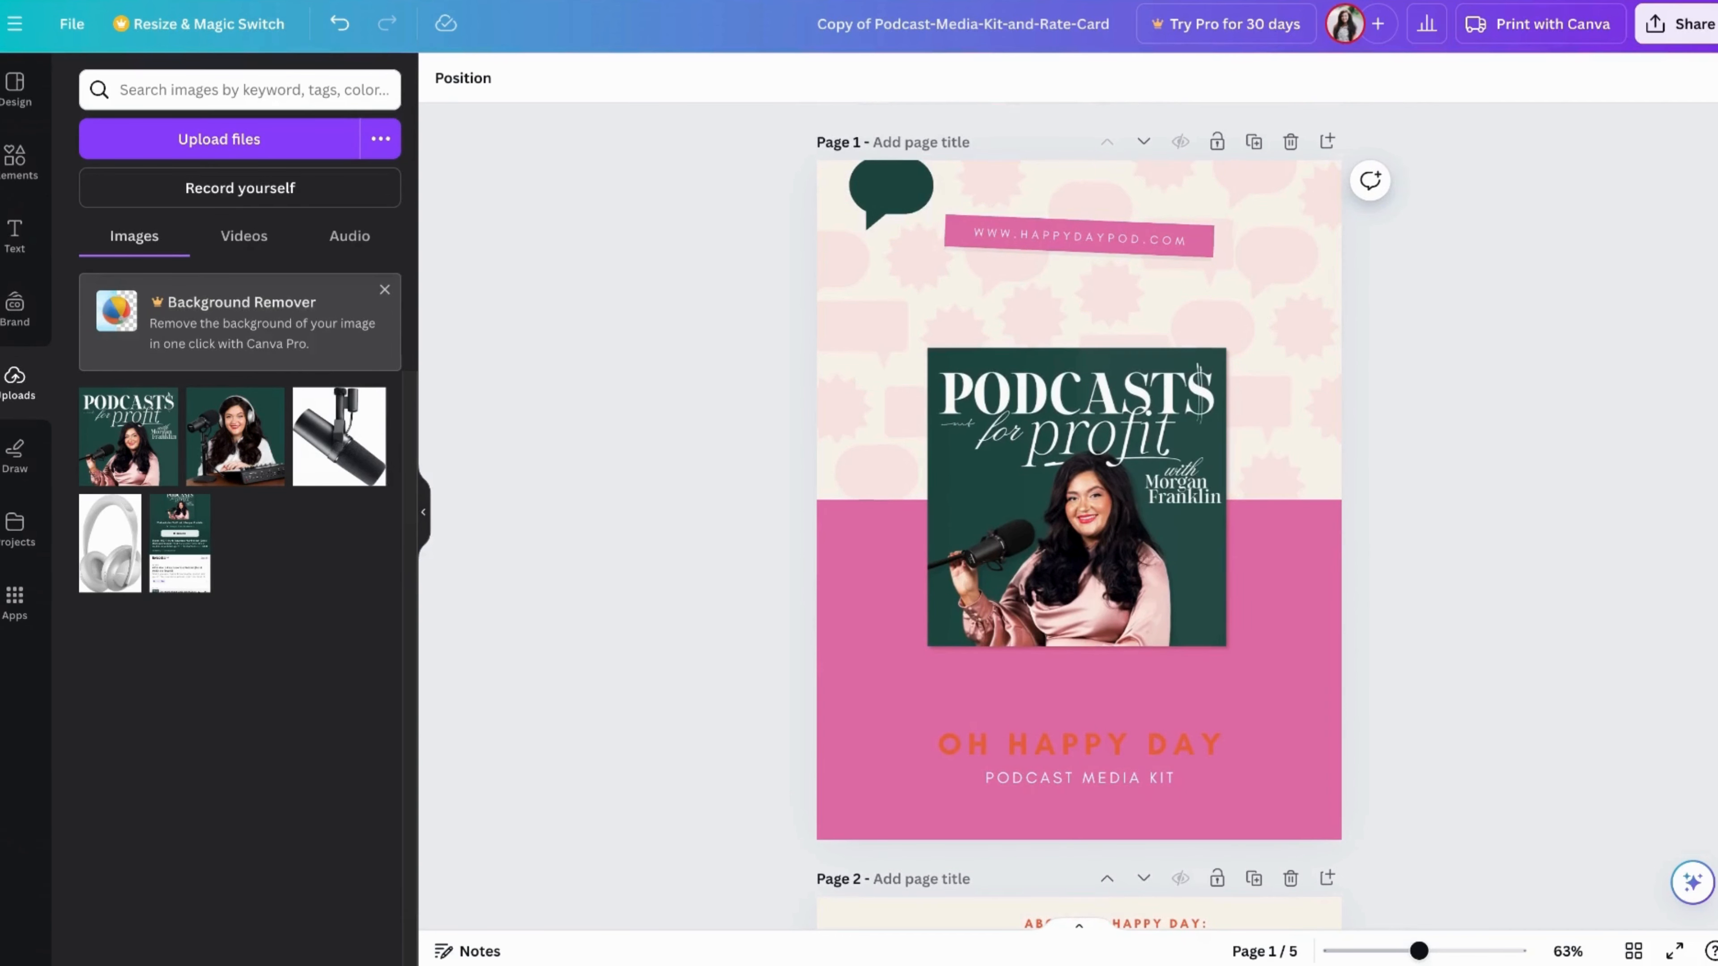
scroll(1079, 519, down, 1)
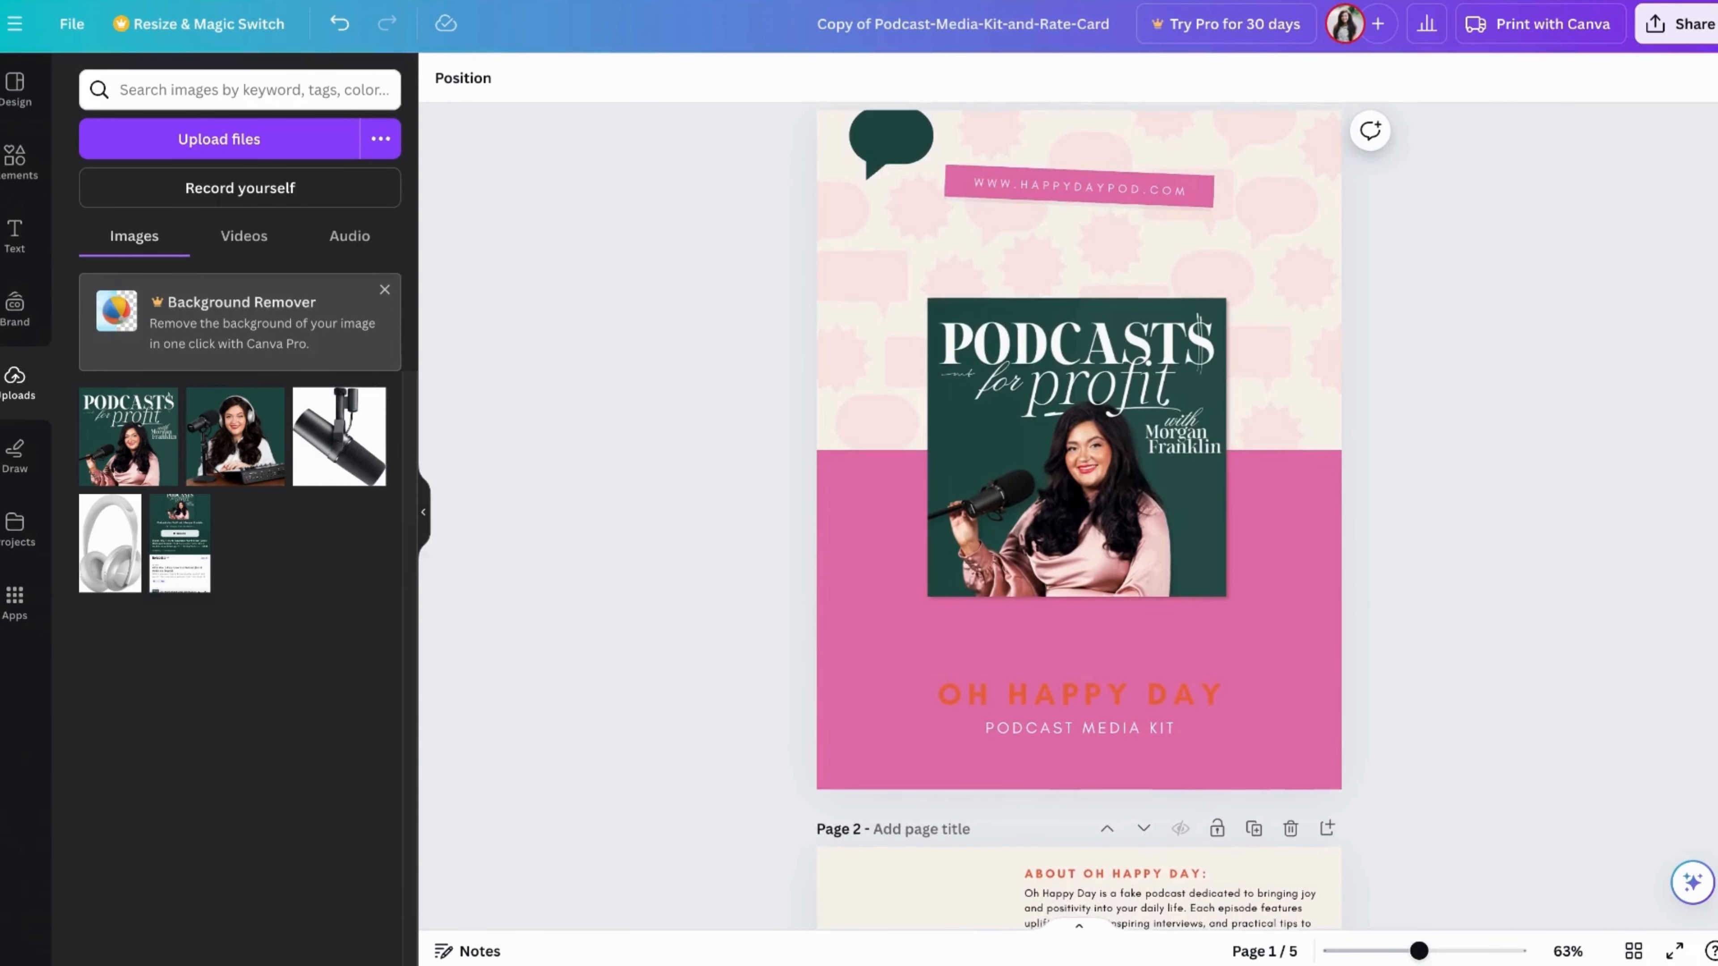
scroll(1078, 519, down, 7)
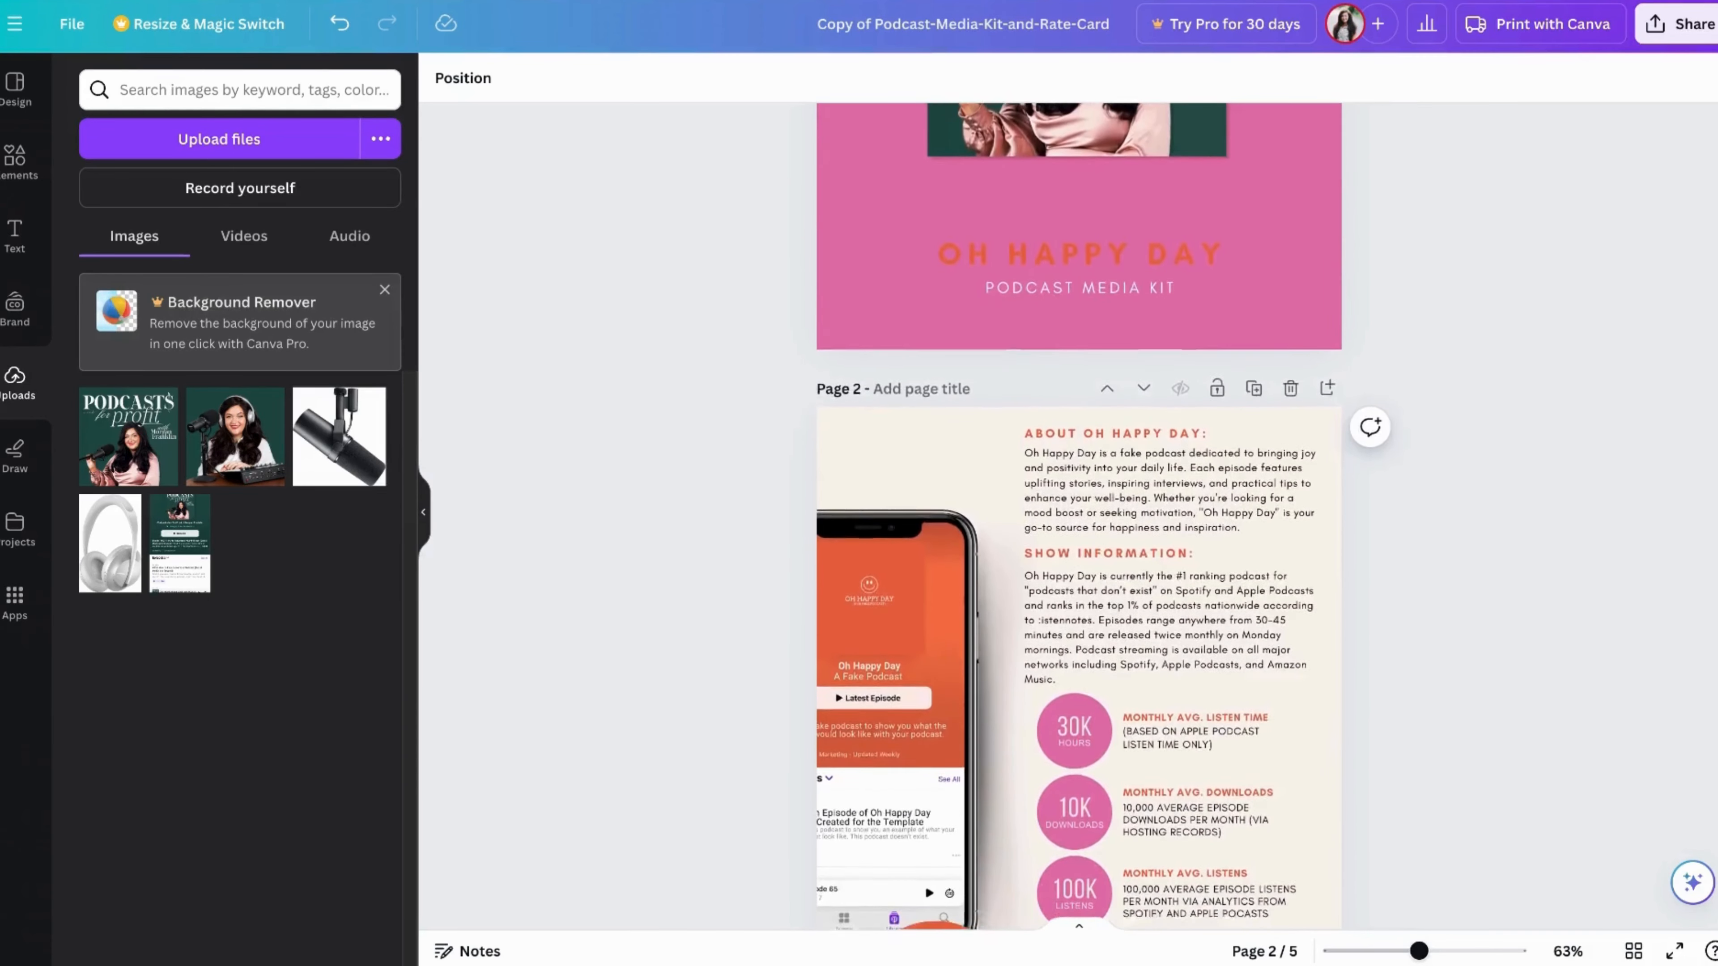
scroll(1078, 519, down, 4)
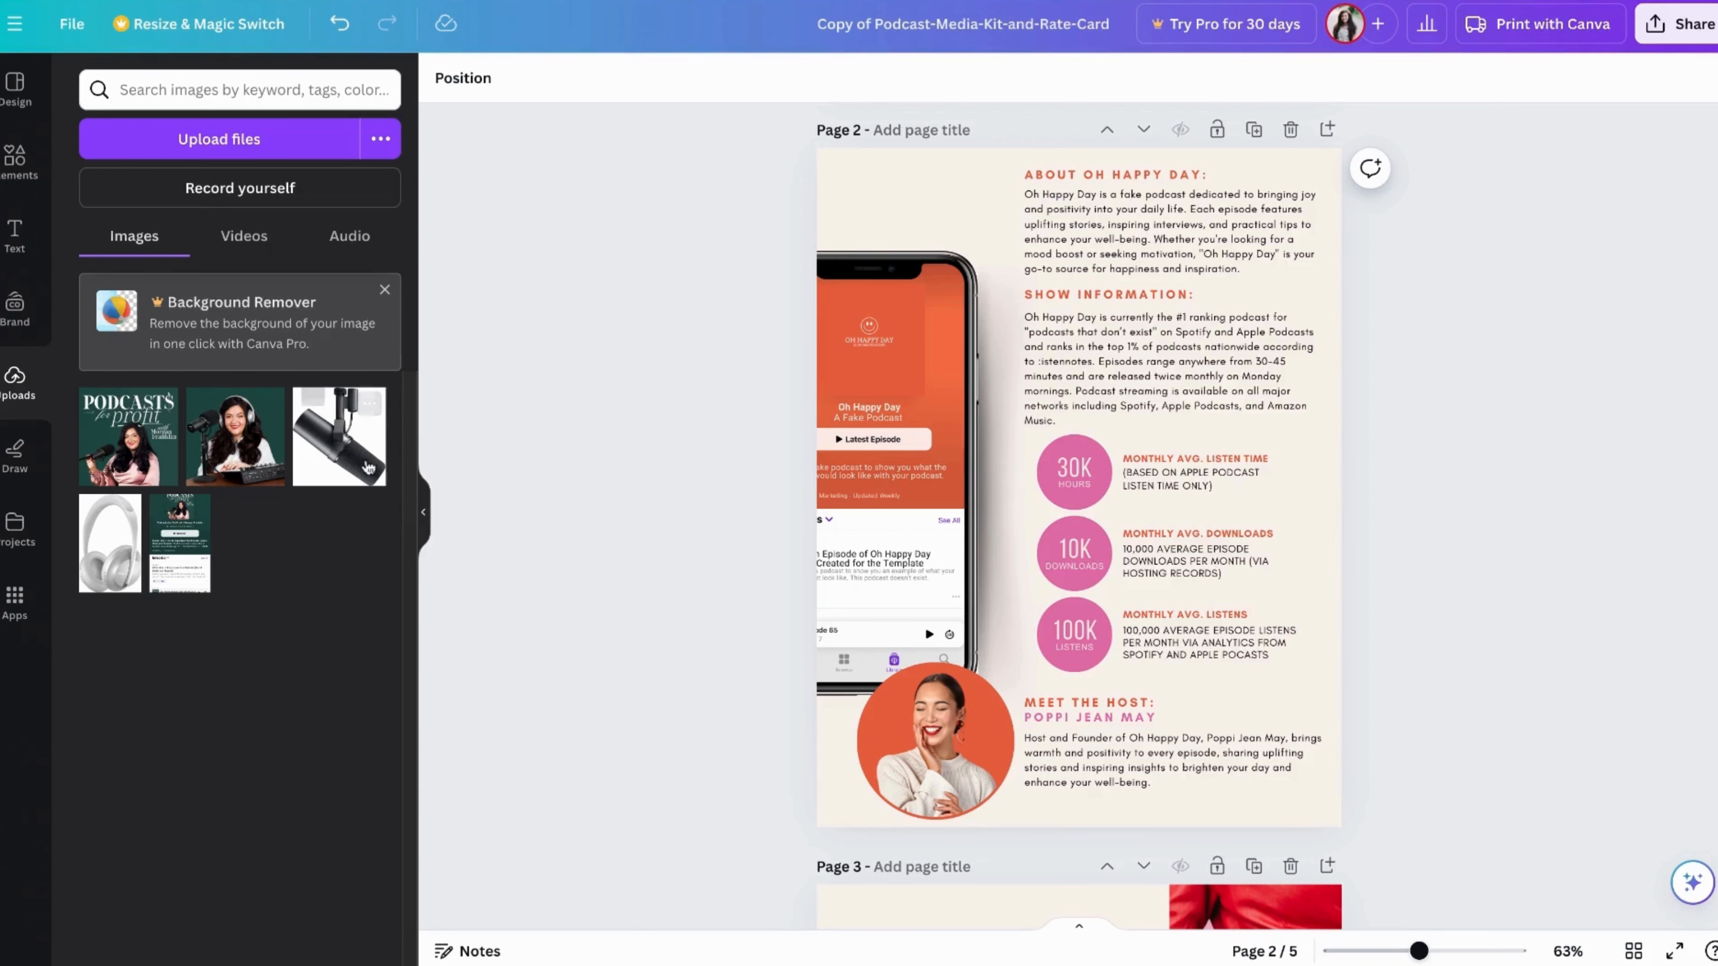
scroll(539, 406, up, 8)
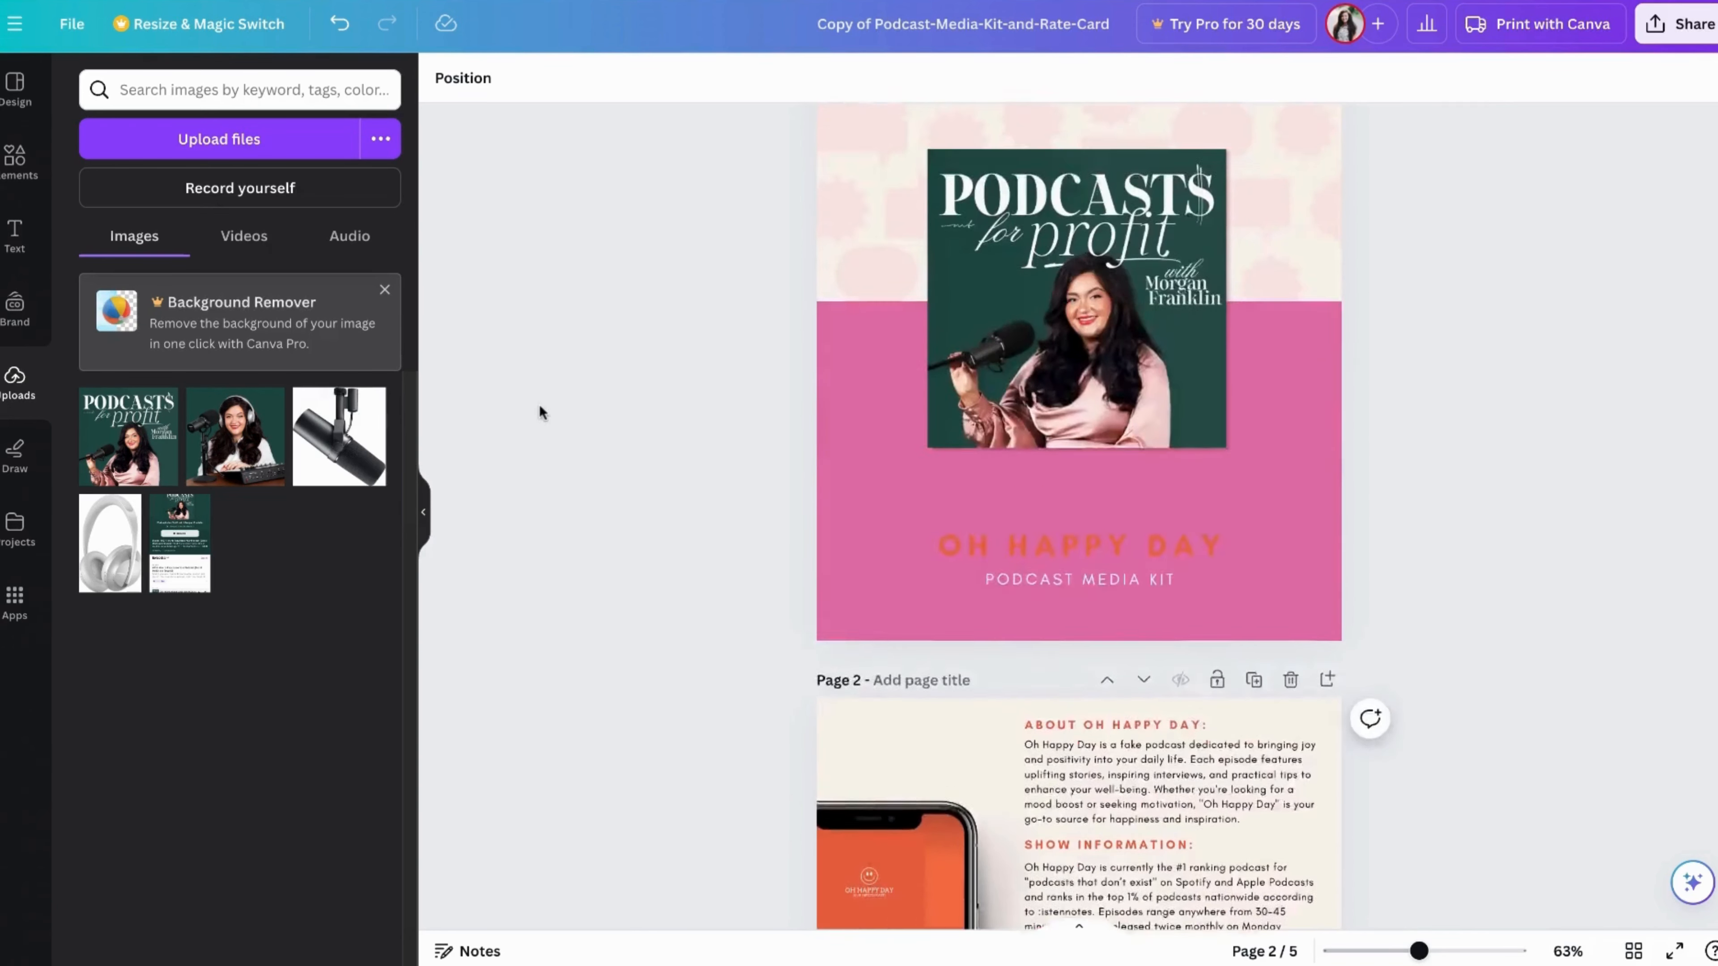
scroll(540, 407, down, 10)
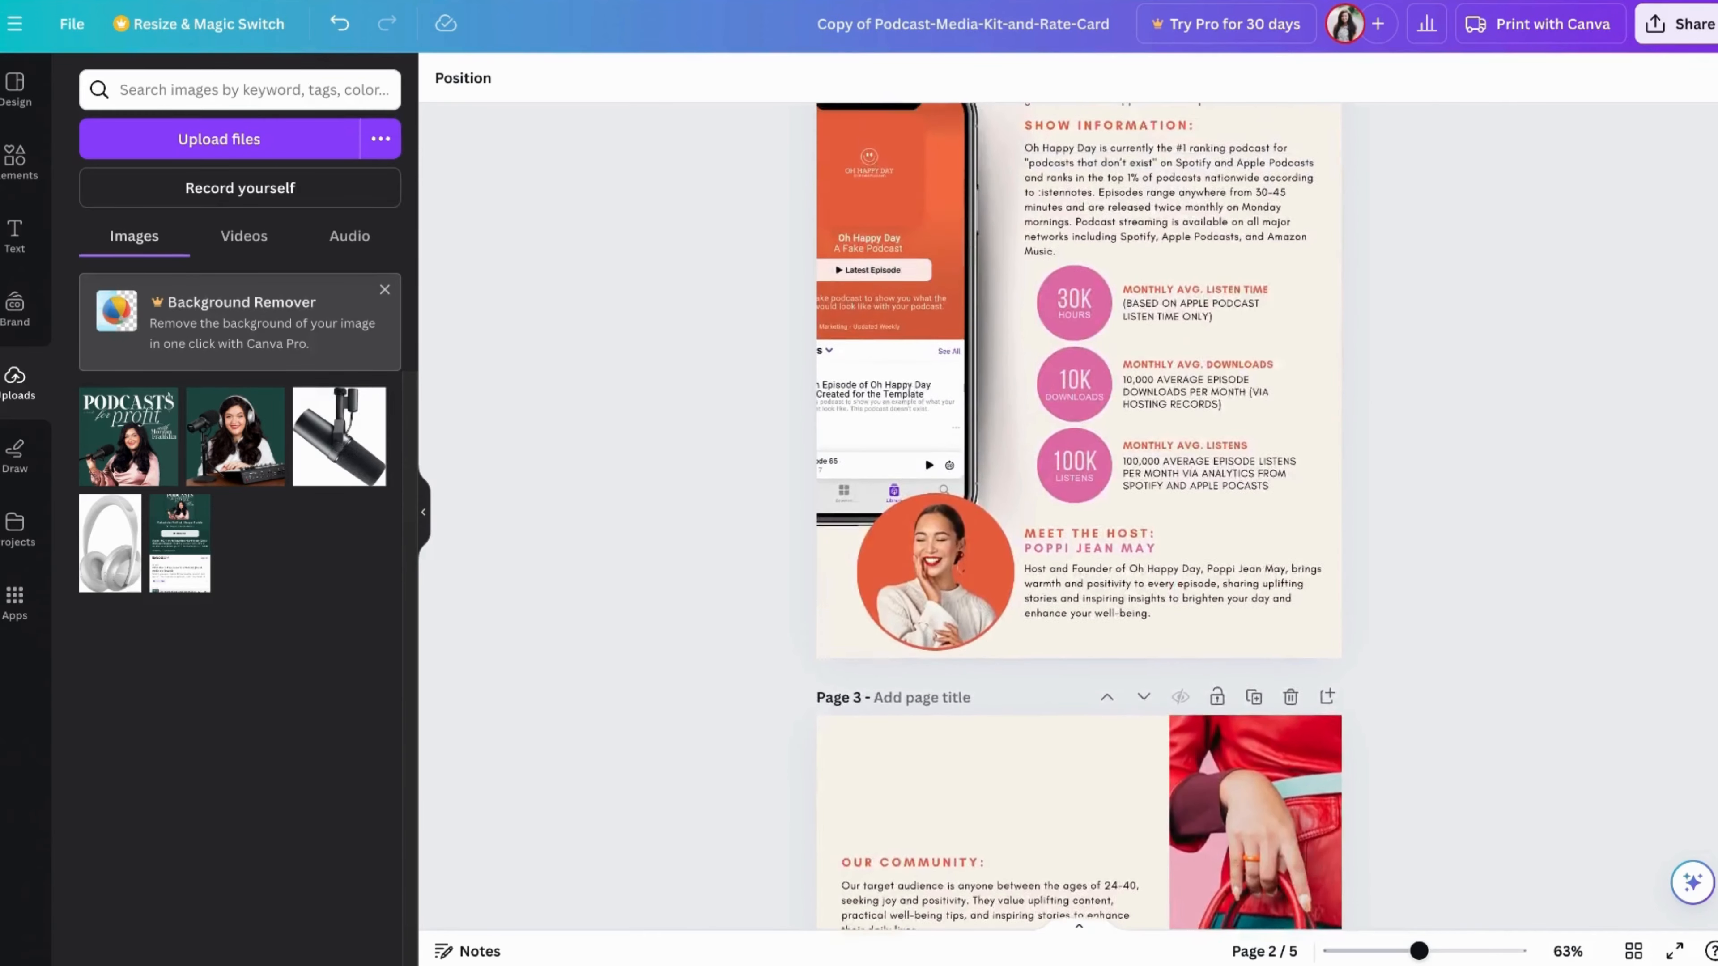
scroll(540, 407, up, 3)
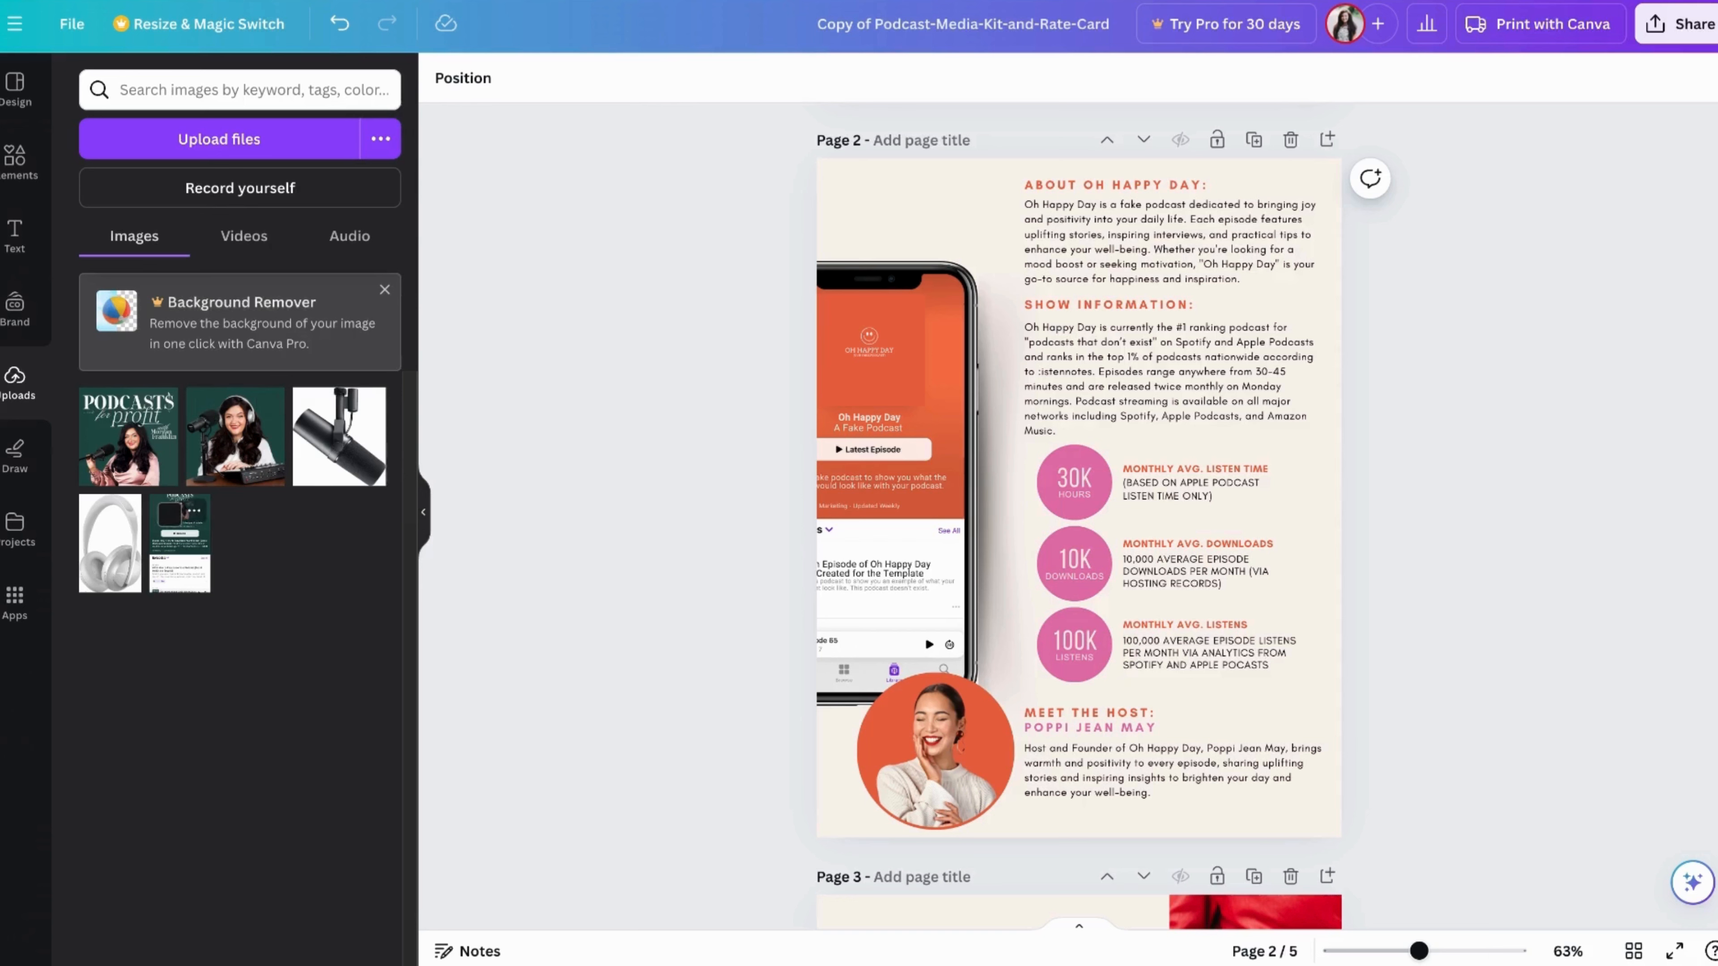
Add the uploaded podcast app screenshot to page 2 and scale and position it over the phone mockup's screen
click(179, 544)
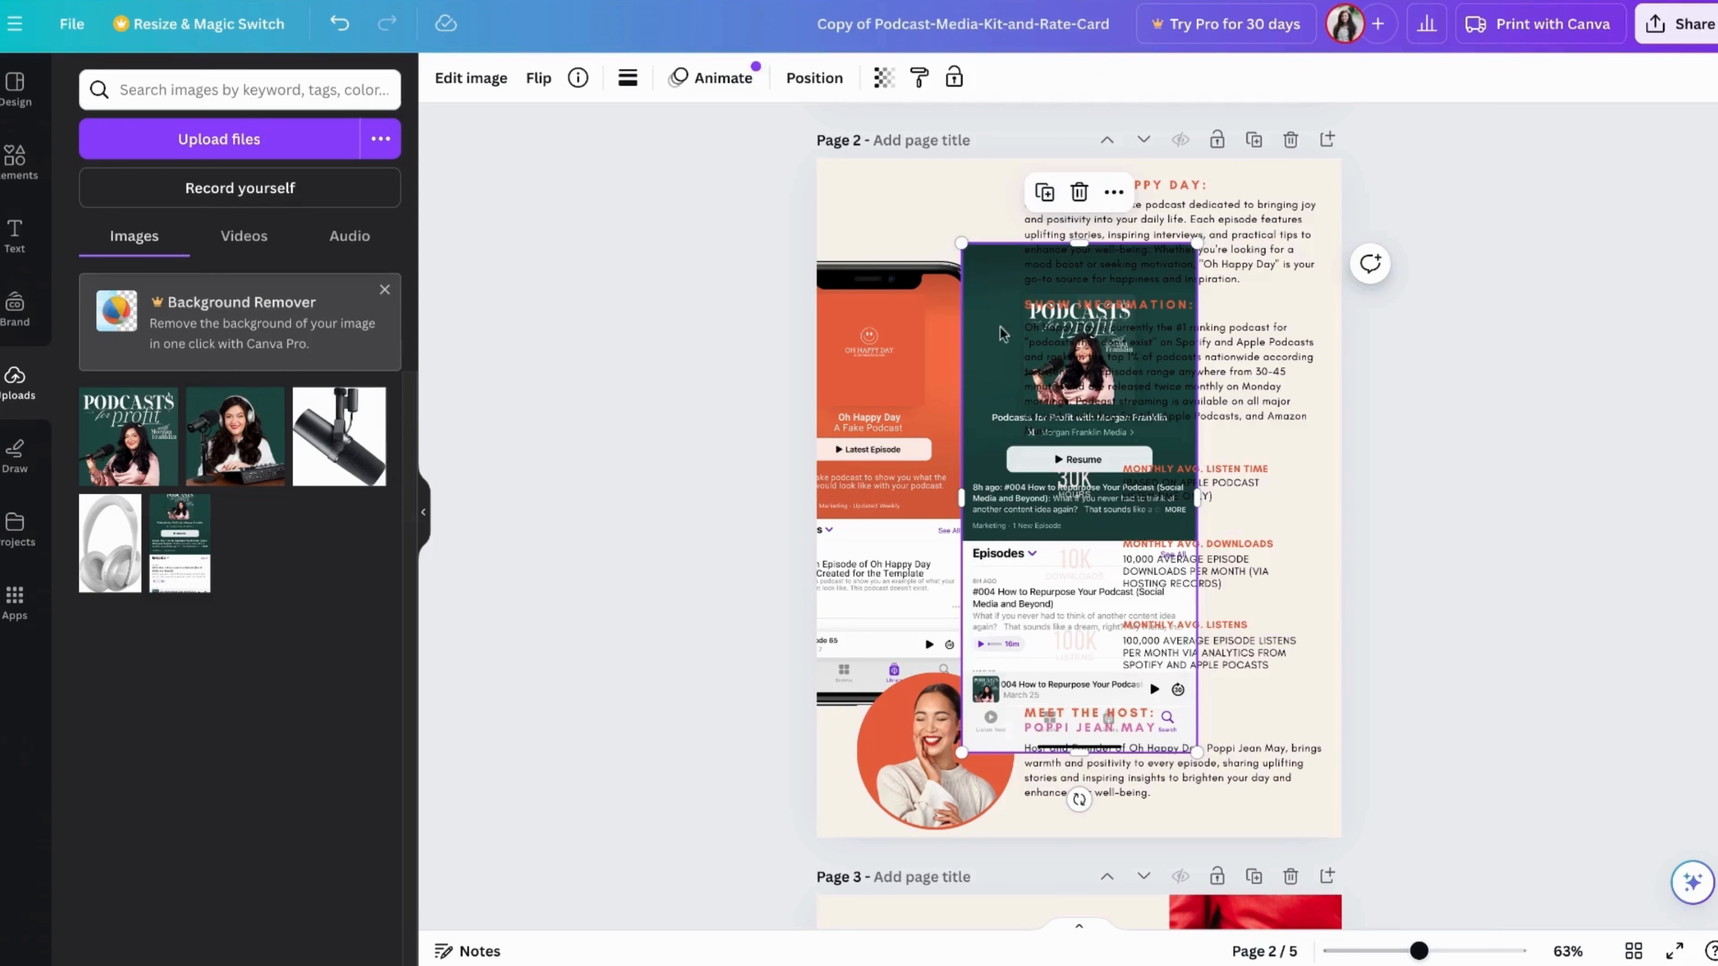
drag(1004, 306, 772, 336)
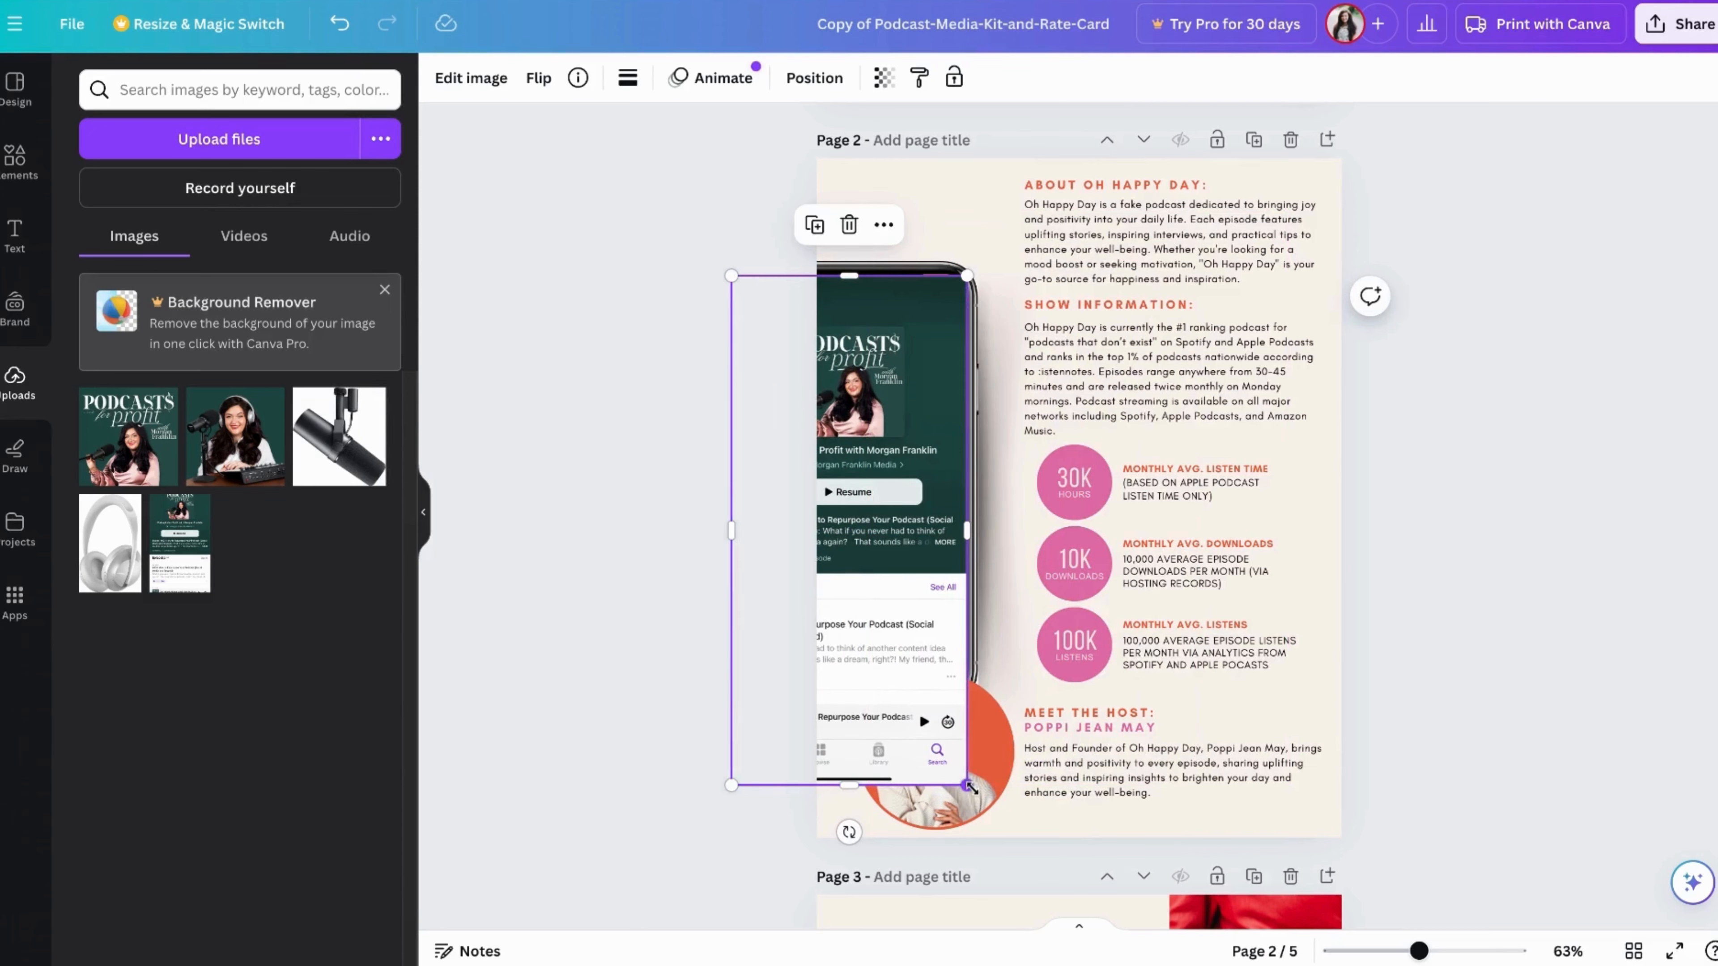
drag(970, 786, 920, 710)
drag(824, 600, 859, 601)
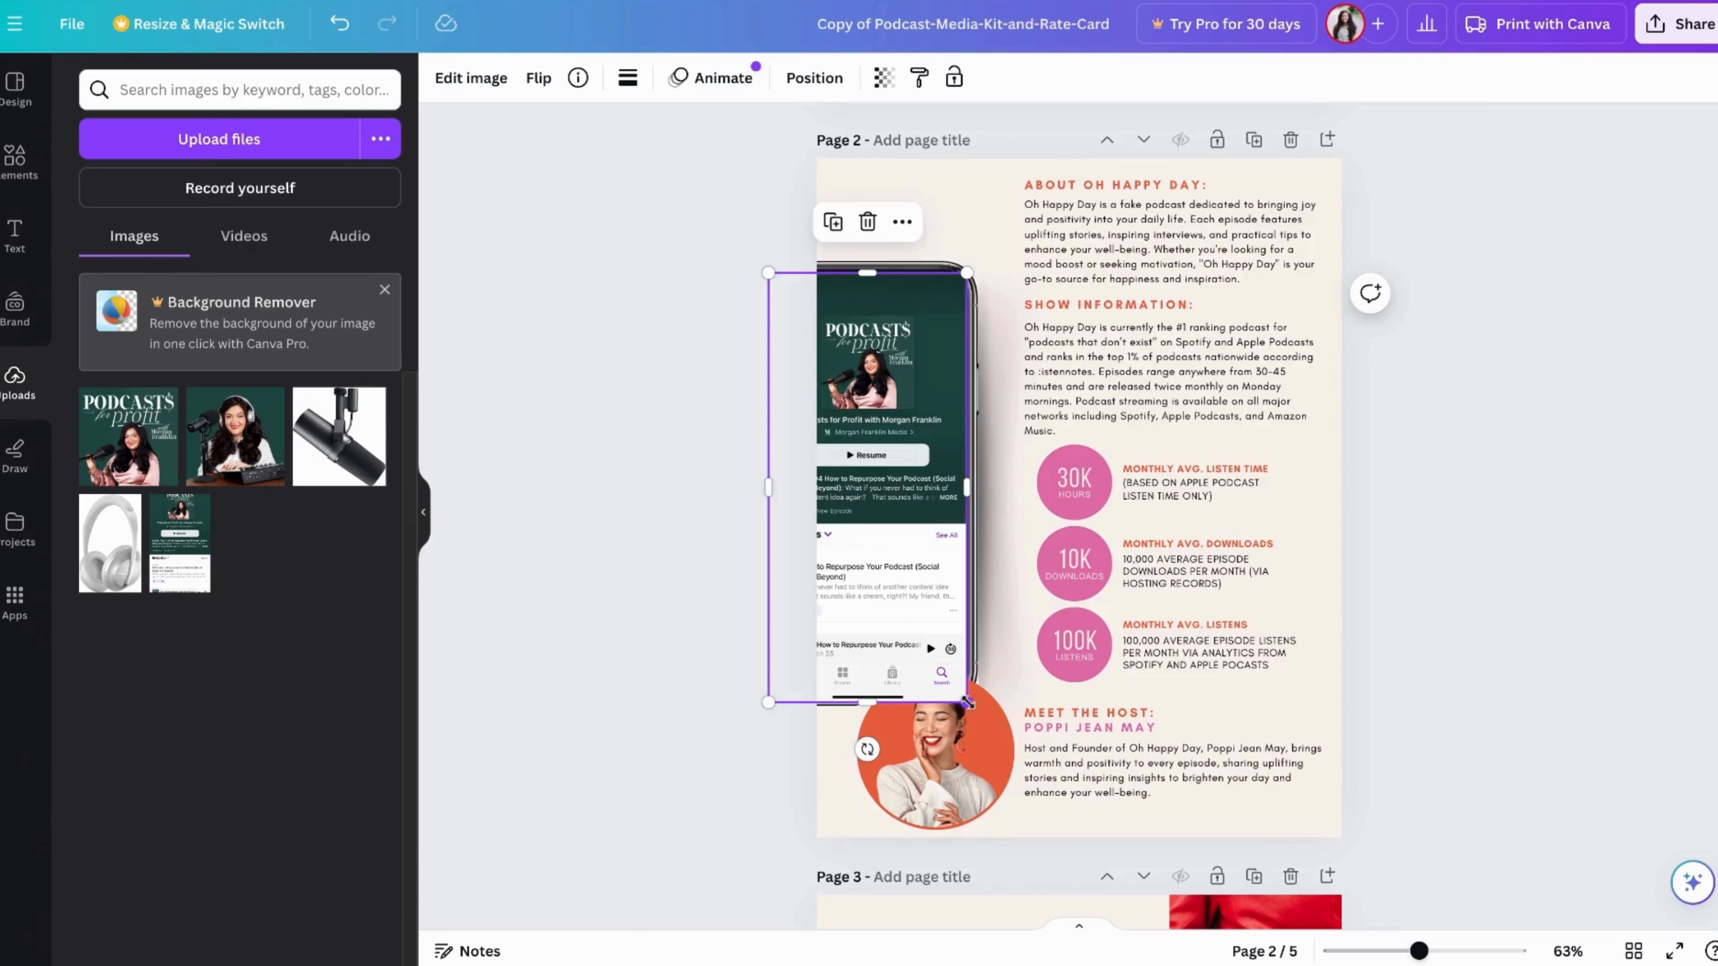
drag(966, 702, 961, 694)
drag(857, 614, 861, 614)
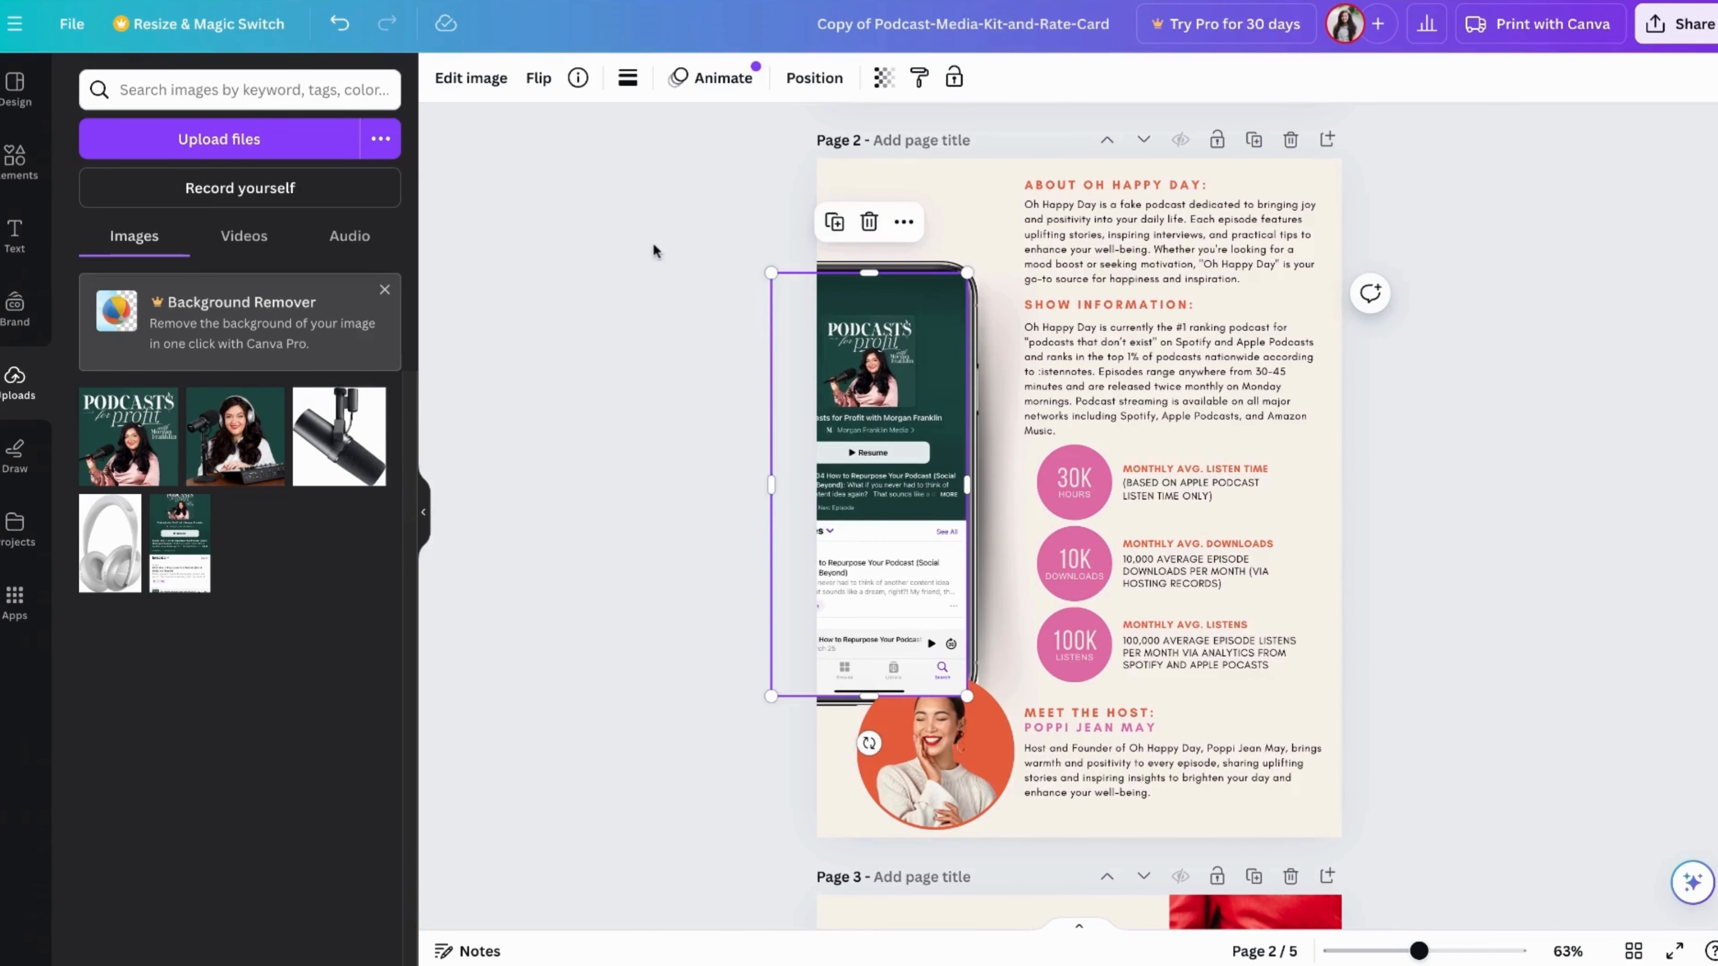
Set the corner rounding of the podcast app screenshot on page 2 to 10
click(629, 82)
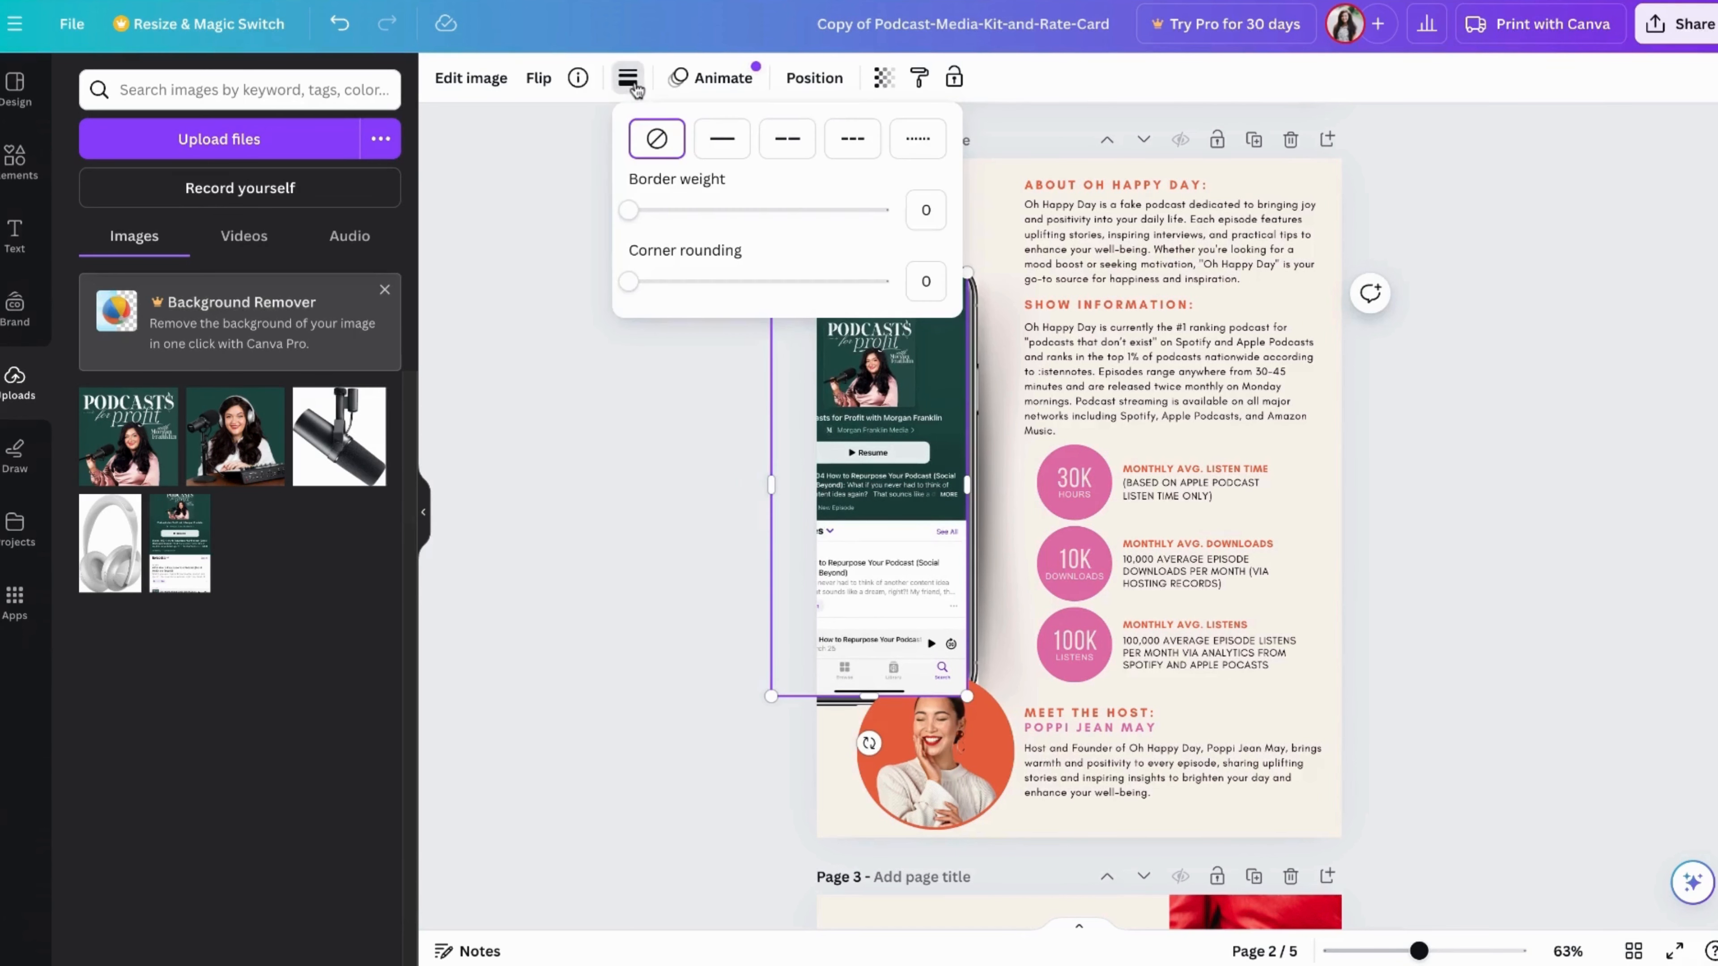
drag(633, 289, 654, 288)
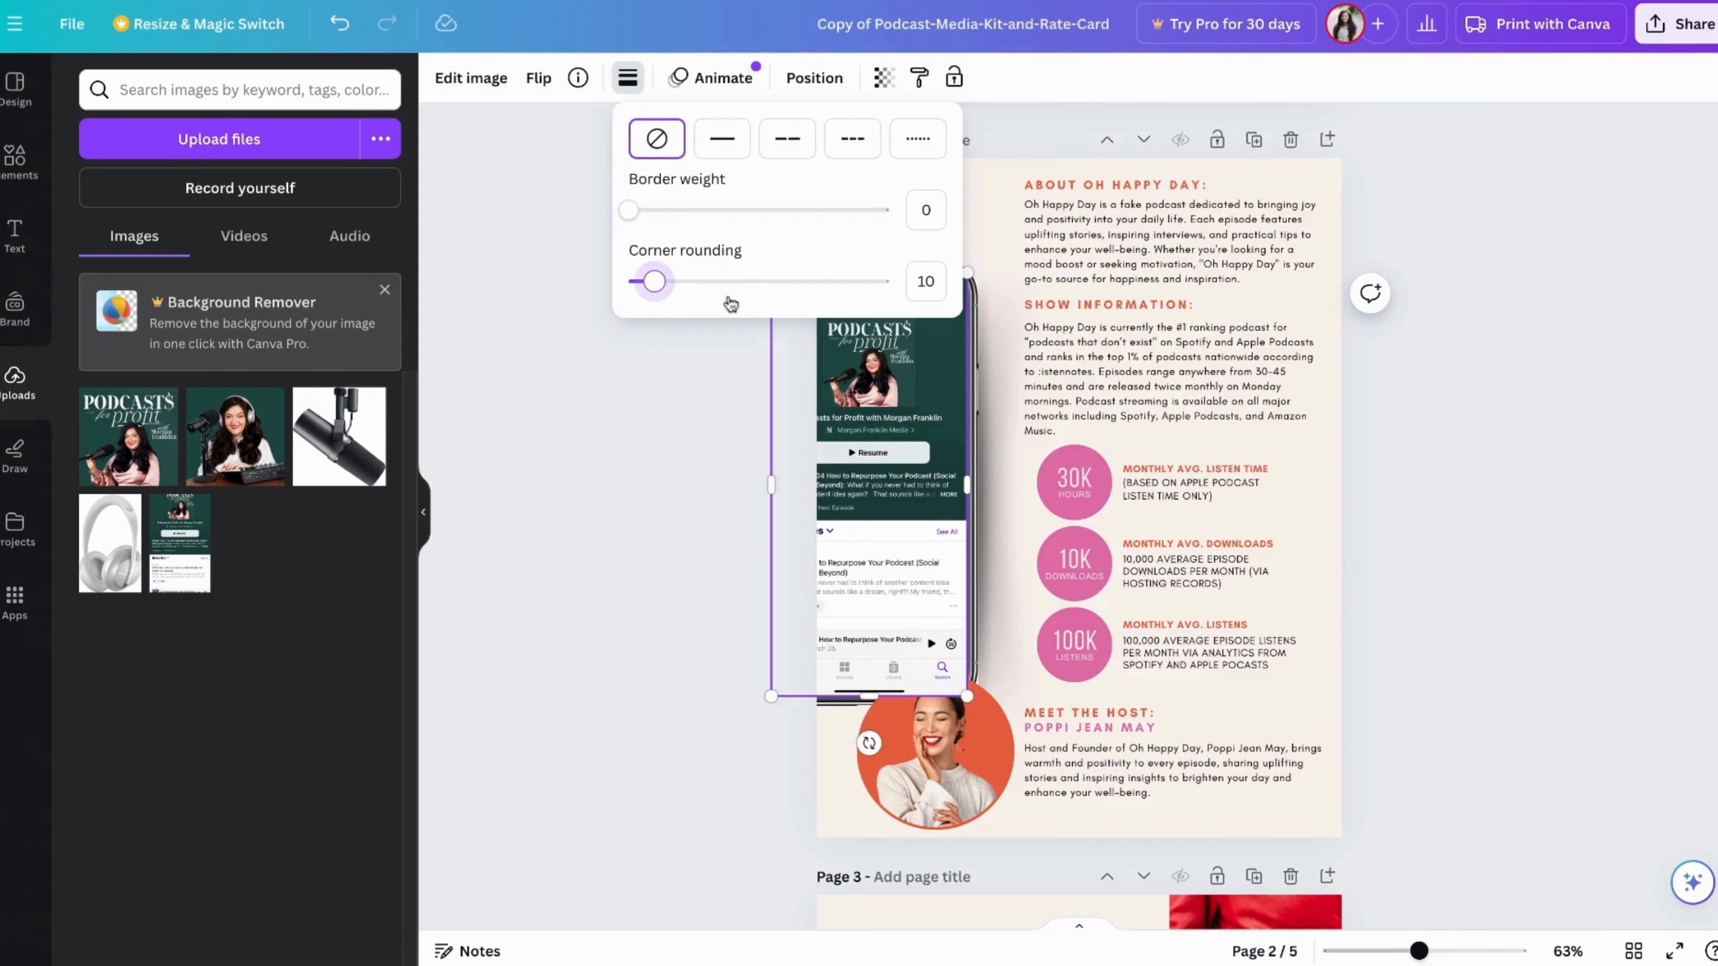
click(641, 462)
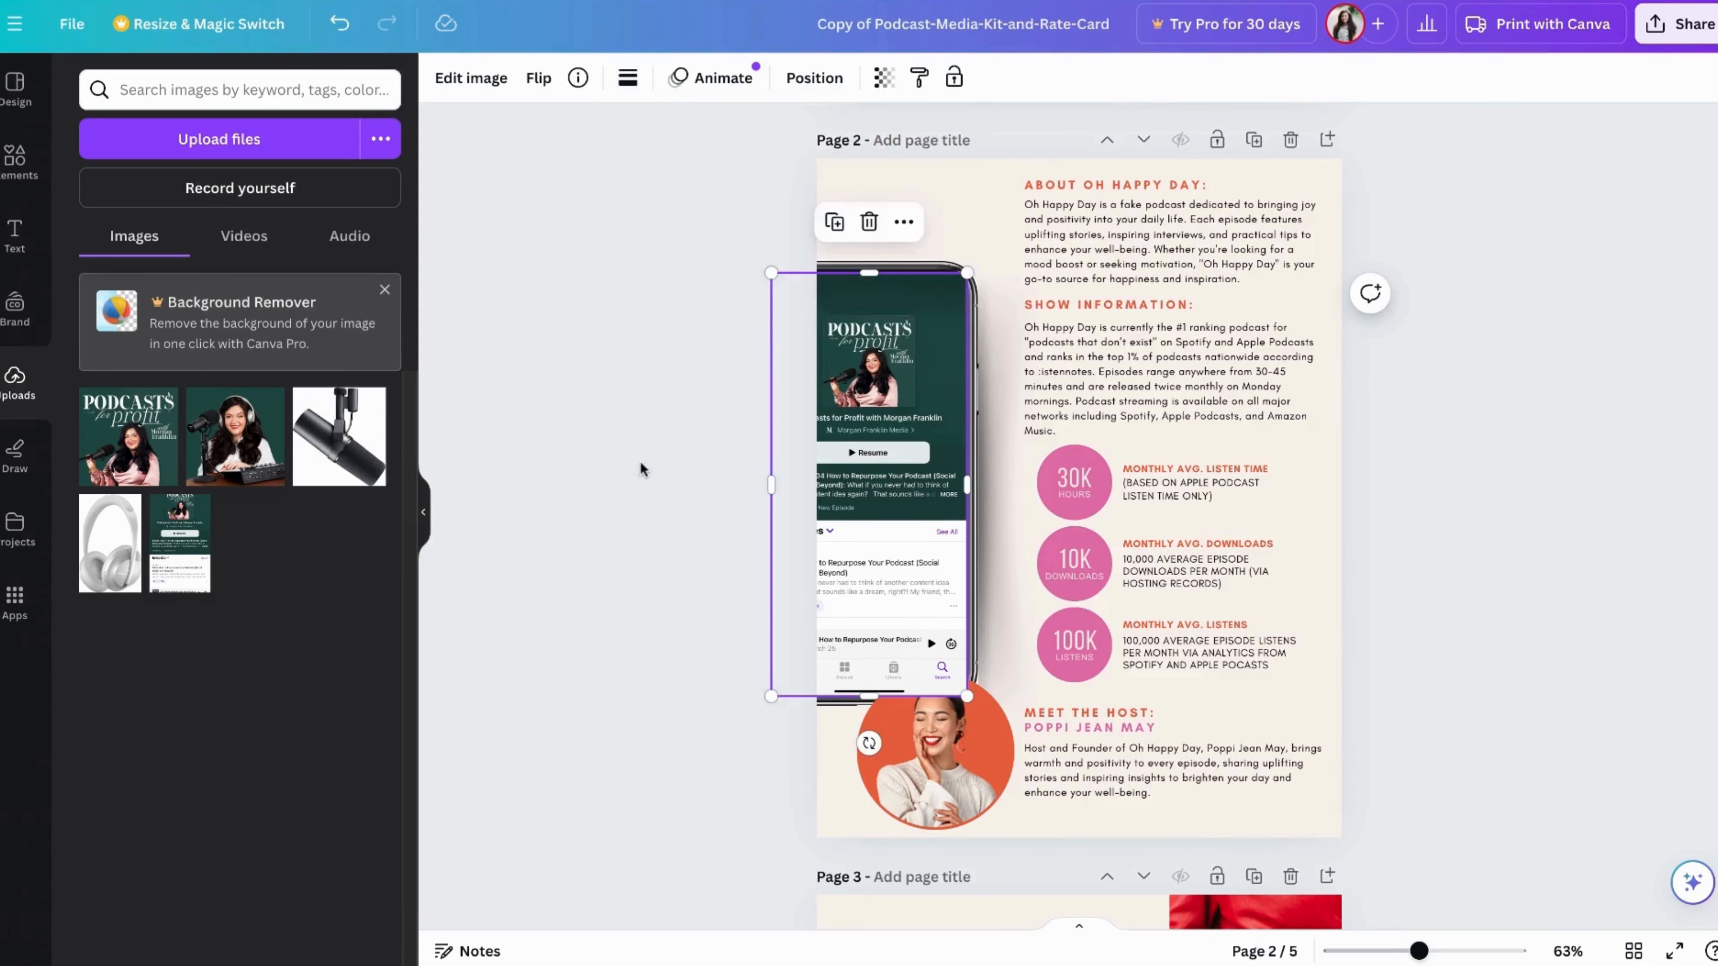
click(990, 208)
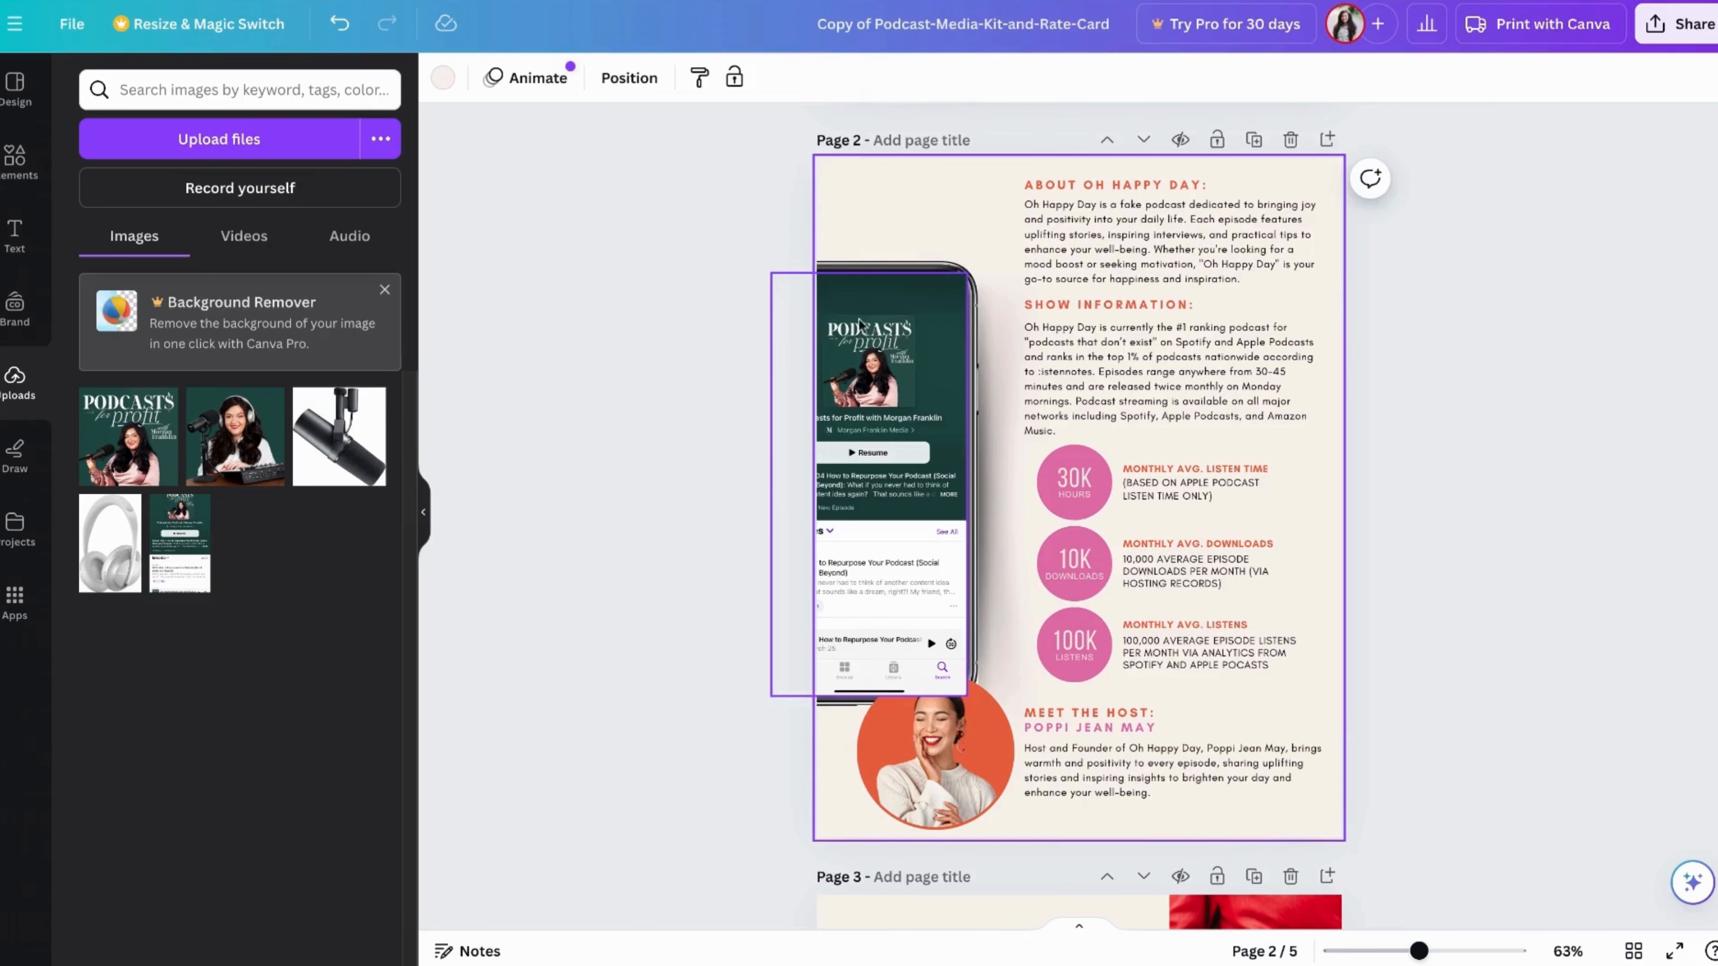
Send the podcast app screenshot on page 2 backward so it sits behind the phone frame and the circular host photo
click(872, 338)
click(835, 77)
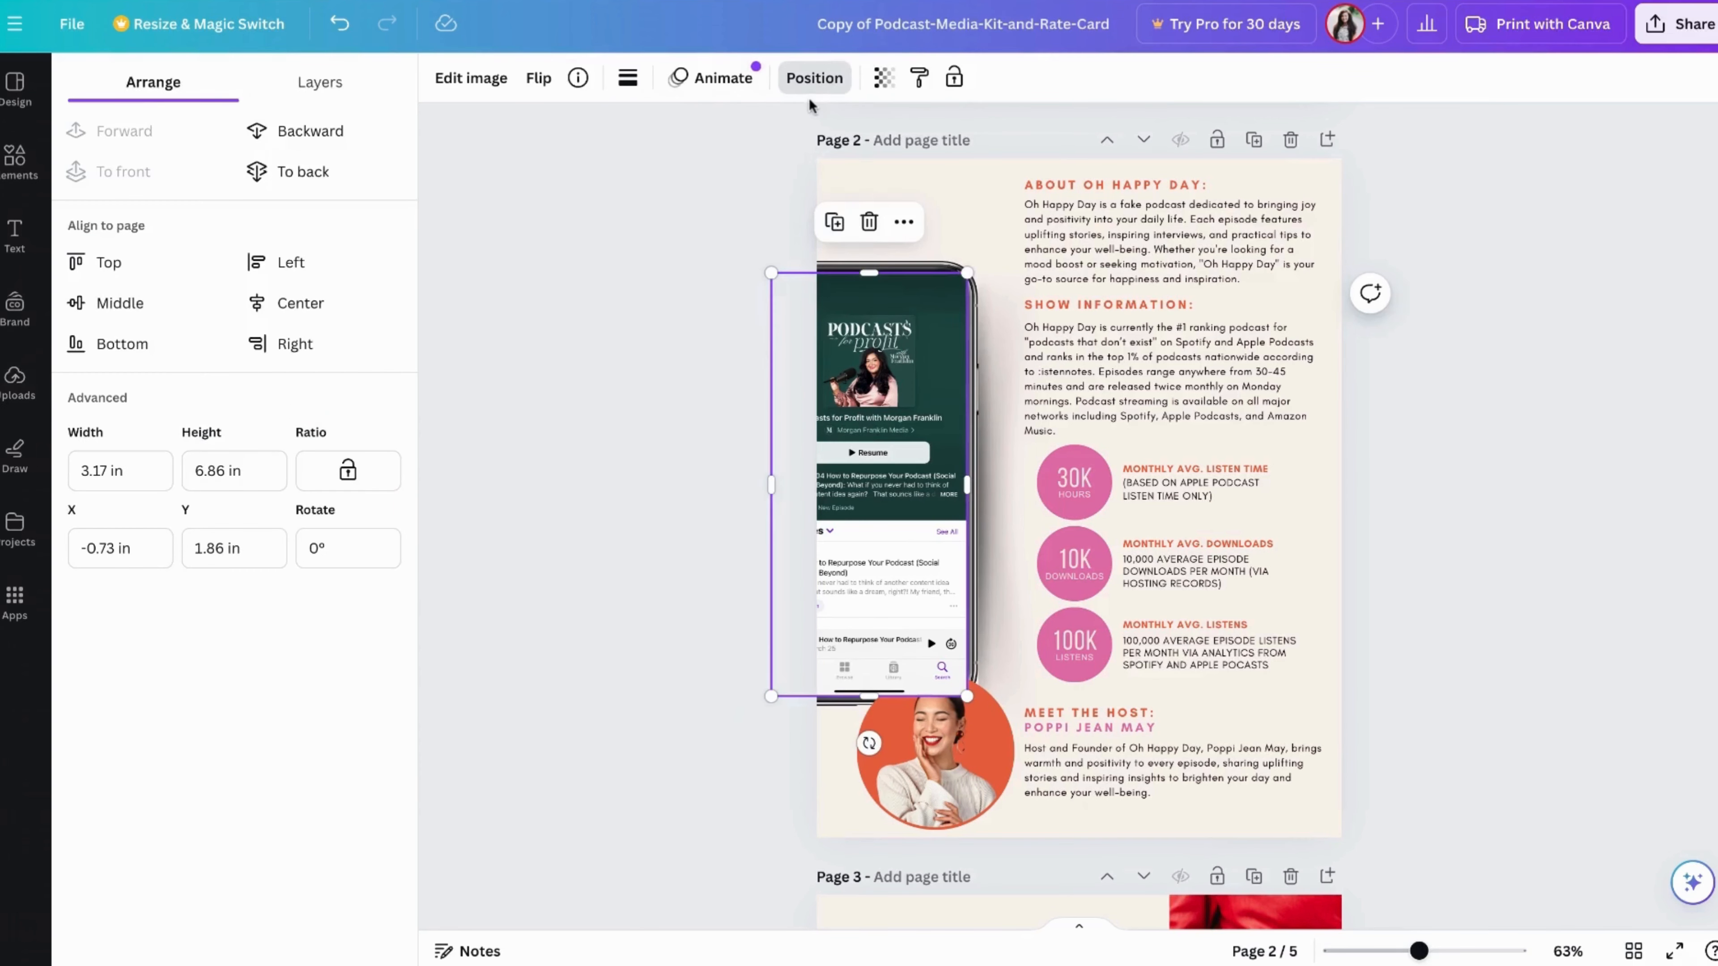
click(332, 134)
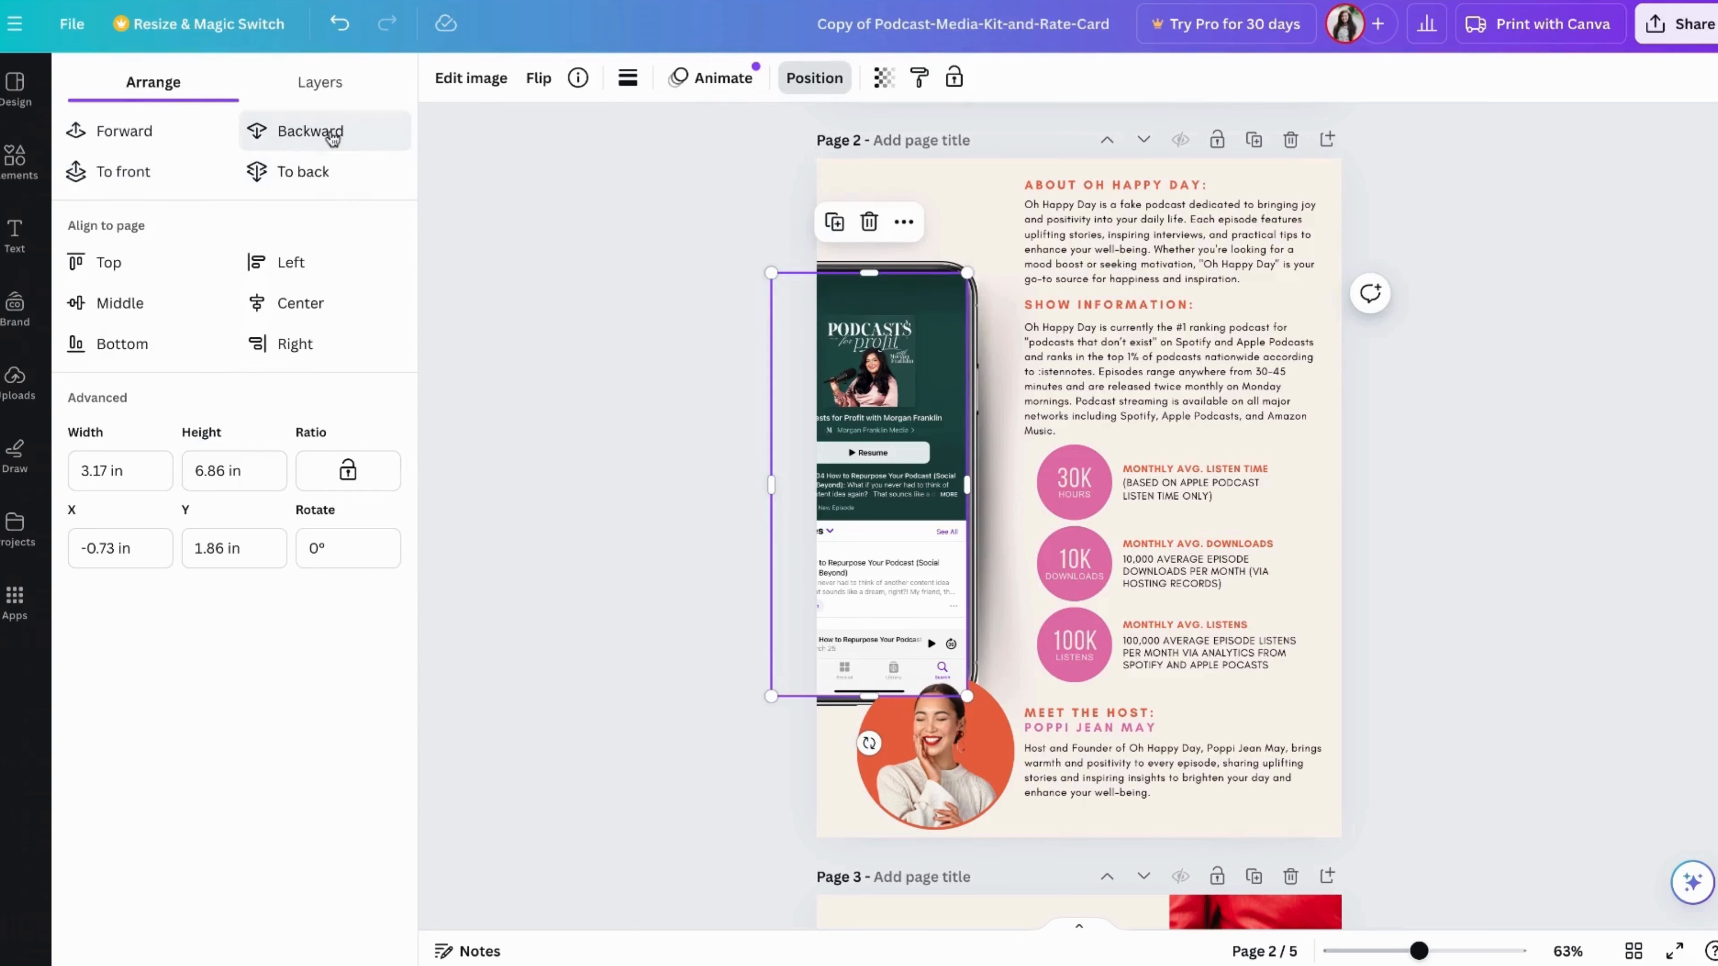
click(331, 137)
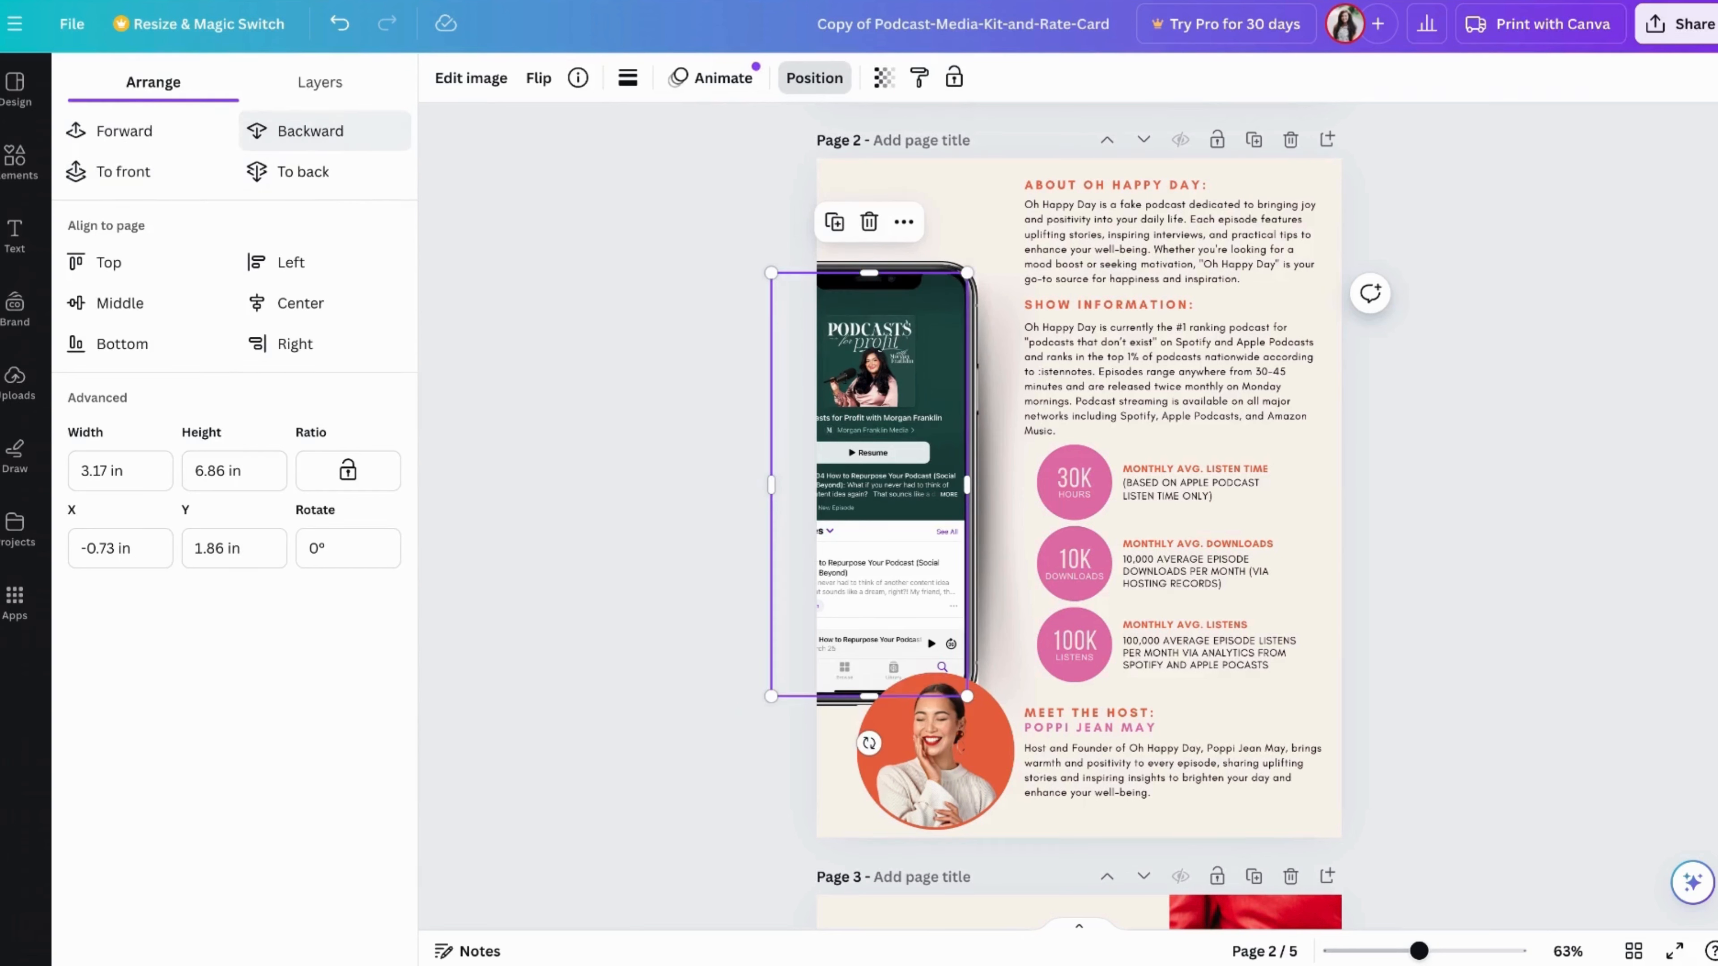
click(172, 139)
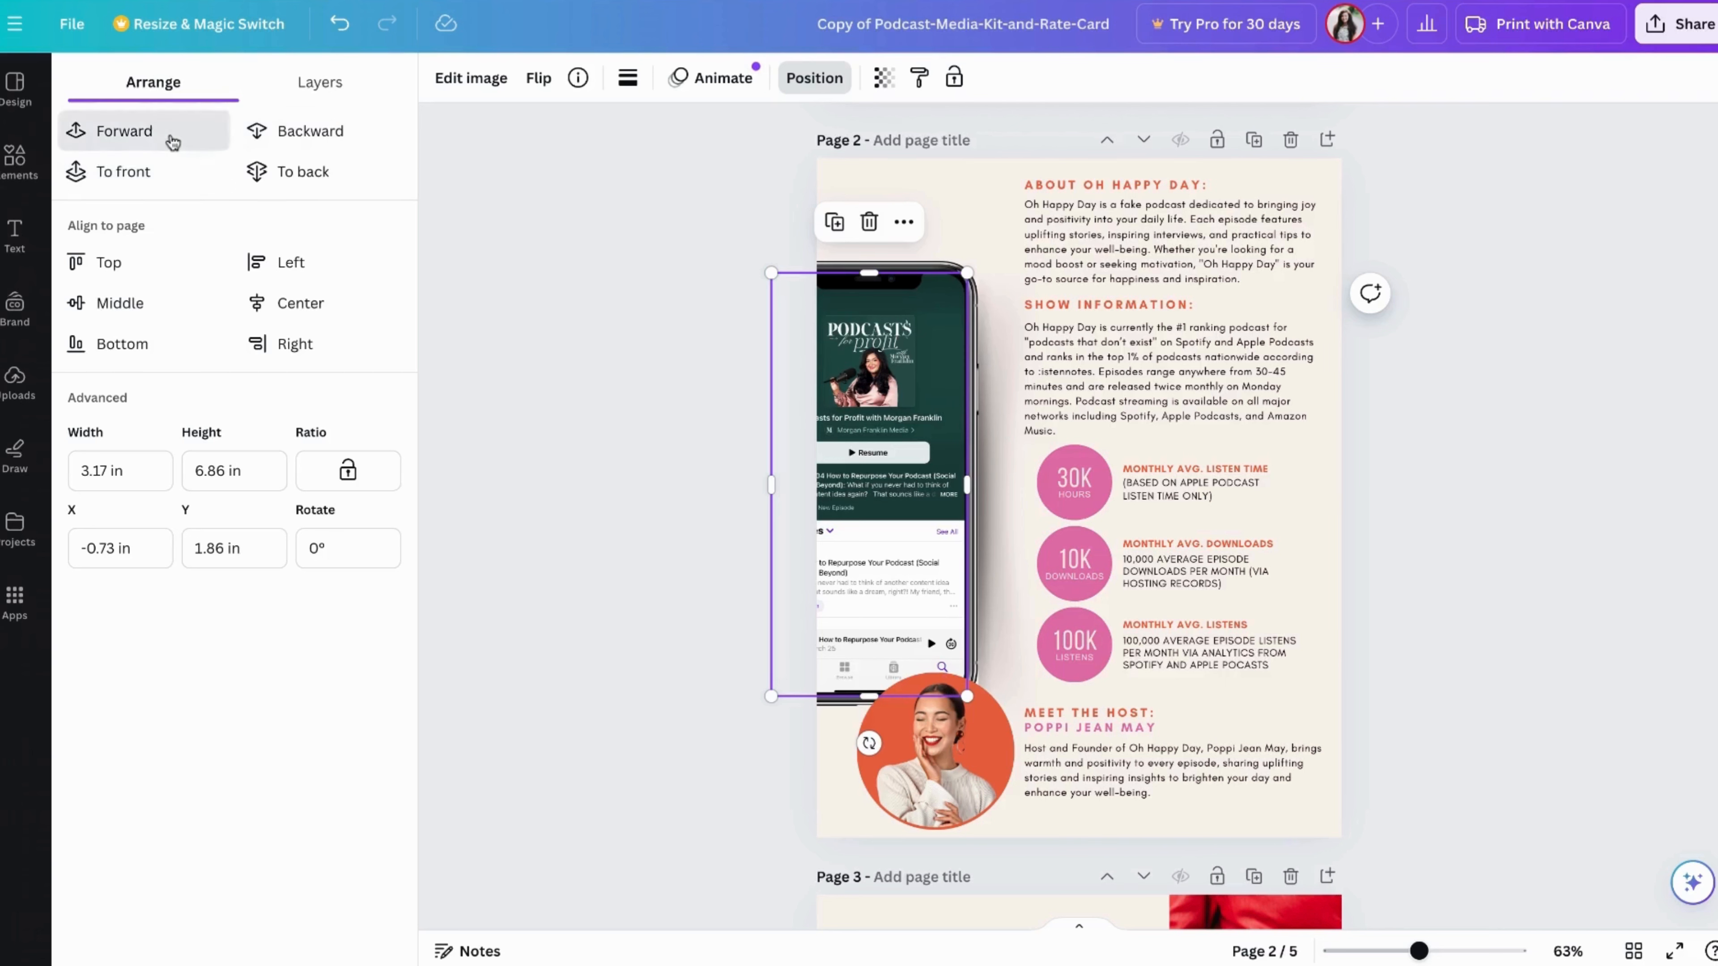
click(346, 135)
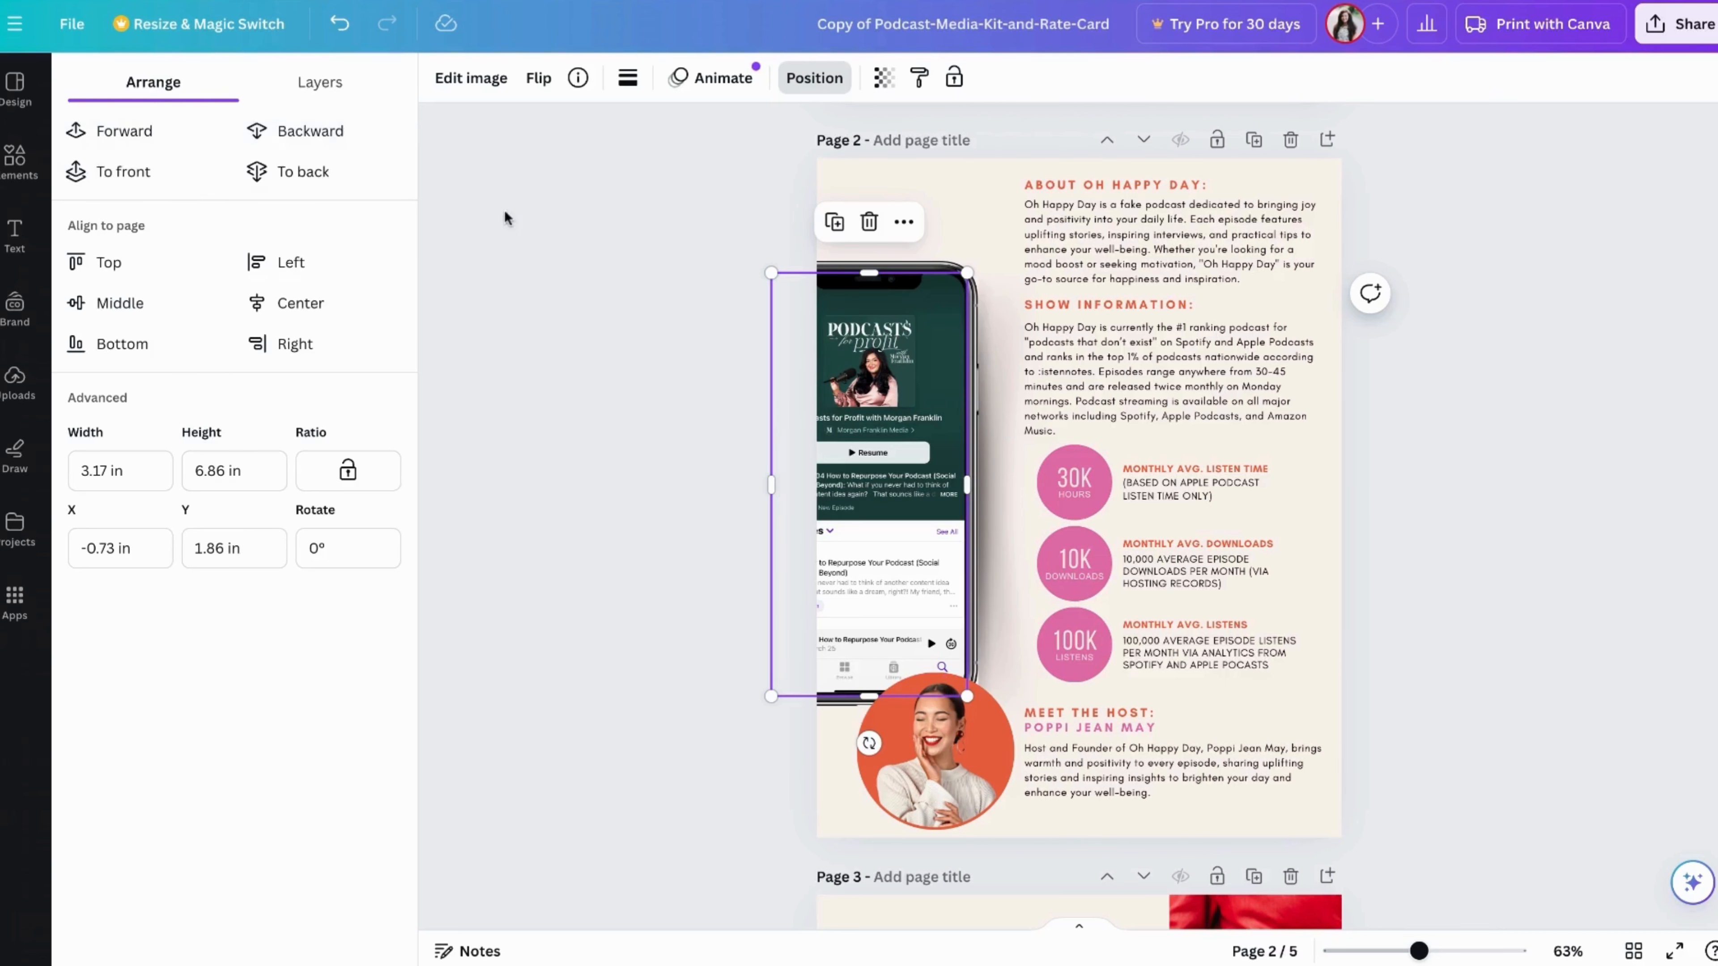
click(508, 231)
click(509, 231)
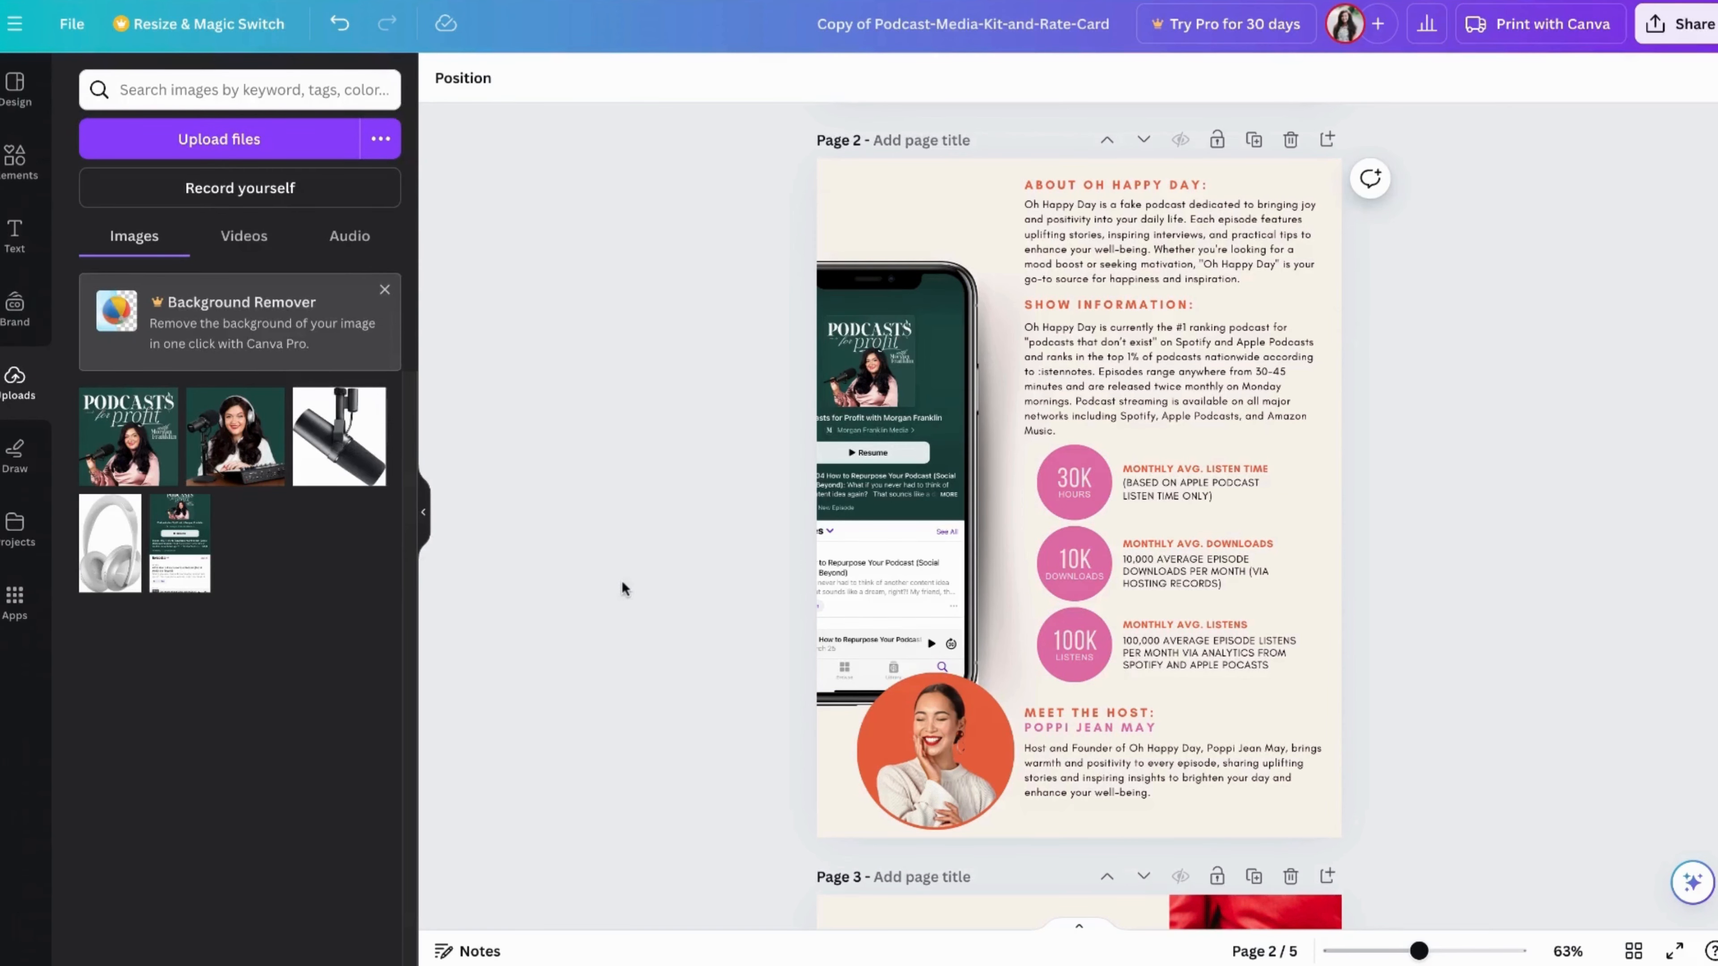
Replace the circular host photo on page 2 with the uploaded photo of the host at the microphone, declining the Background Remover upgrade
drag(257, 446, 928, 749)
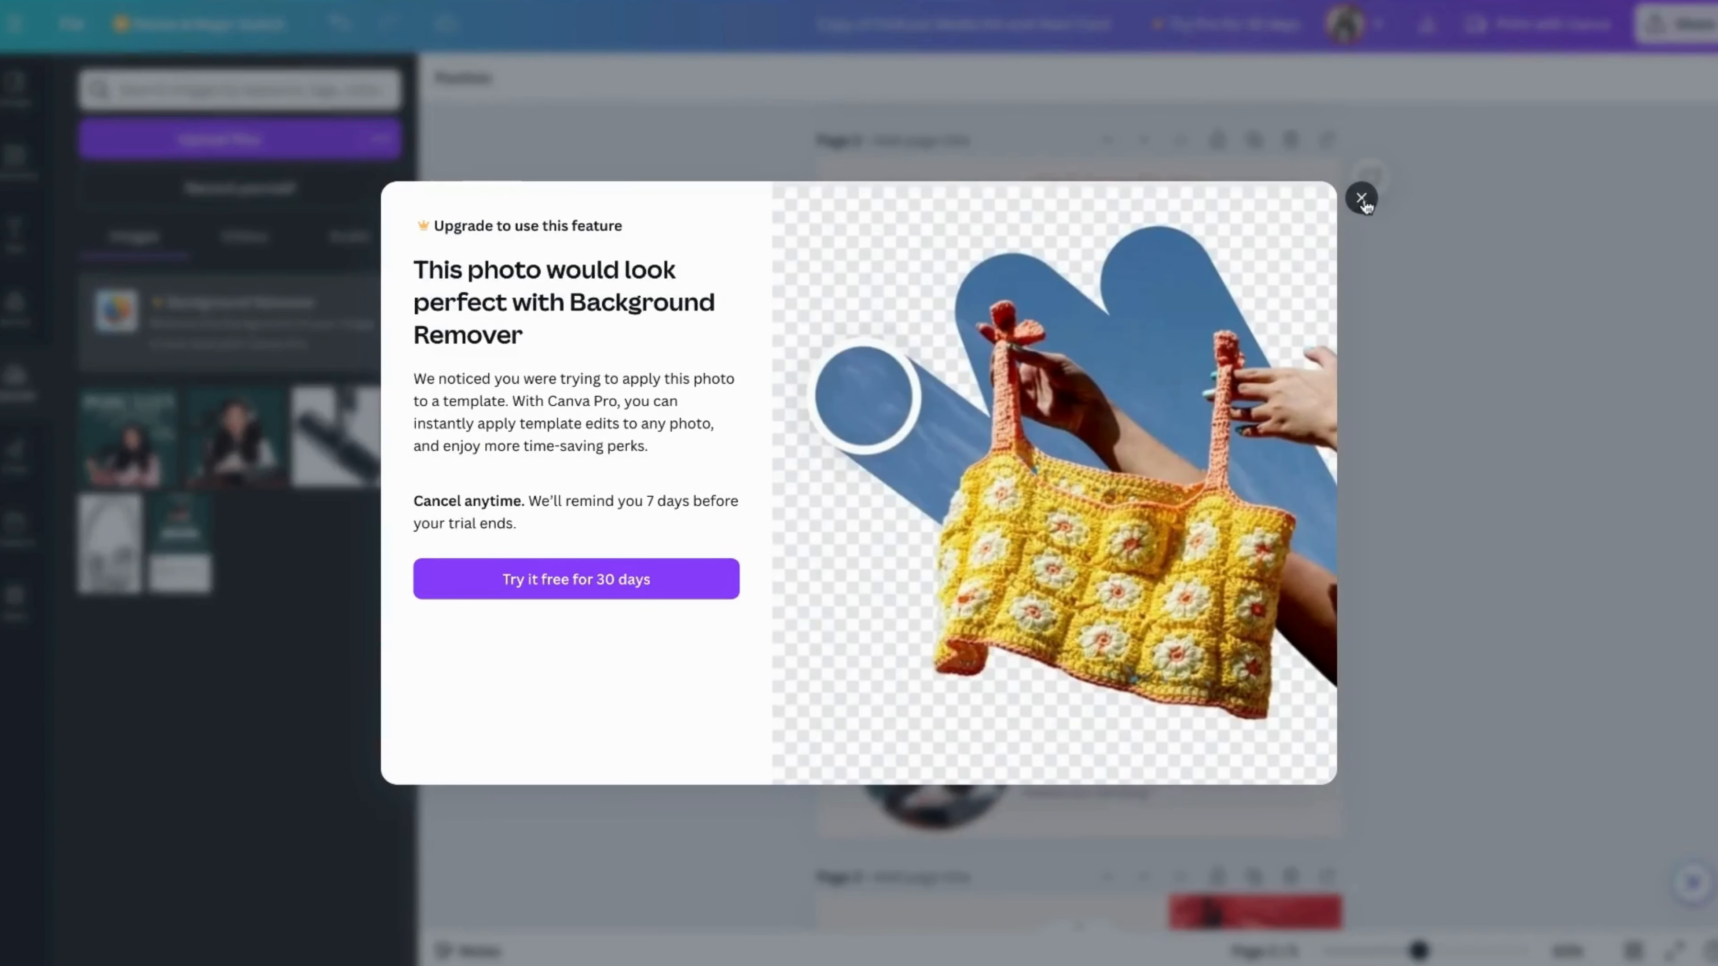
click(1362, 198)
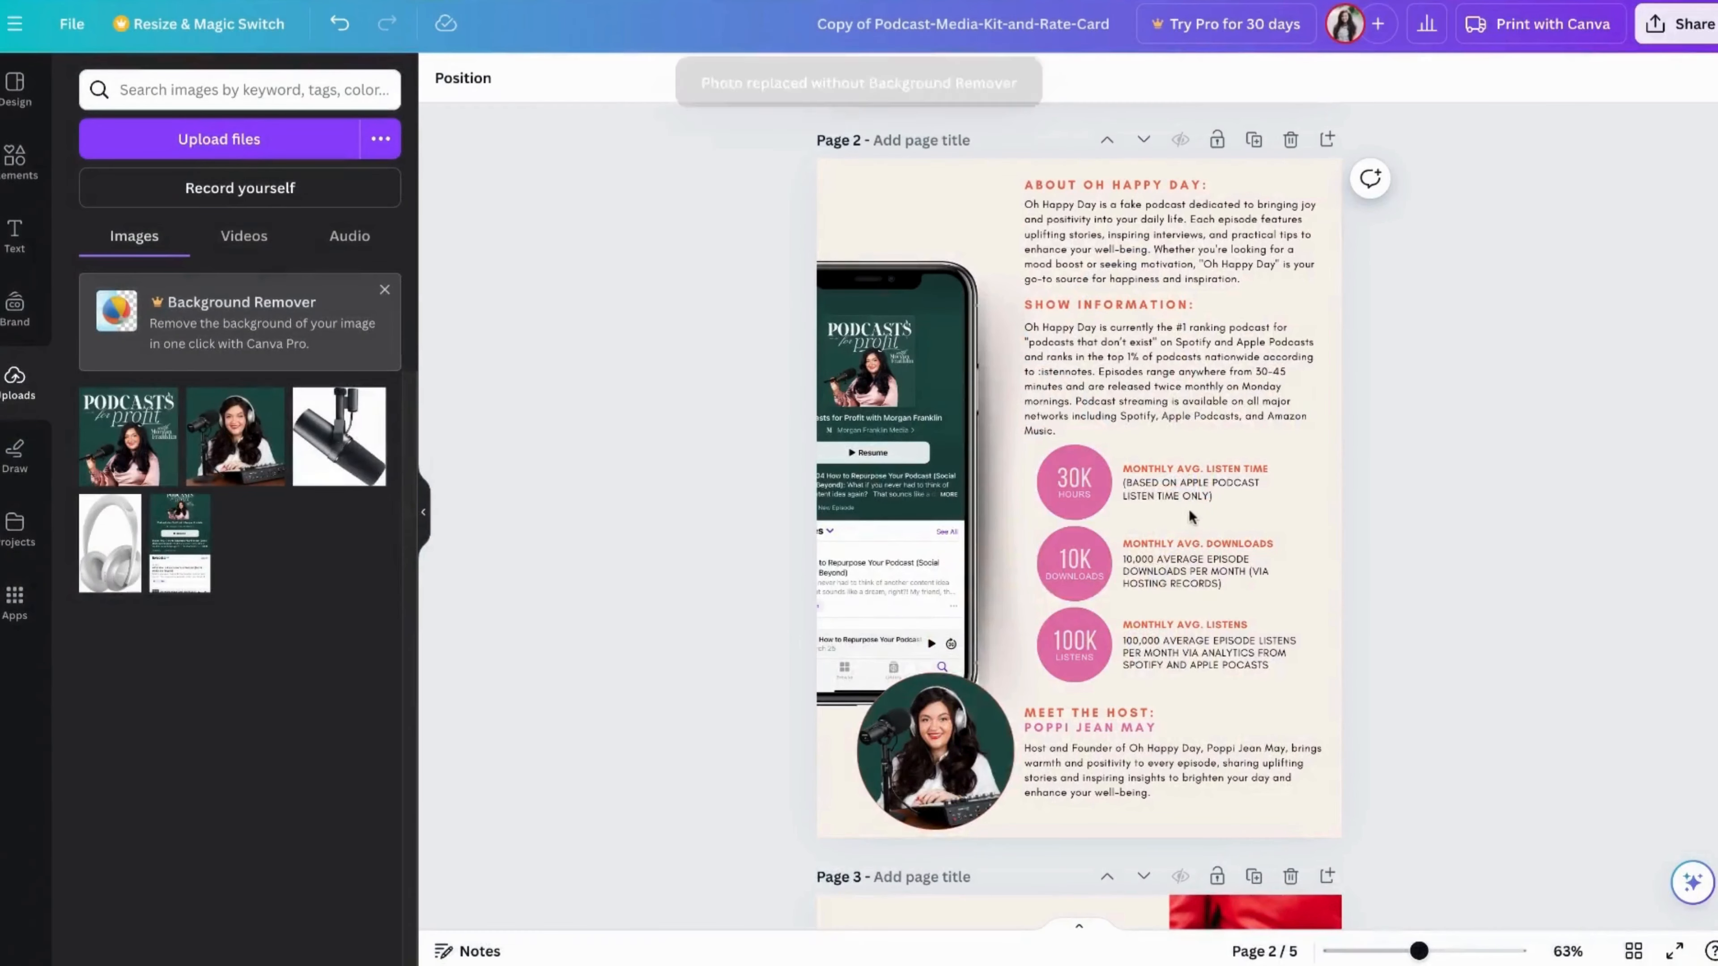
Recolor the 30K, 10K and 100K statistics circles on page 2 with the dark green document color
click(1098, 463)
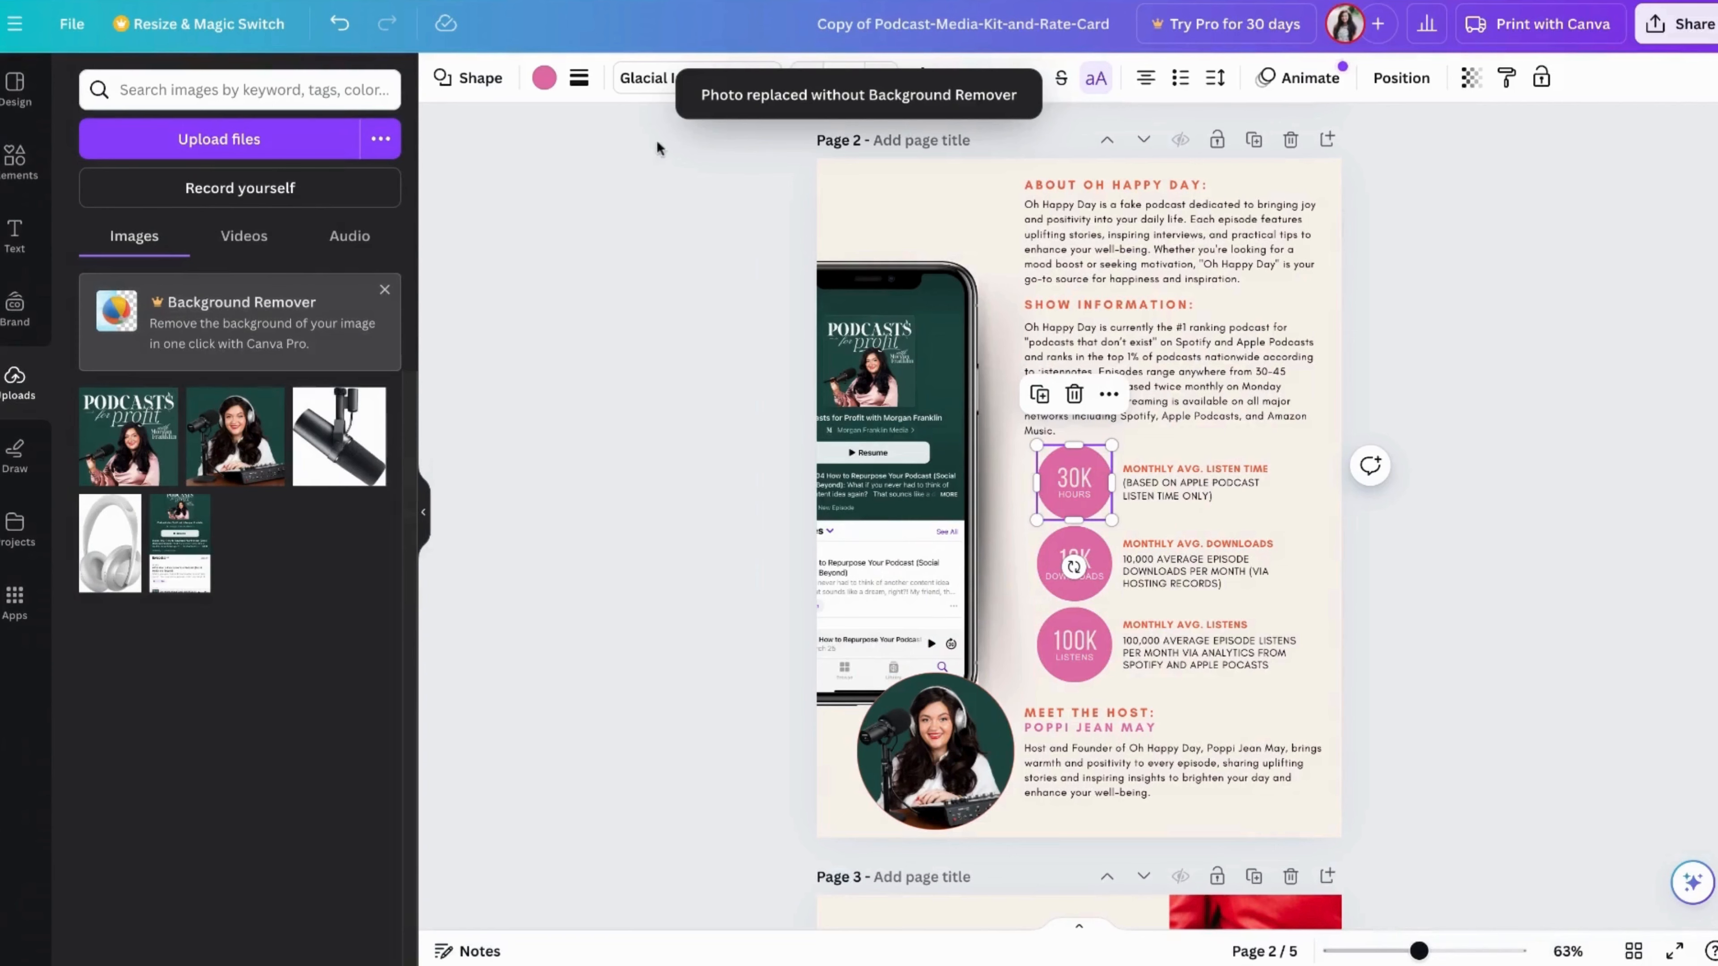
click(543, 88)
click(312, 201)
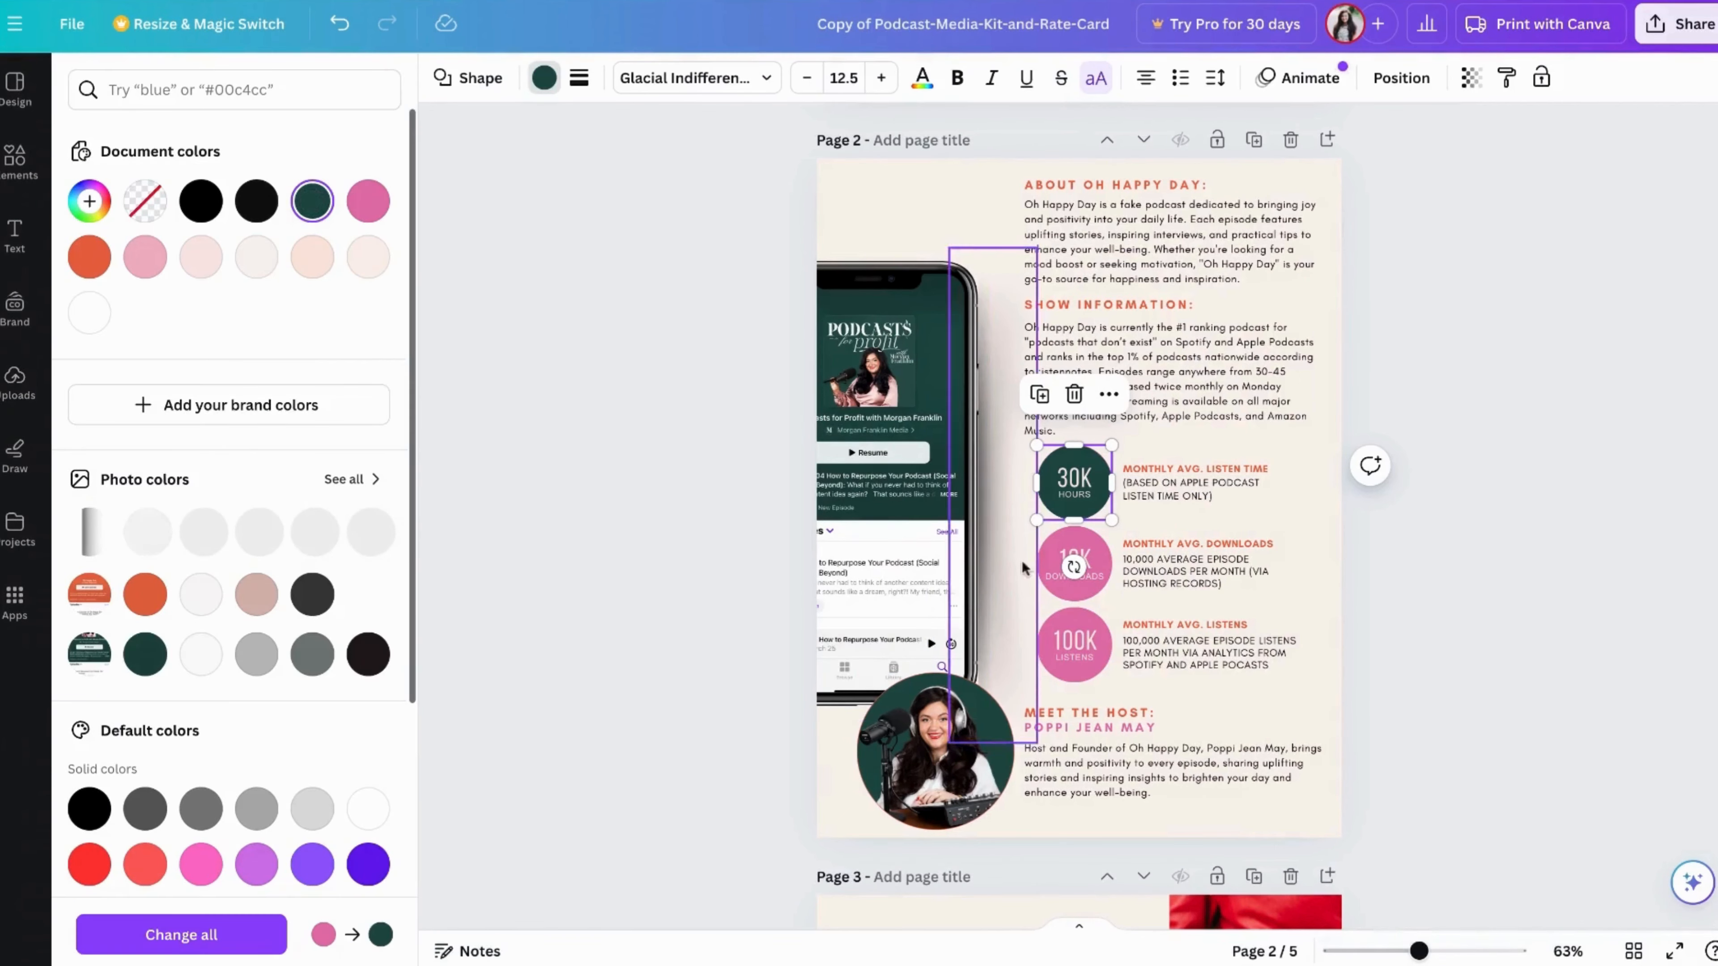
click(1047, 567)
click(256, 200)
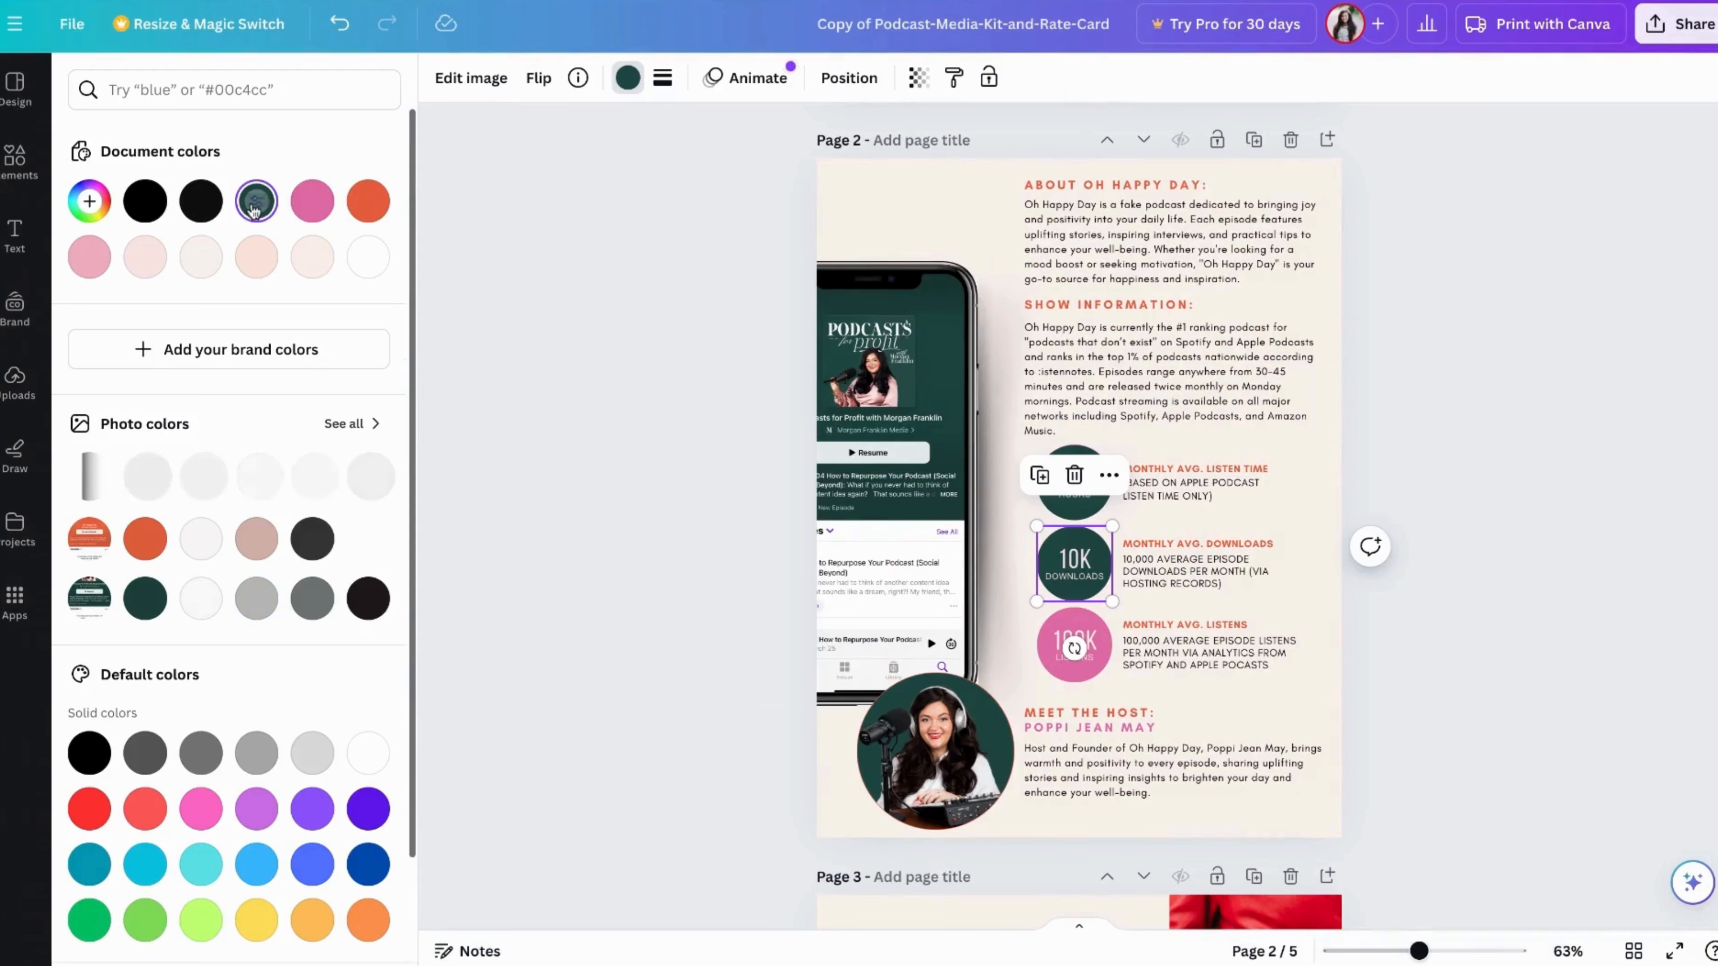
click(1051, 619)
click(256, 201)
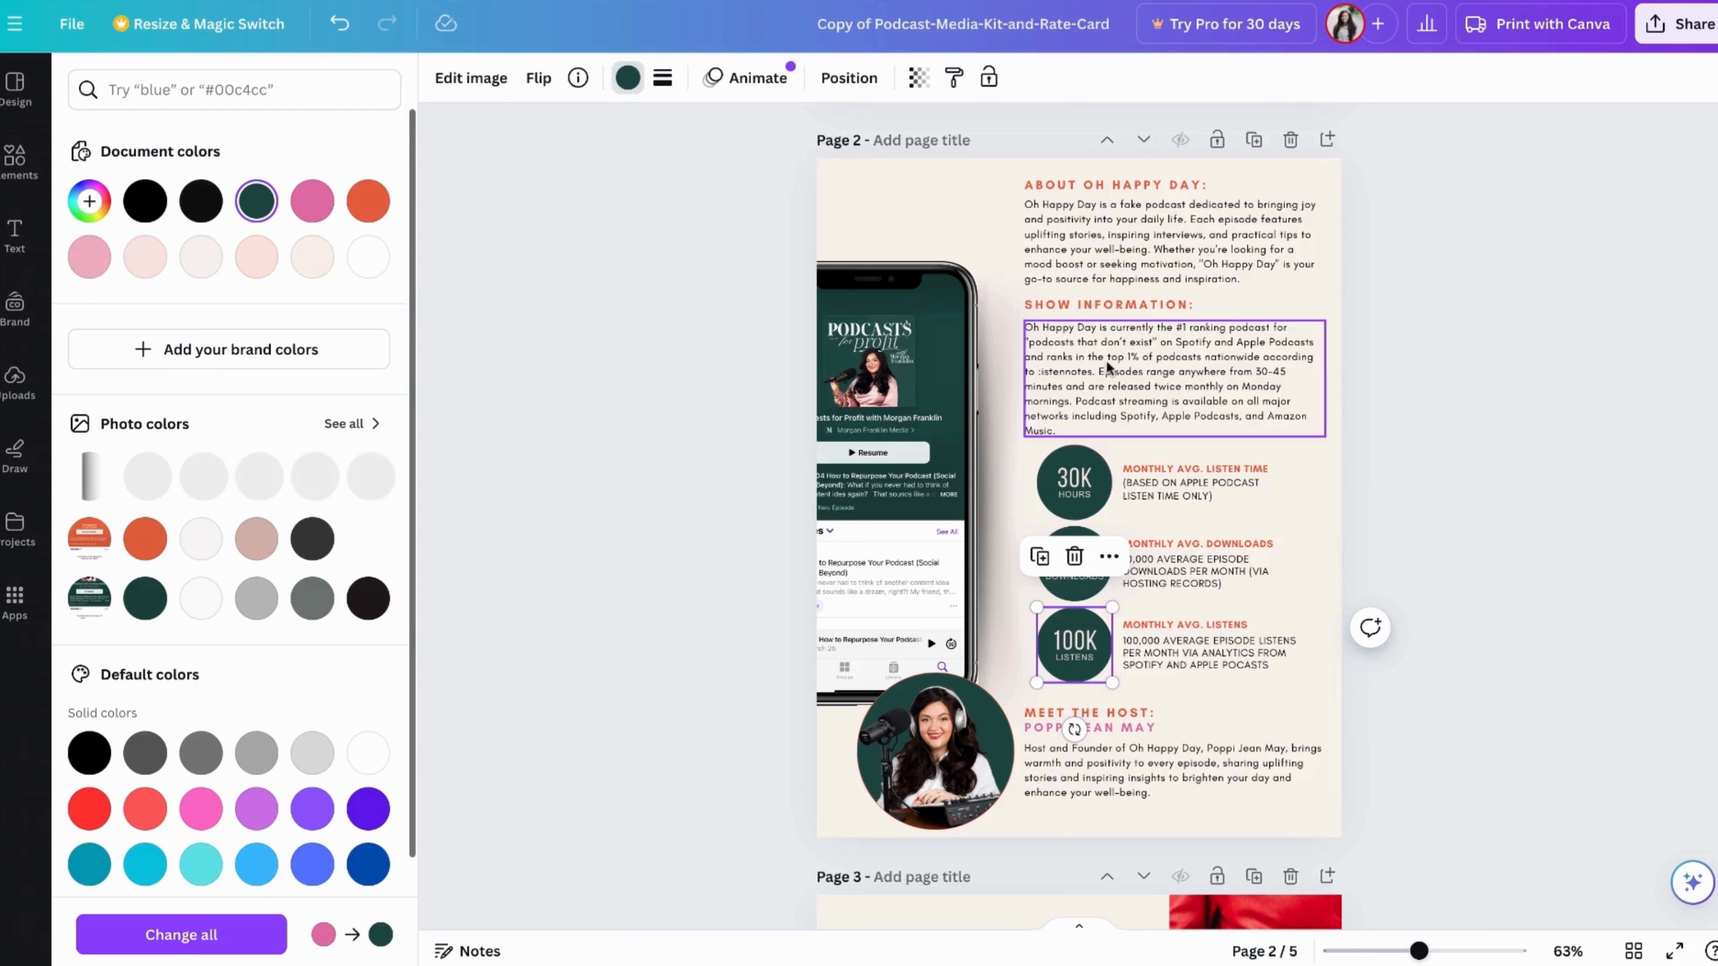
click(1409, 494)
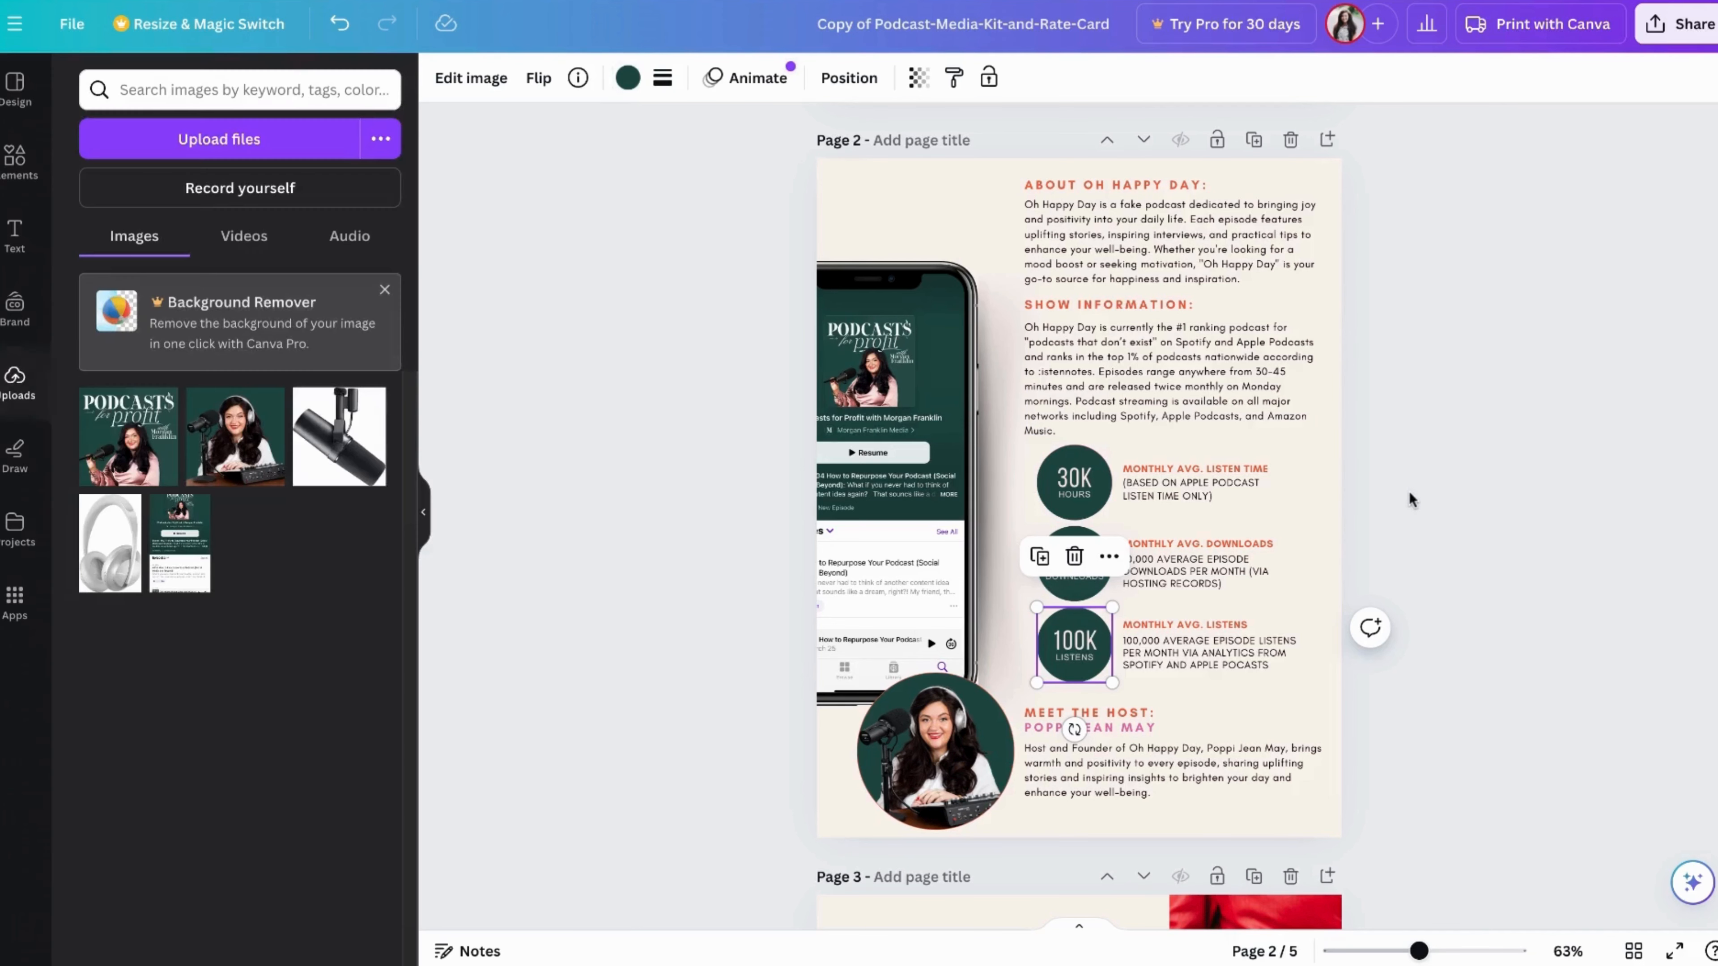
click(1410, 492)
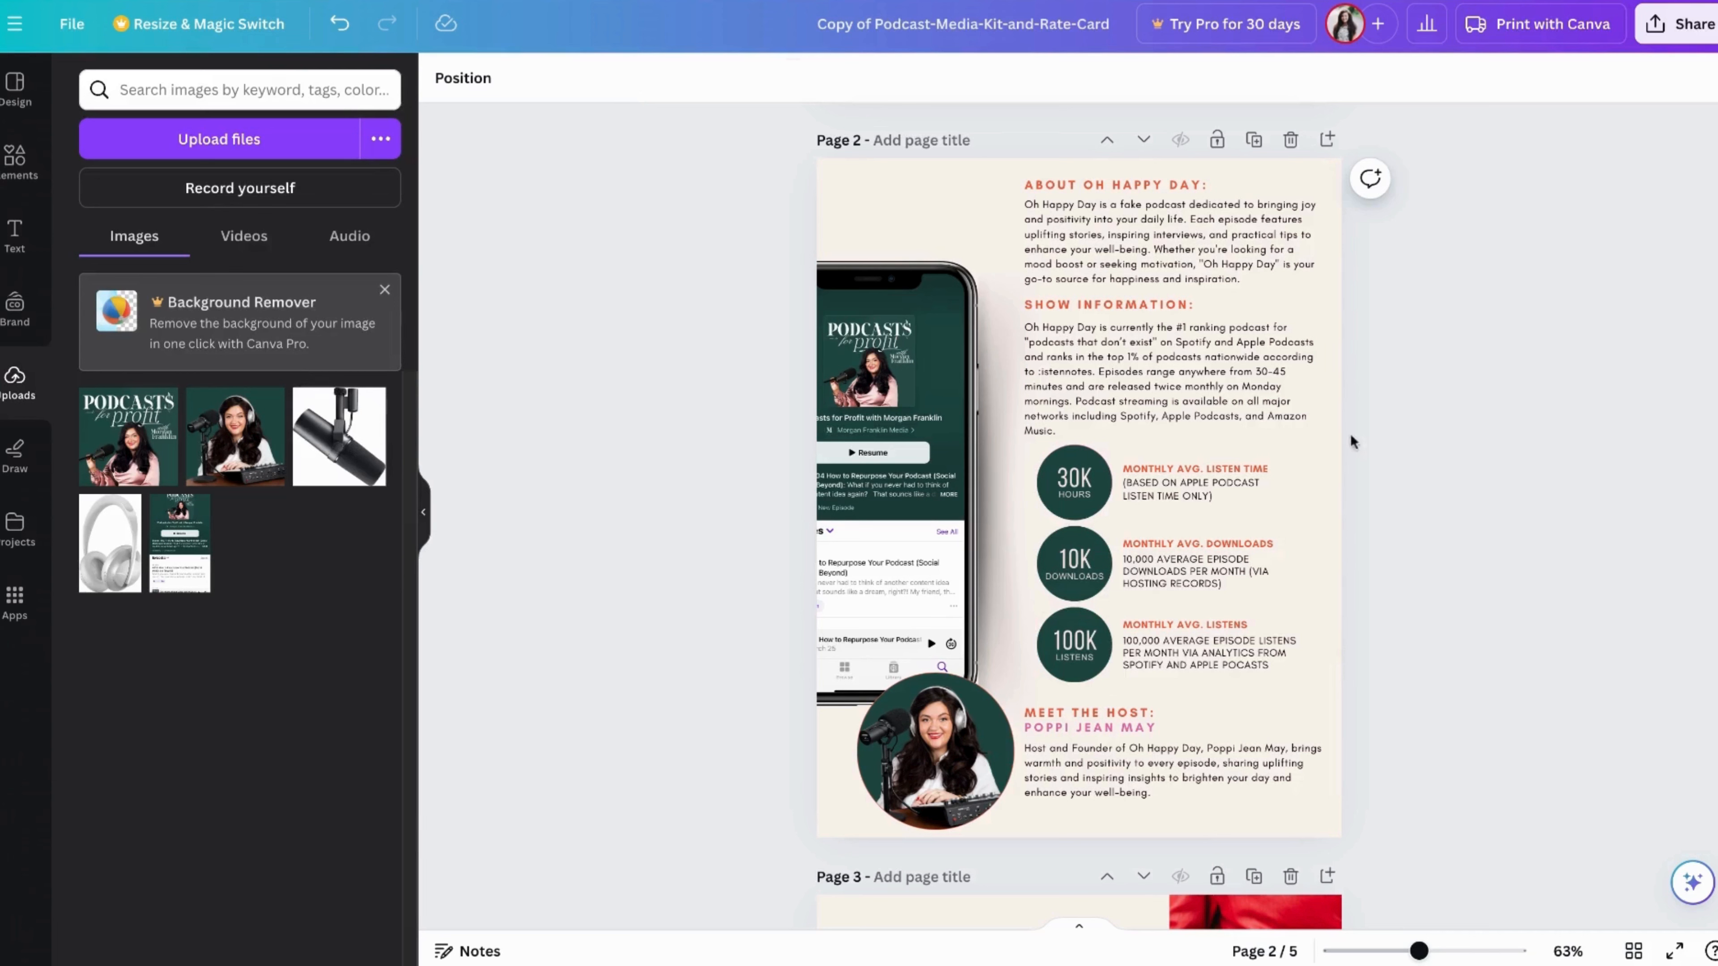
Review pages 2 to 5, including the host section, target audience, partnership pricing, partner logos, social stats and contact section
drag(1379, 458, 1383, 634)
scroll(1371, 572, down, 3)
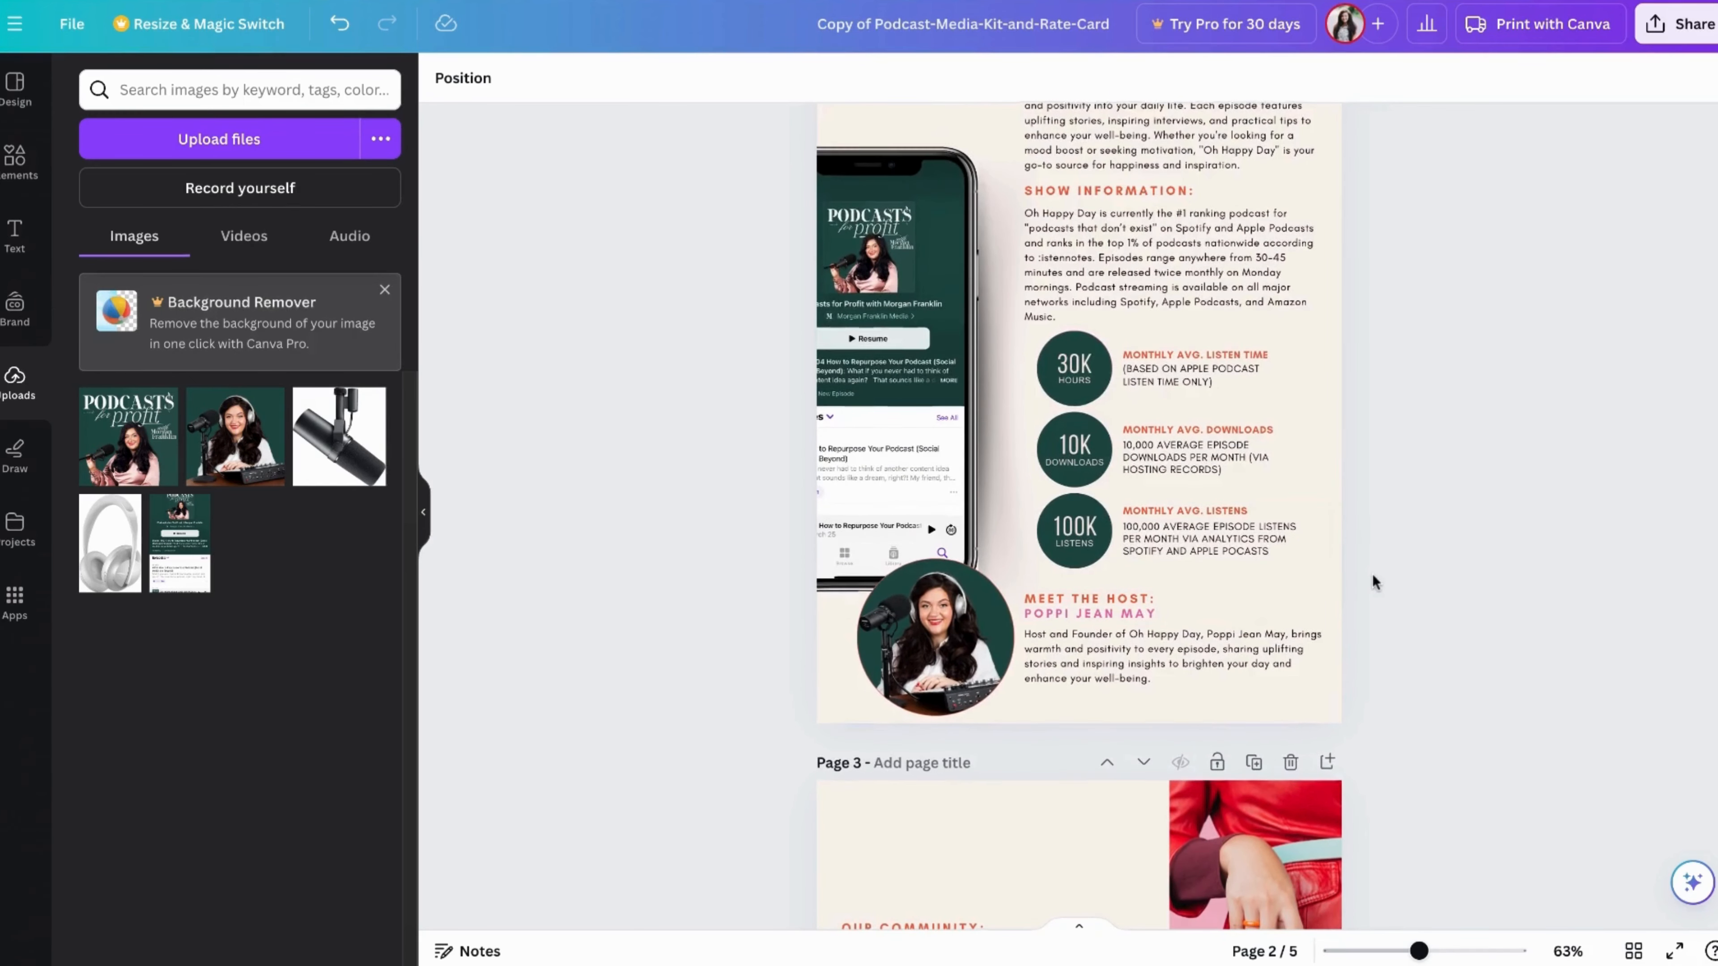
scroll(1372, 573, down, 2)
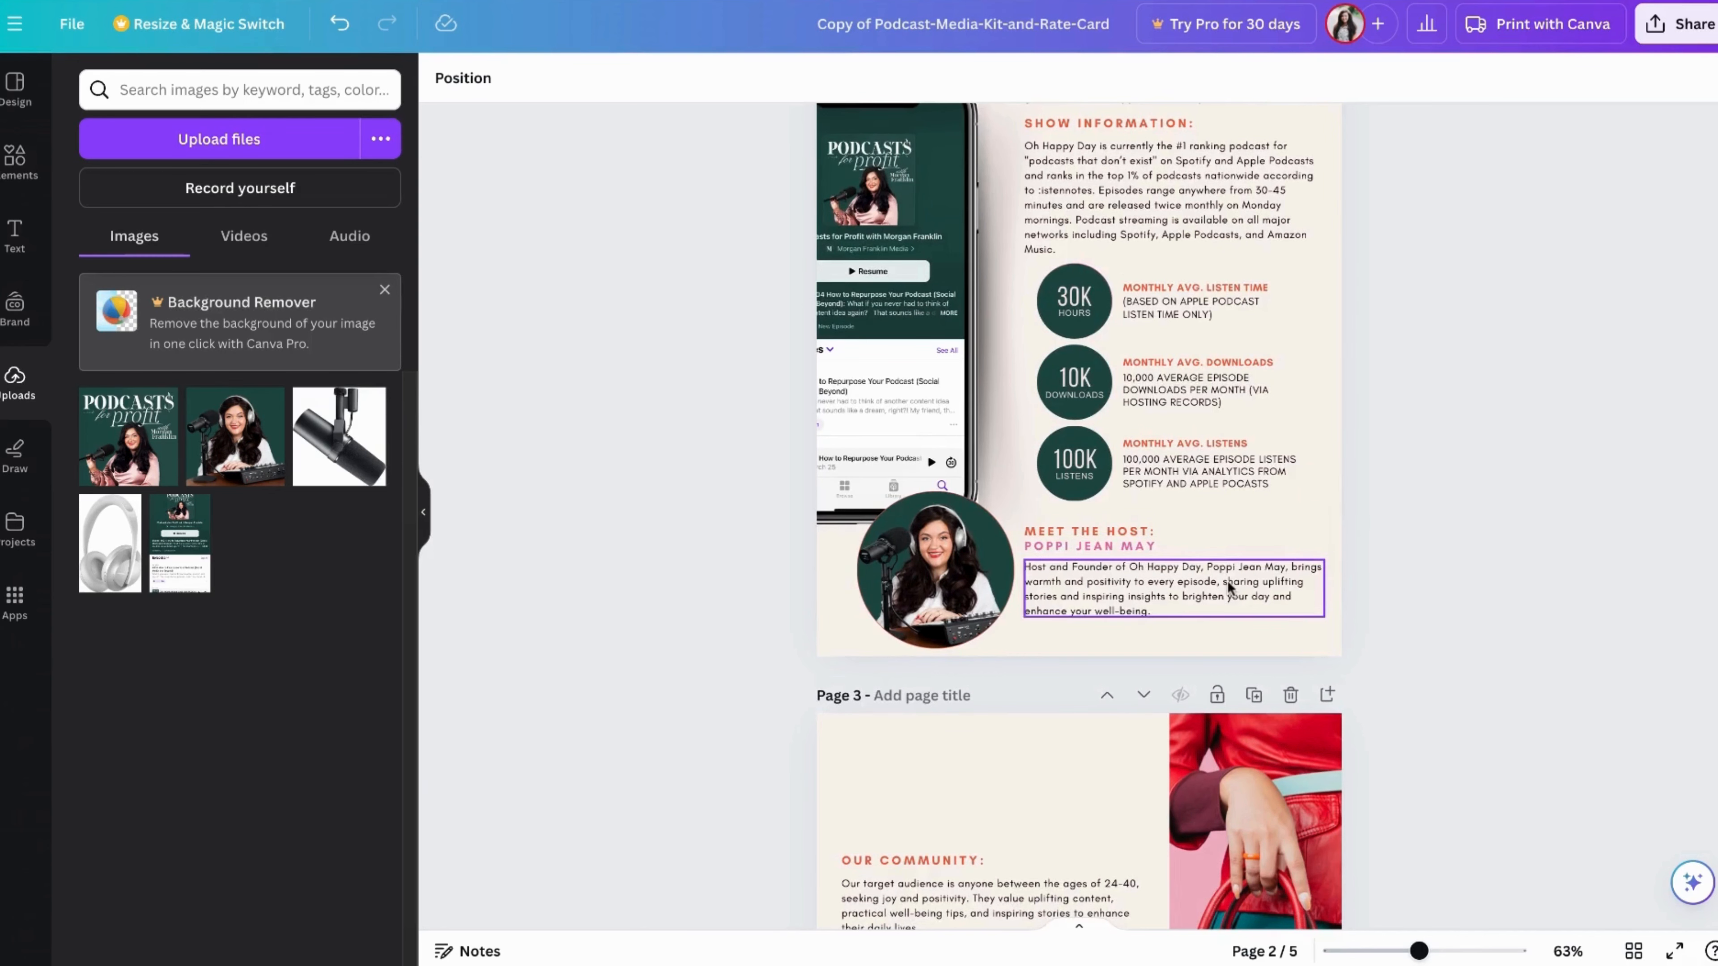
scroll(1227, 580, down, 5)
scroll(1227, 609, down, 6)
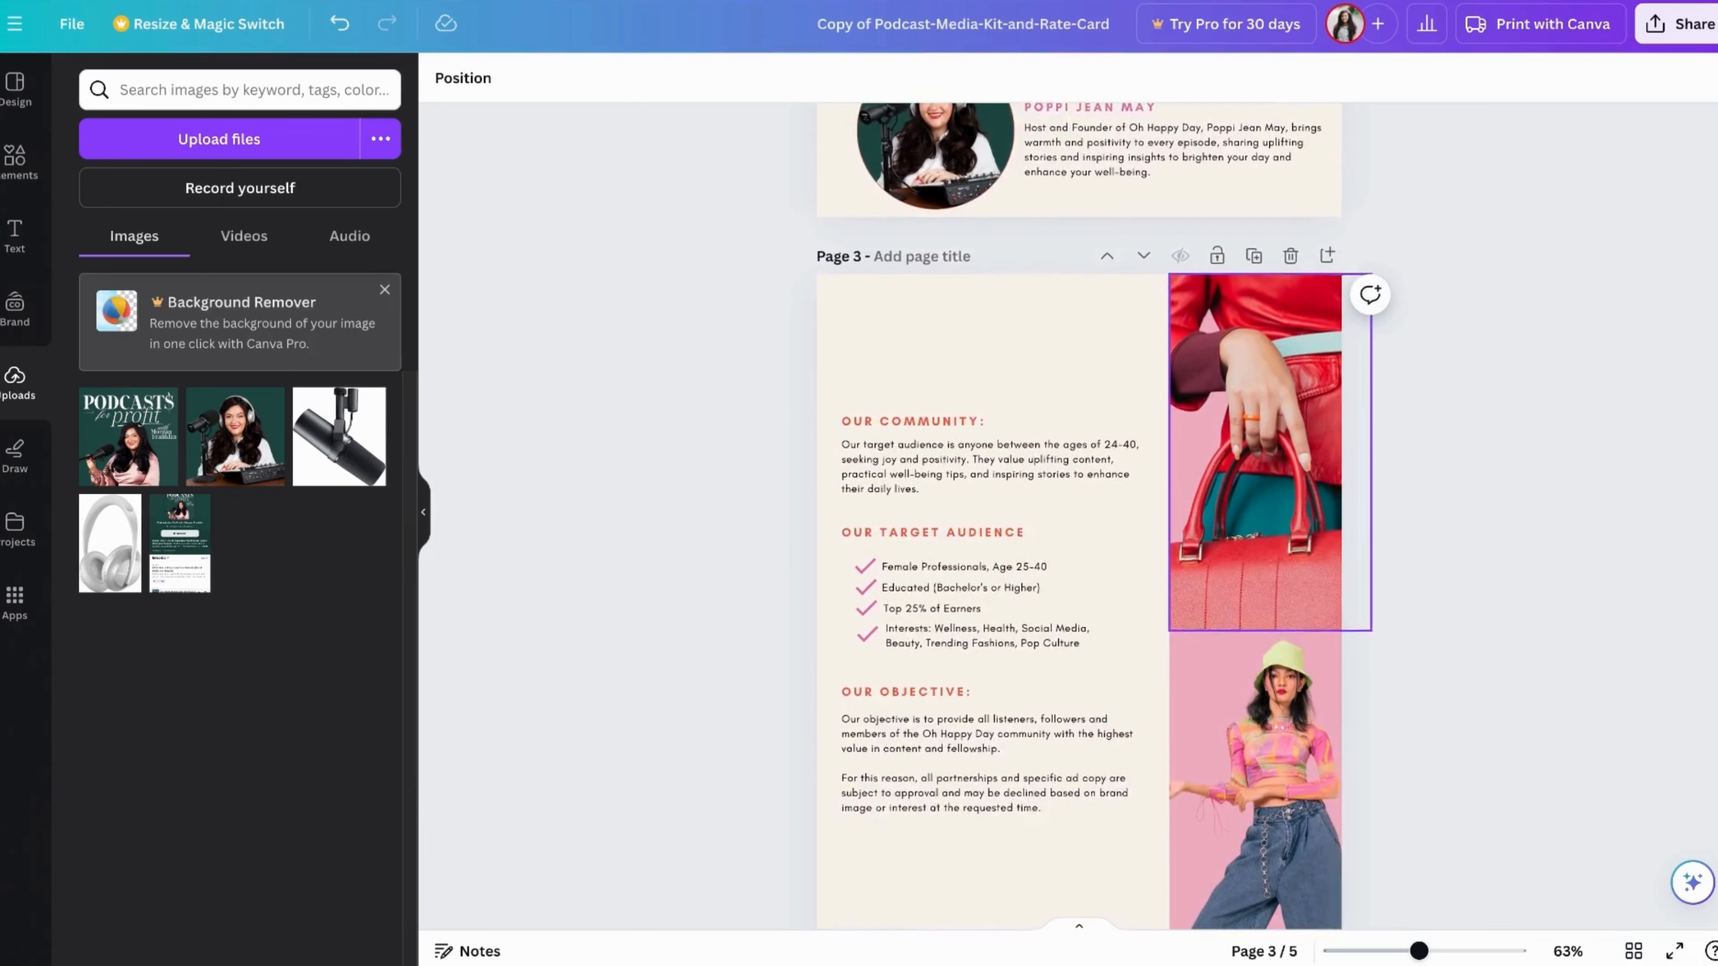
scroll(774, 602, down, 2)
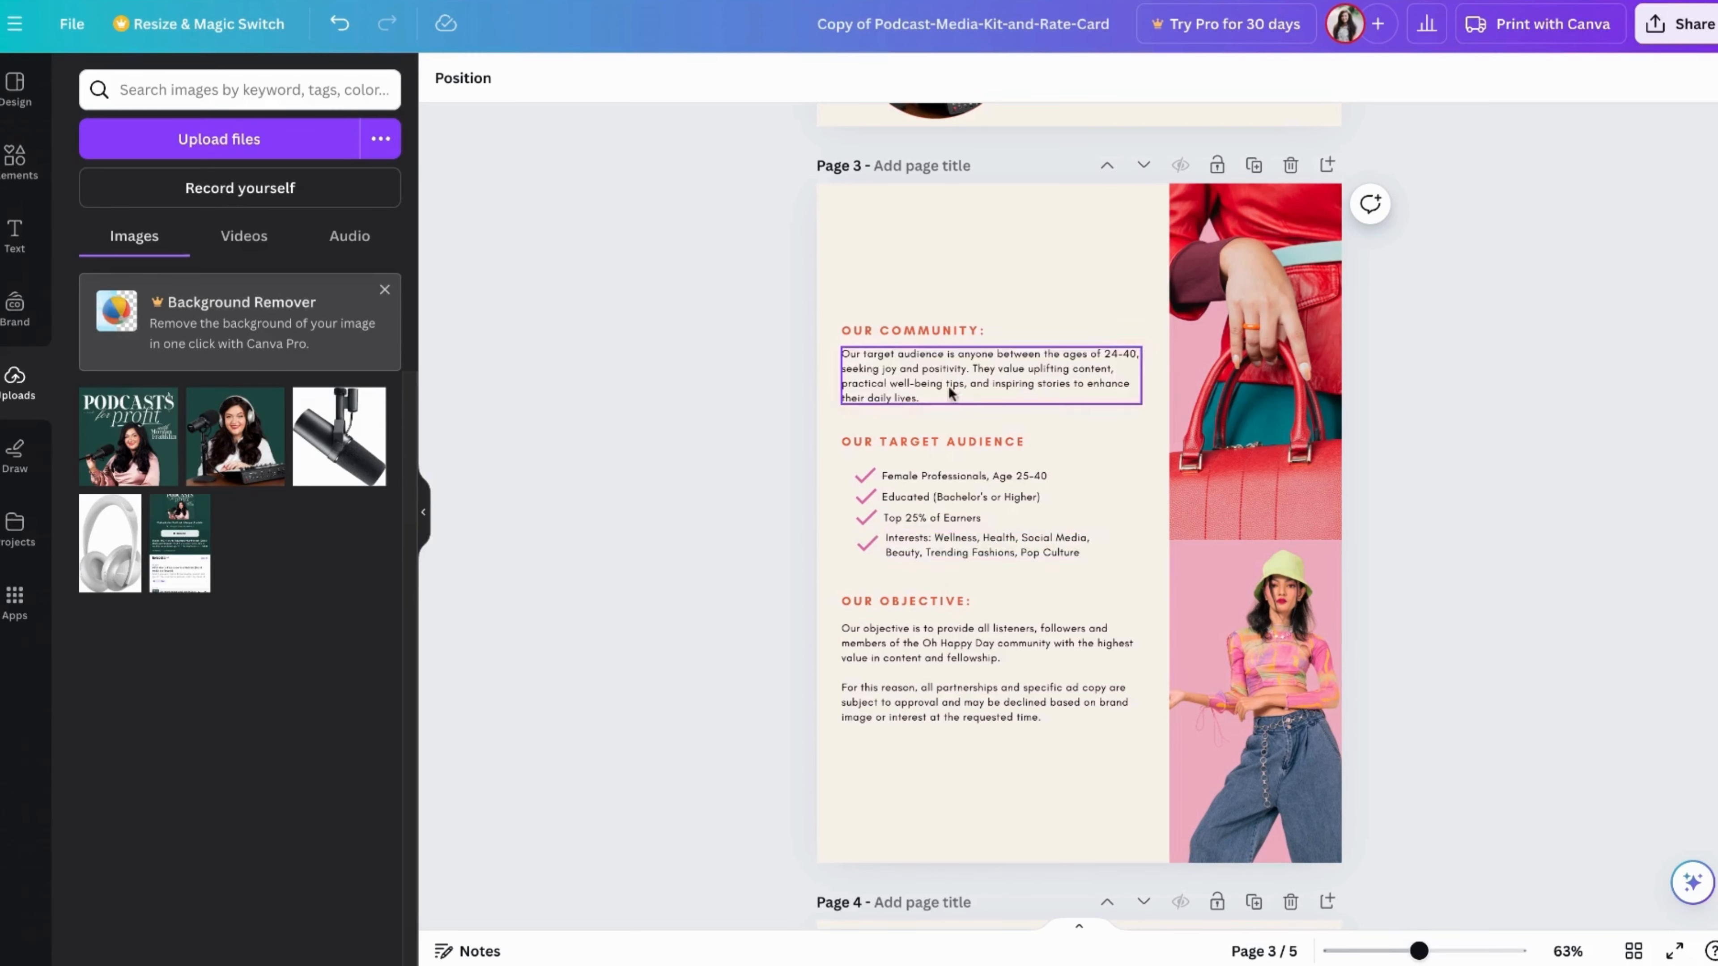
scroll(946, 553, down, 2)
scroll(946, 553, down, 6)
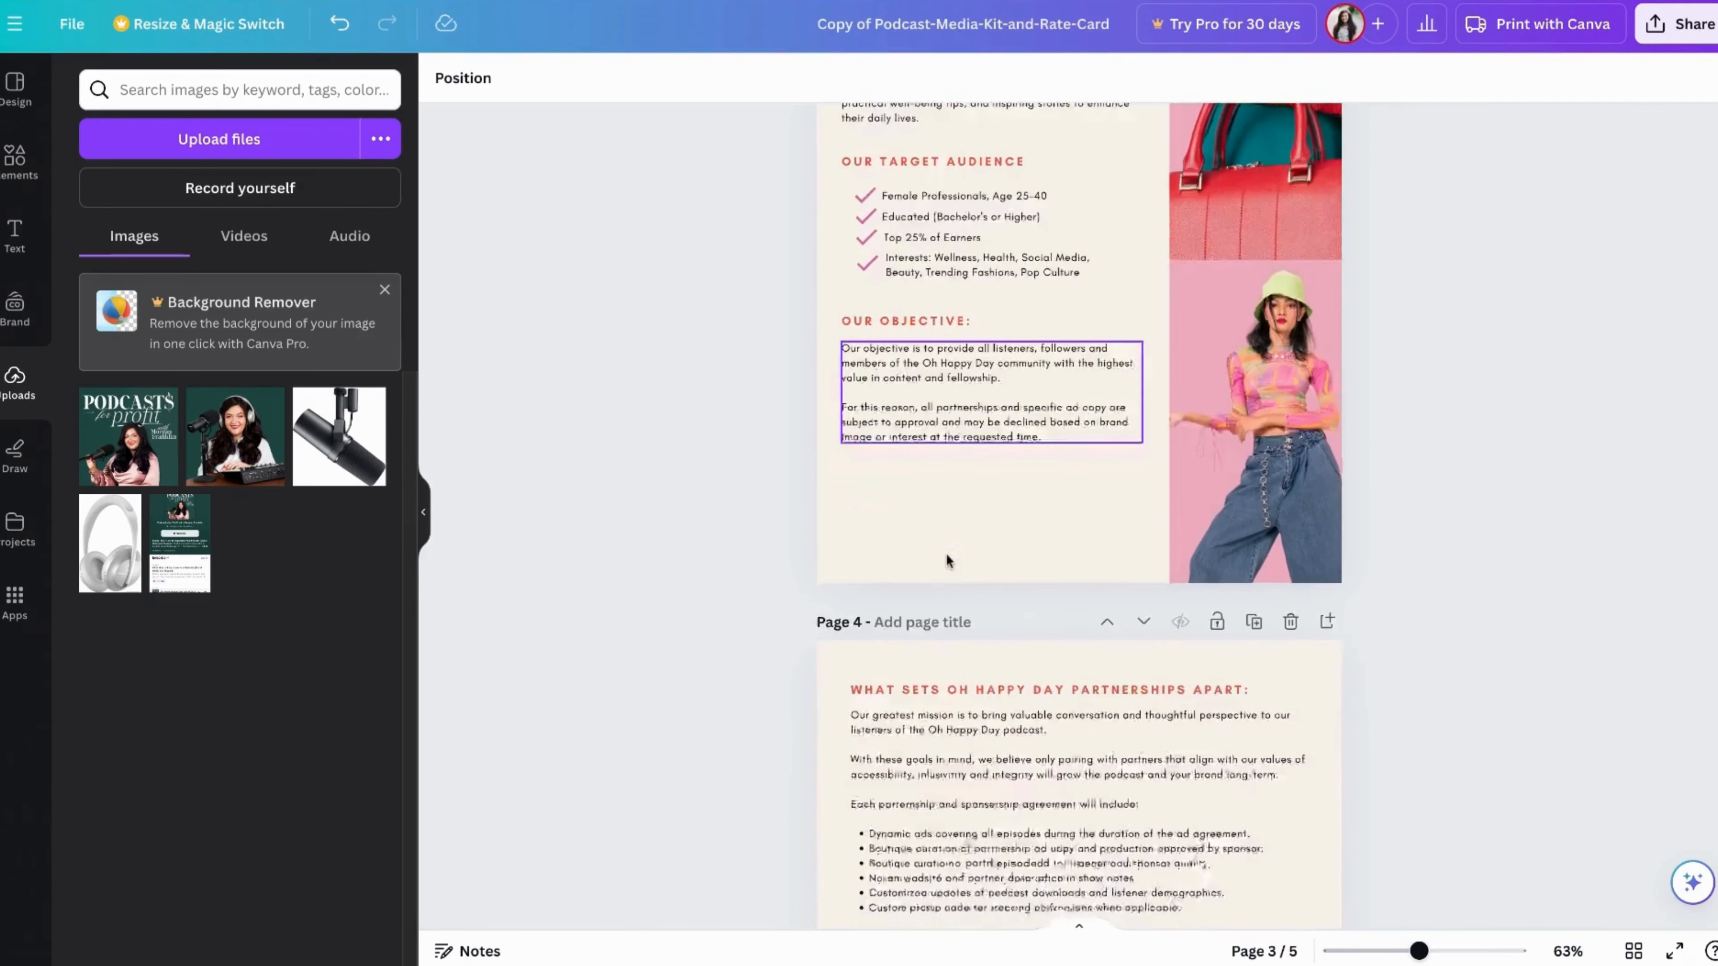
scroll(1001, 541, down, 1)
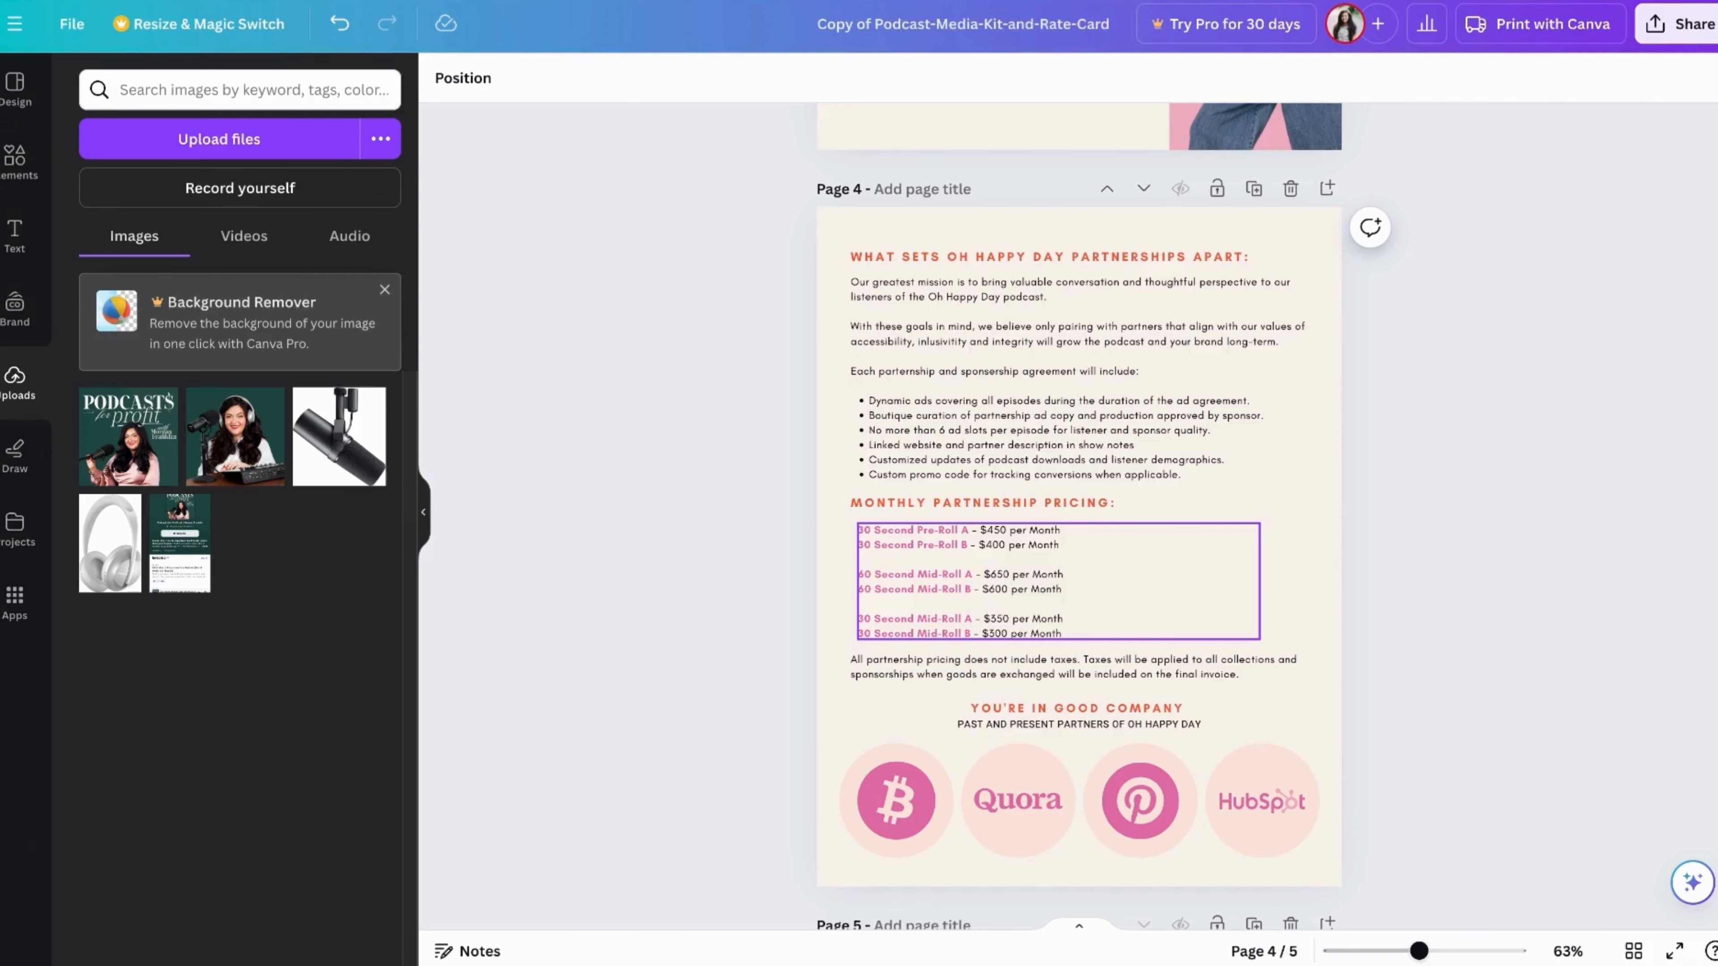
scroll(1160, 508, down, 3)
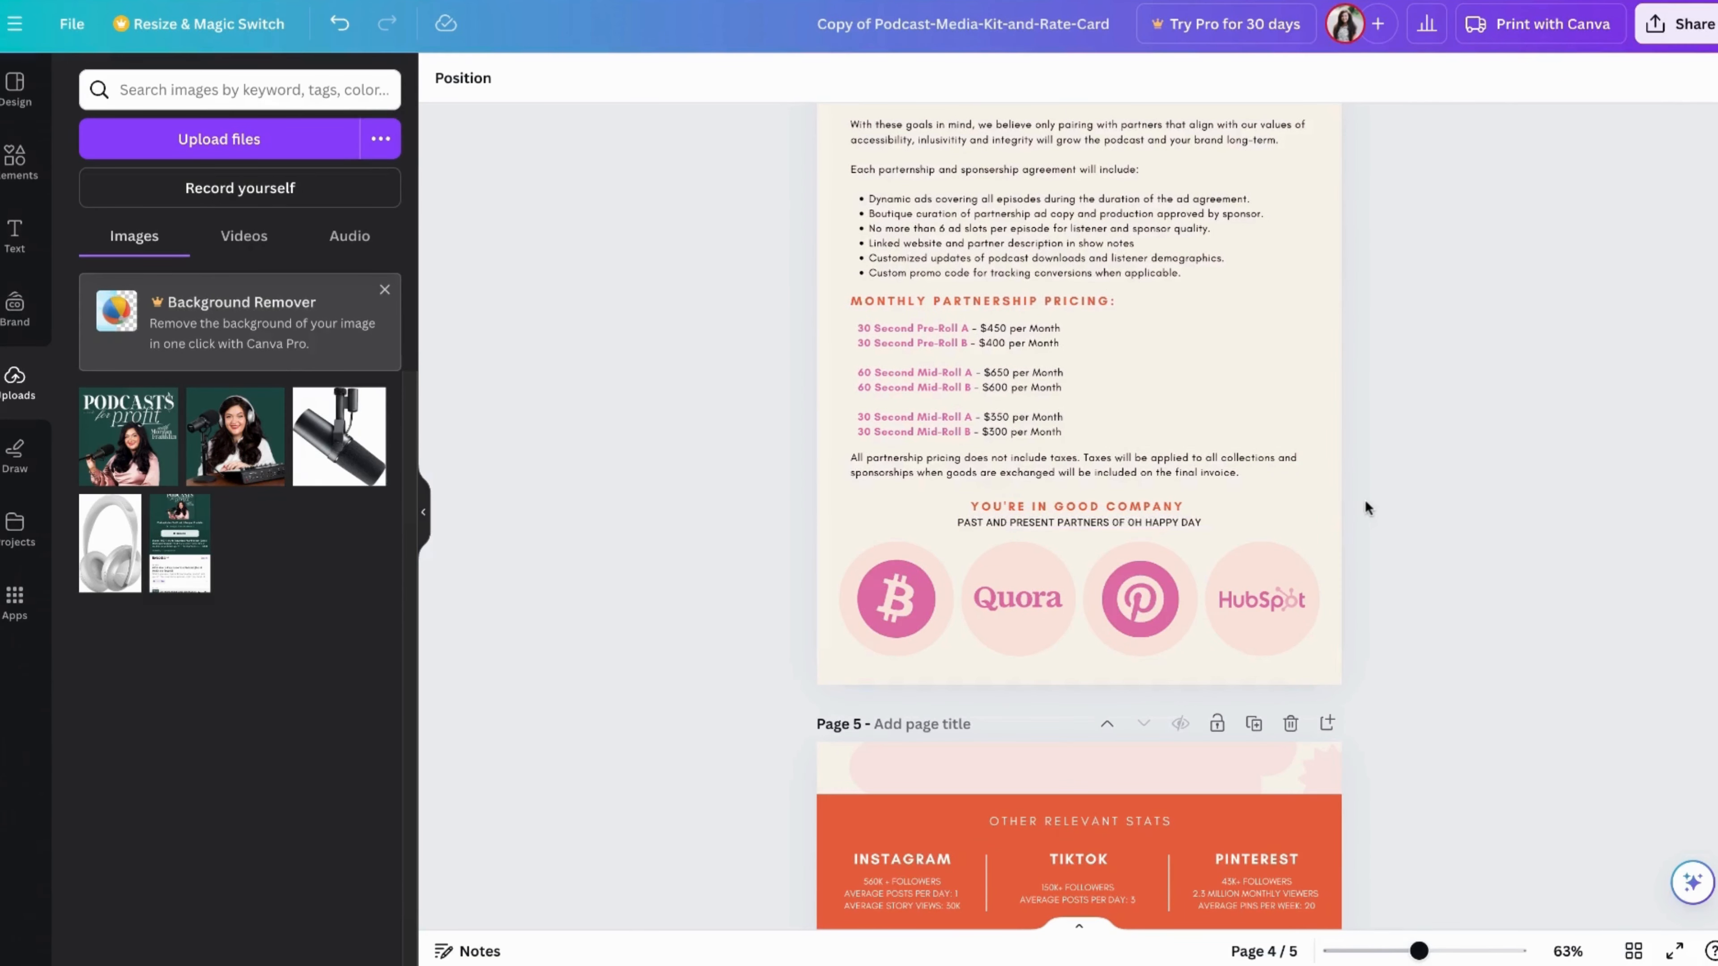
scroll(1365, 505, down, 1)
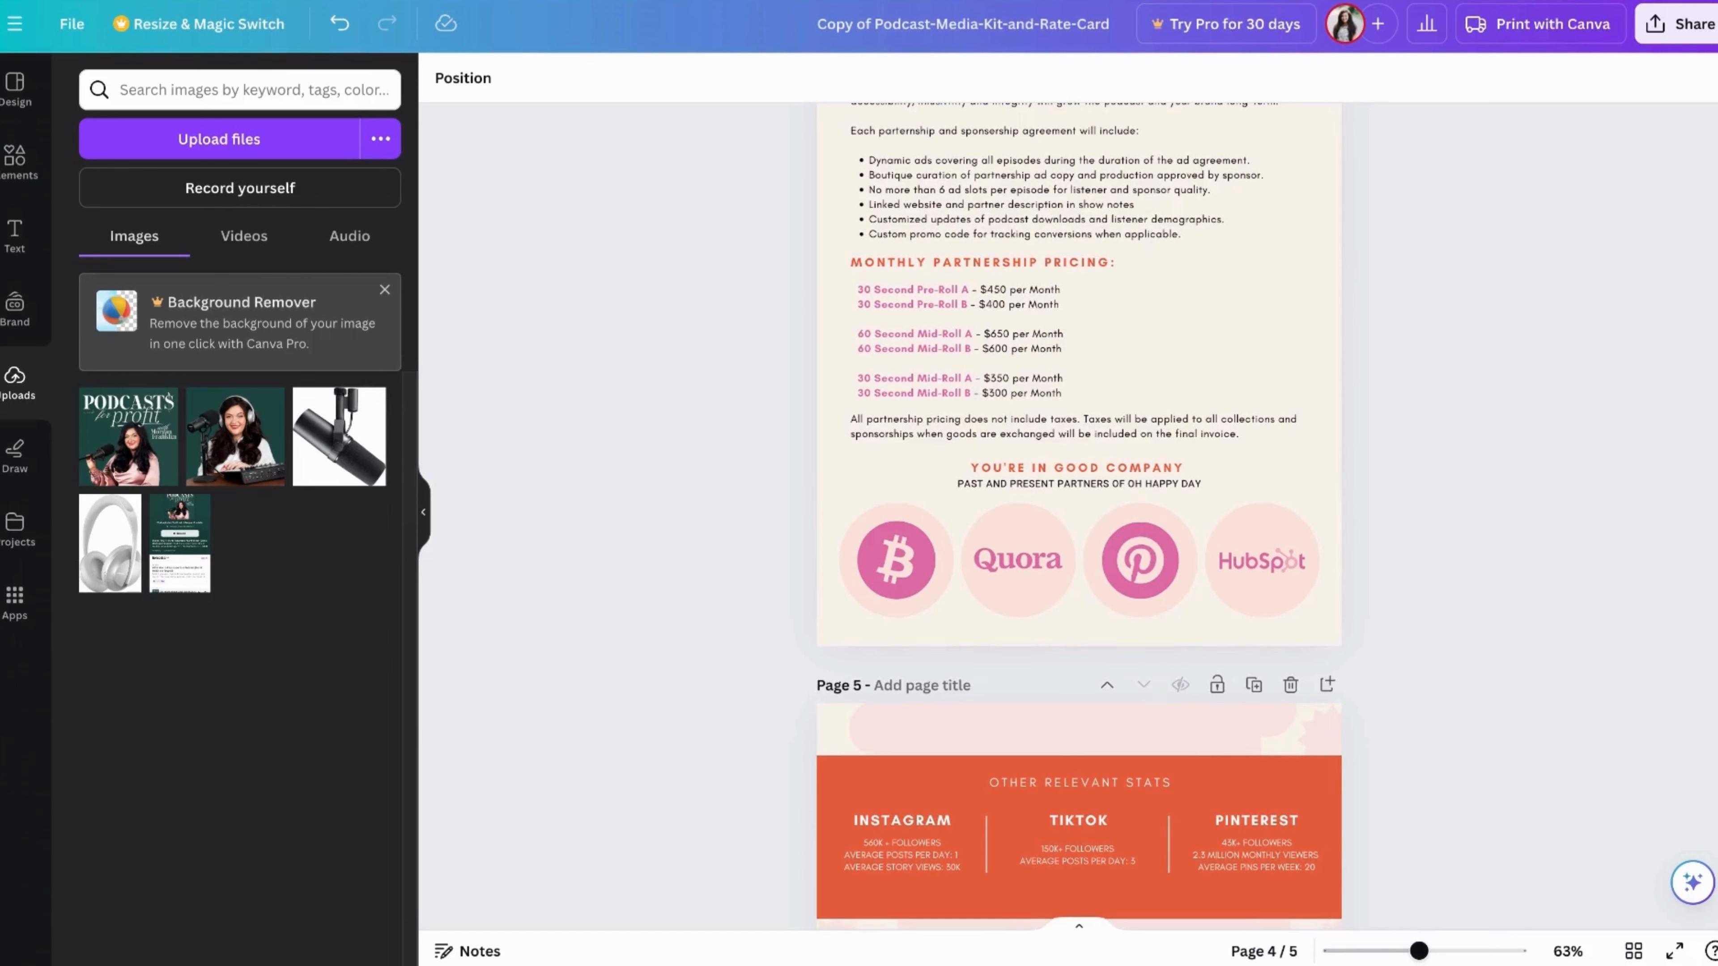
scroll(1405, 463, down, 1)
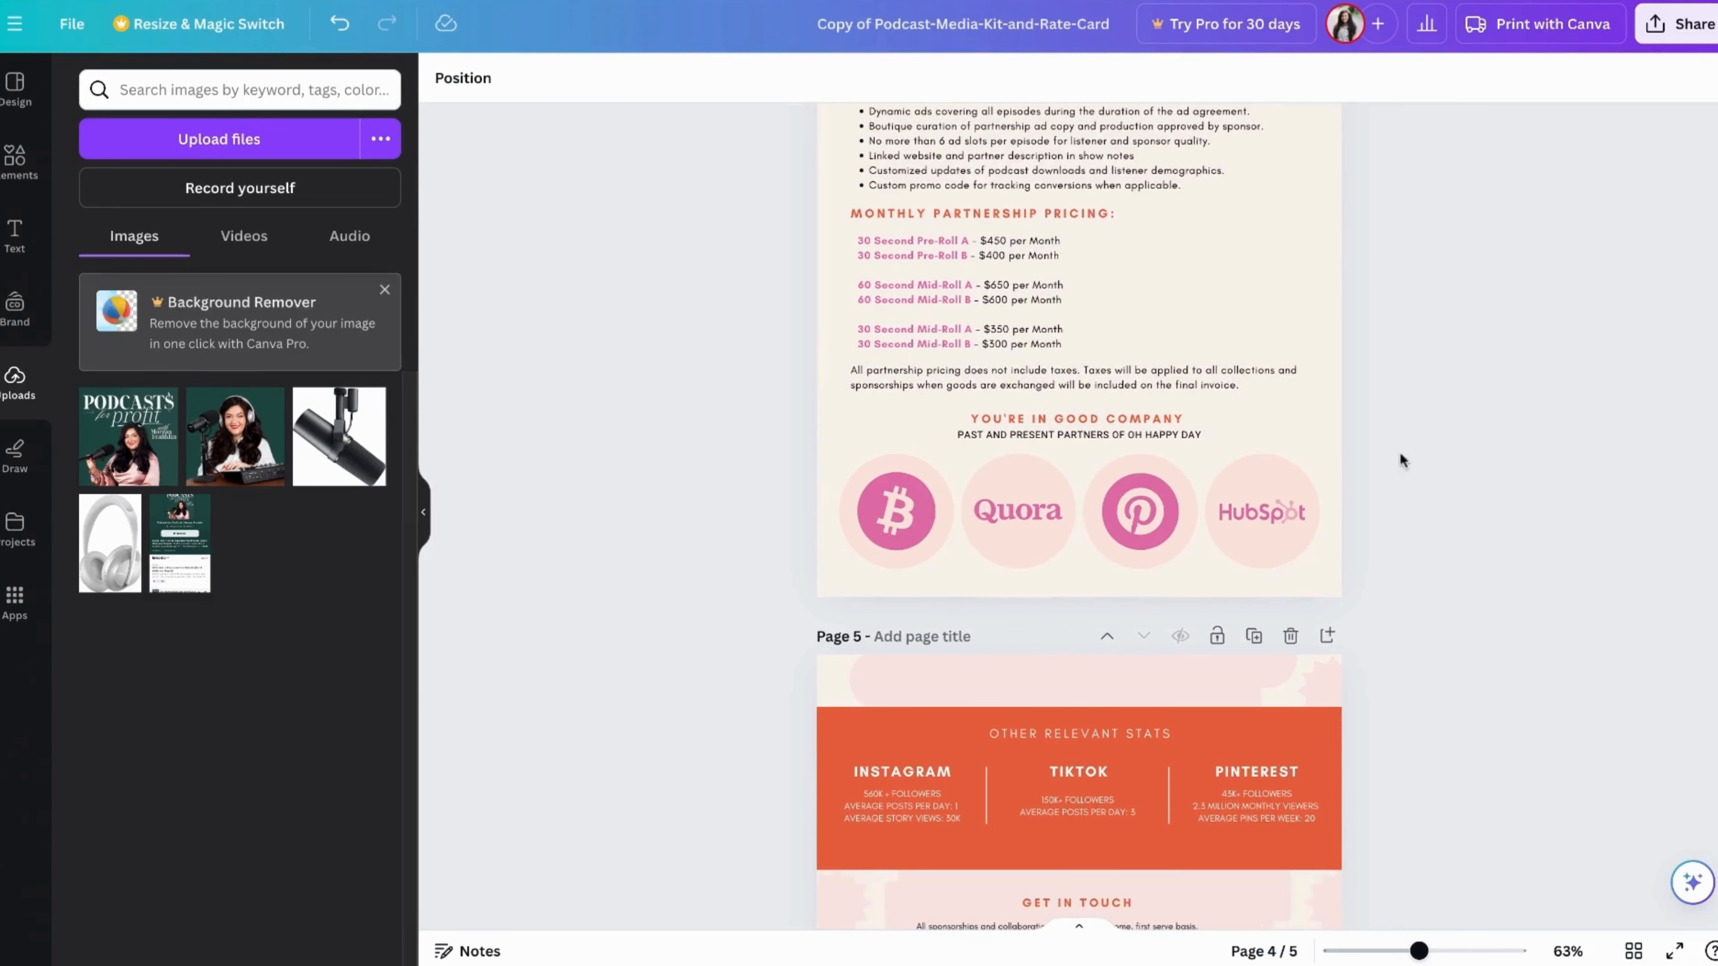
scroll(1301, 504, down, 3)
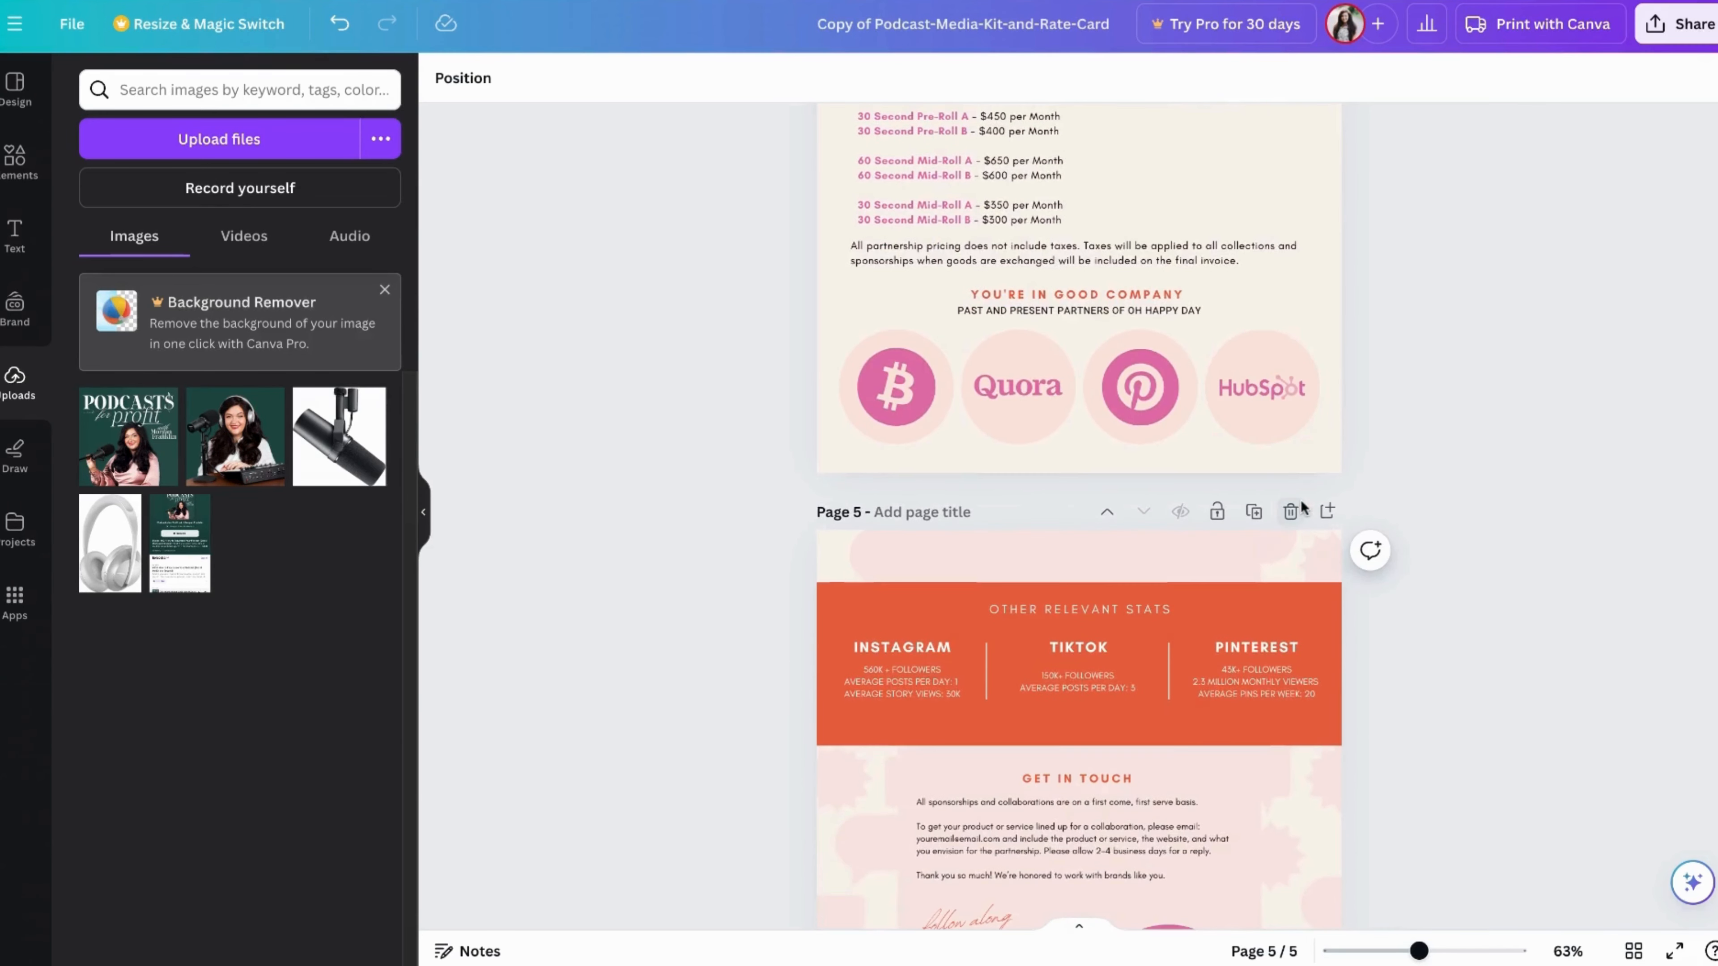
scroll(1079, 514, down, 7)
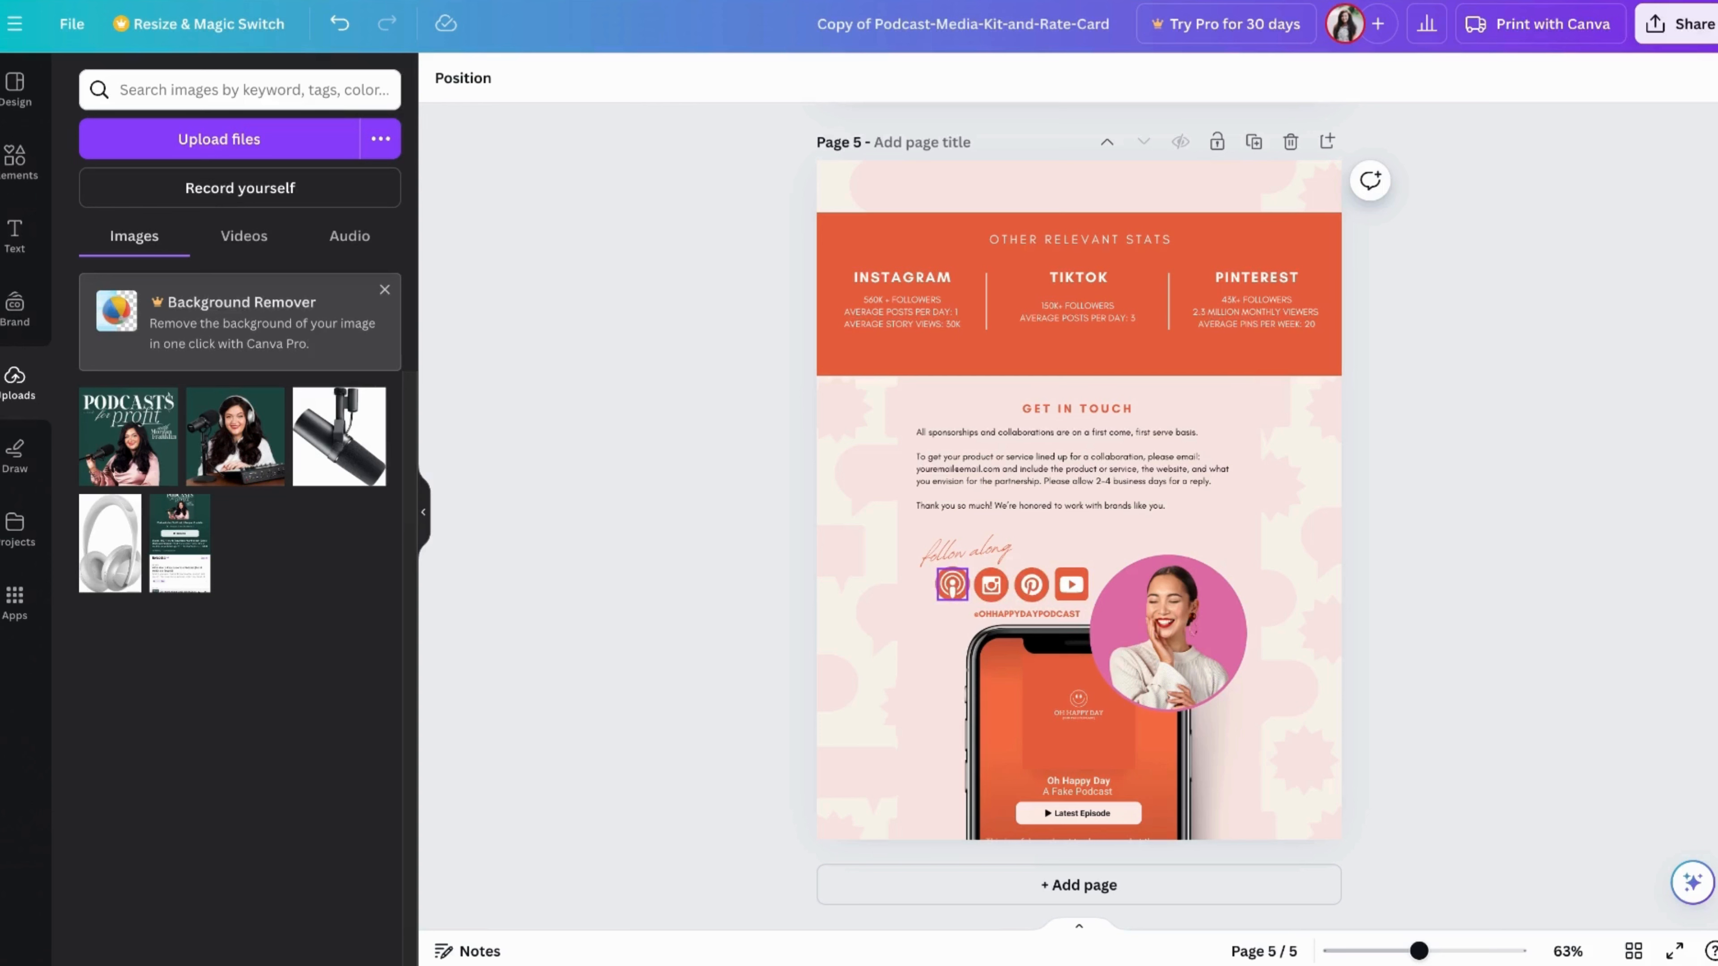
Open the link entry for the podcast icon under "Follow along" on page 5, and close it without adding a link
click(951, 584)
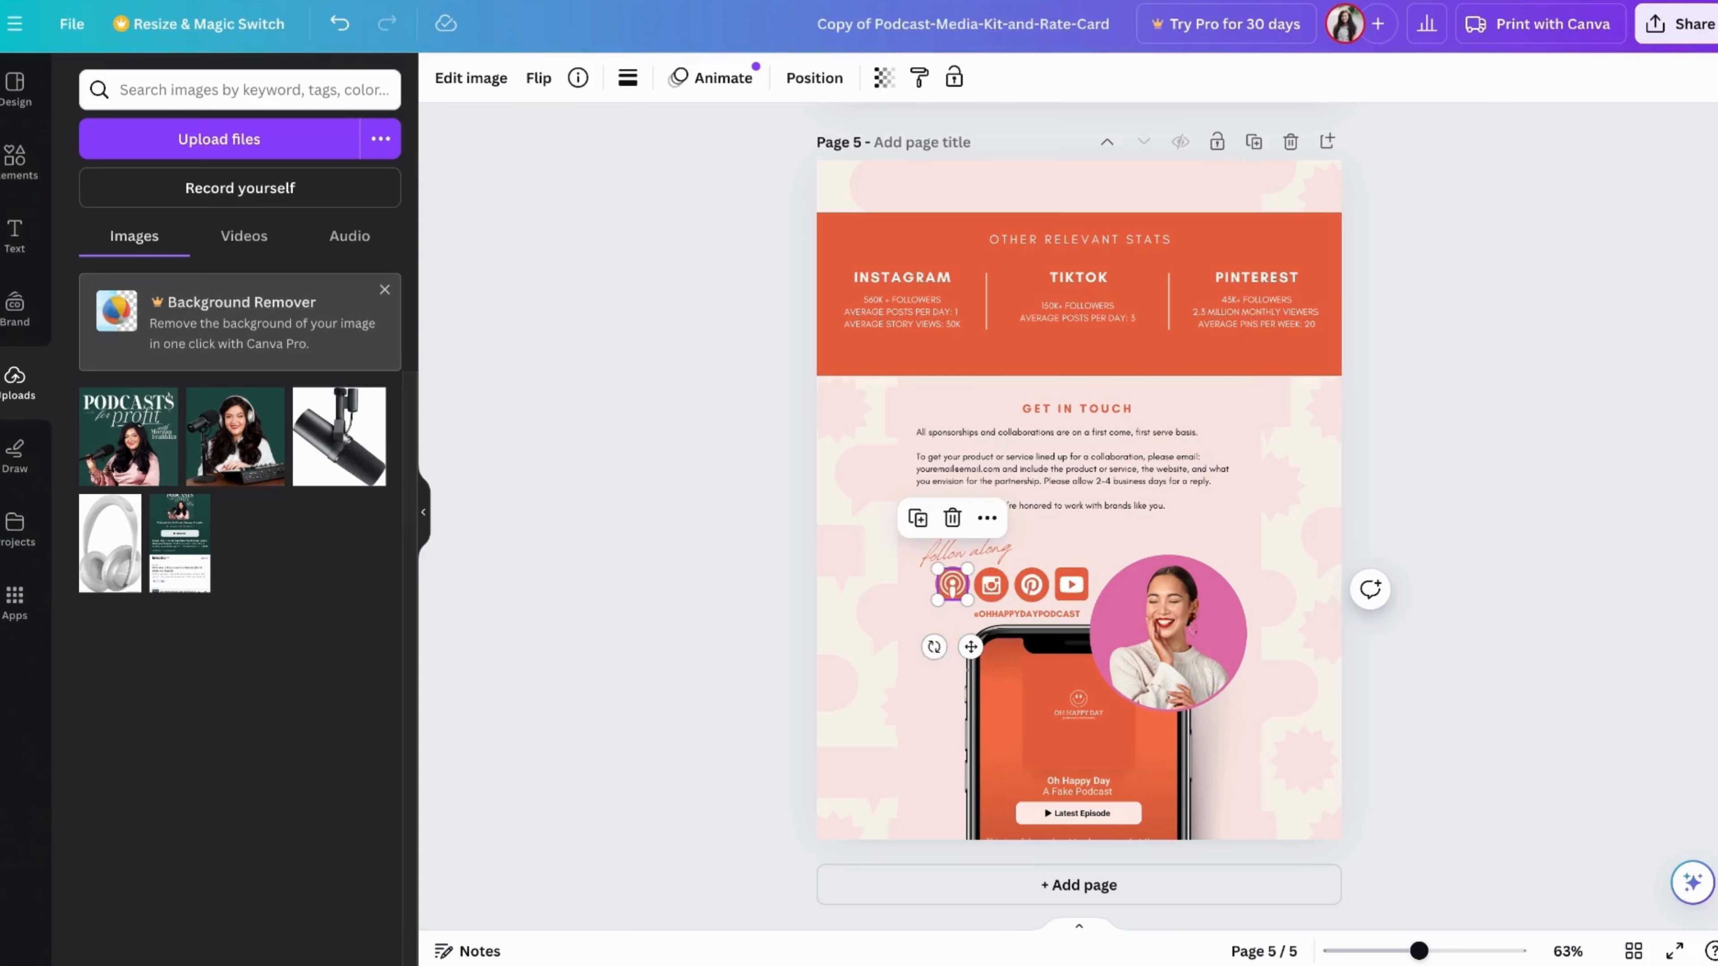
click(987, 520)
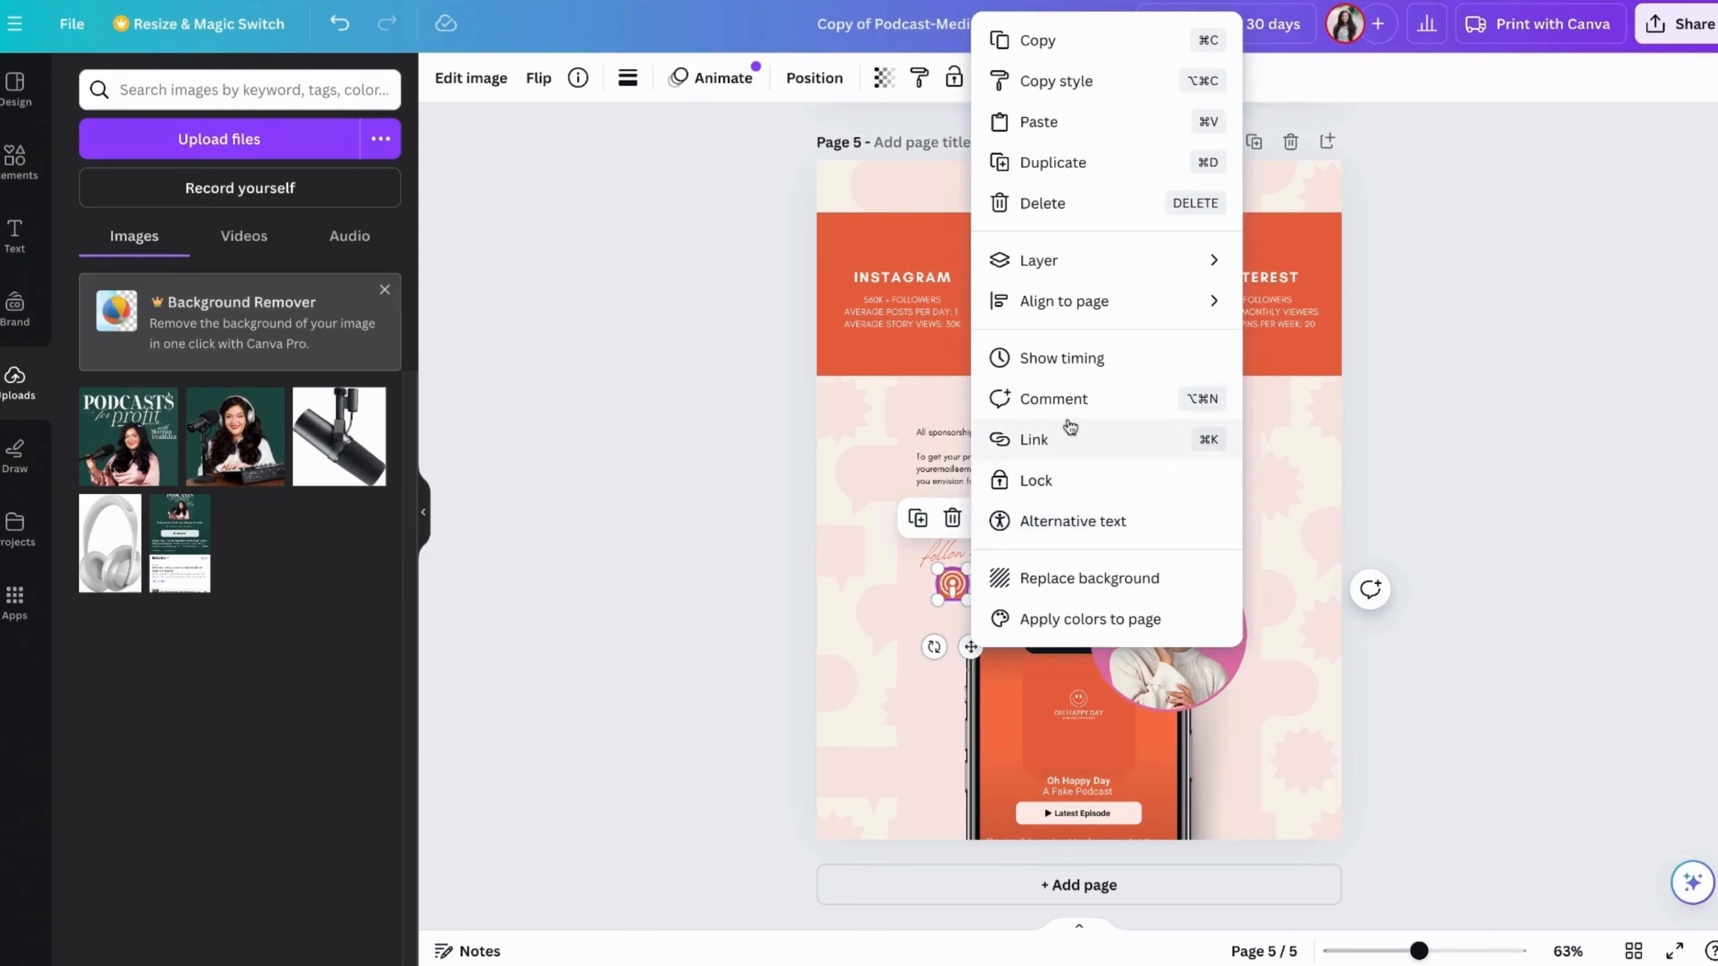
click(1067, 441)
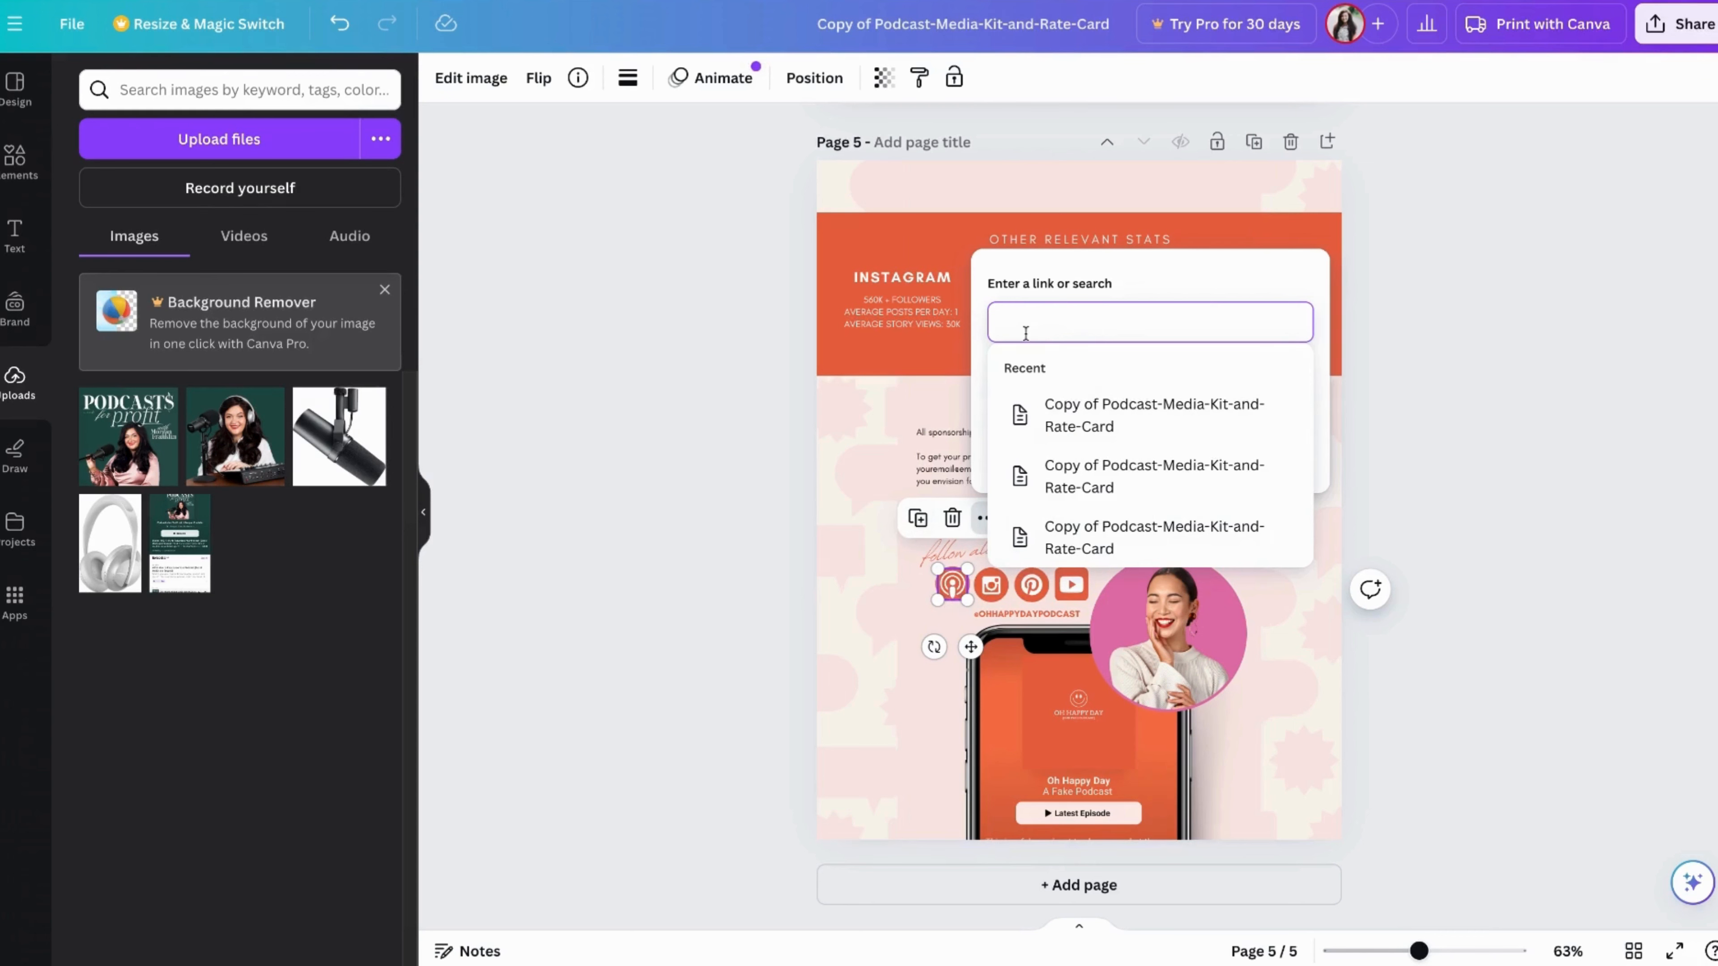
click(890, 640)
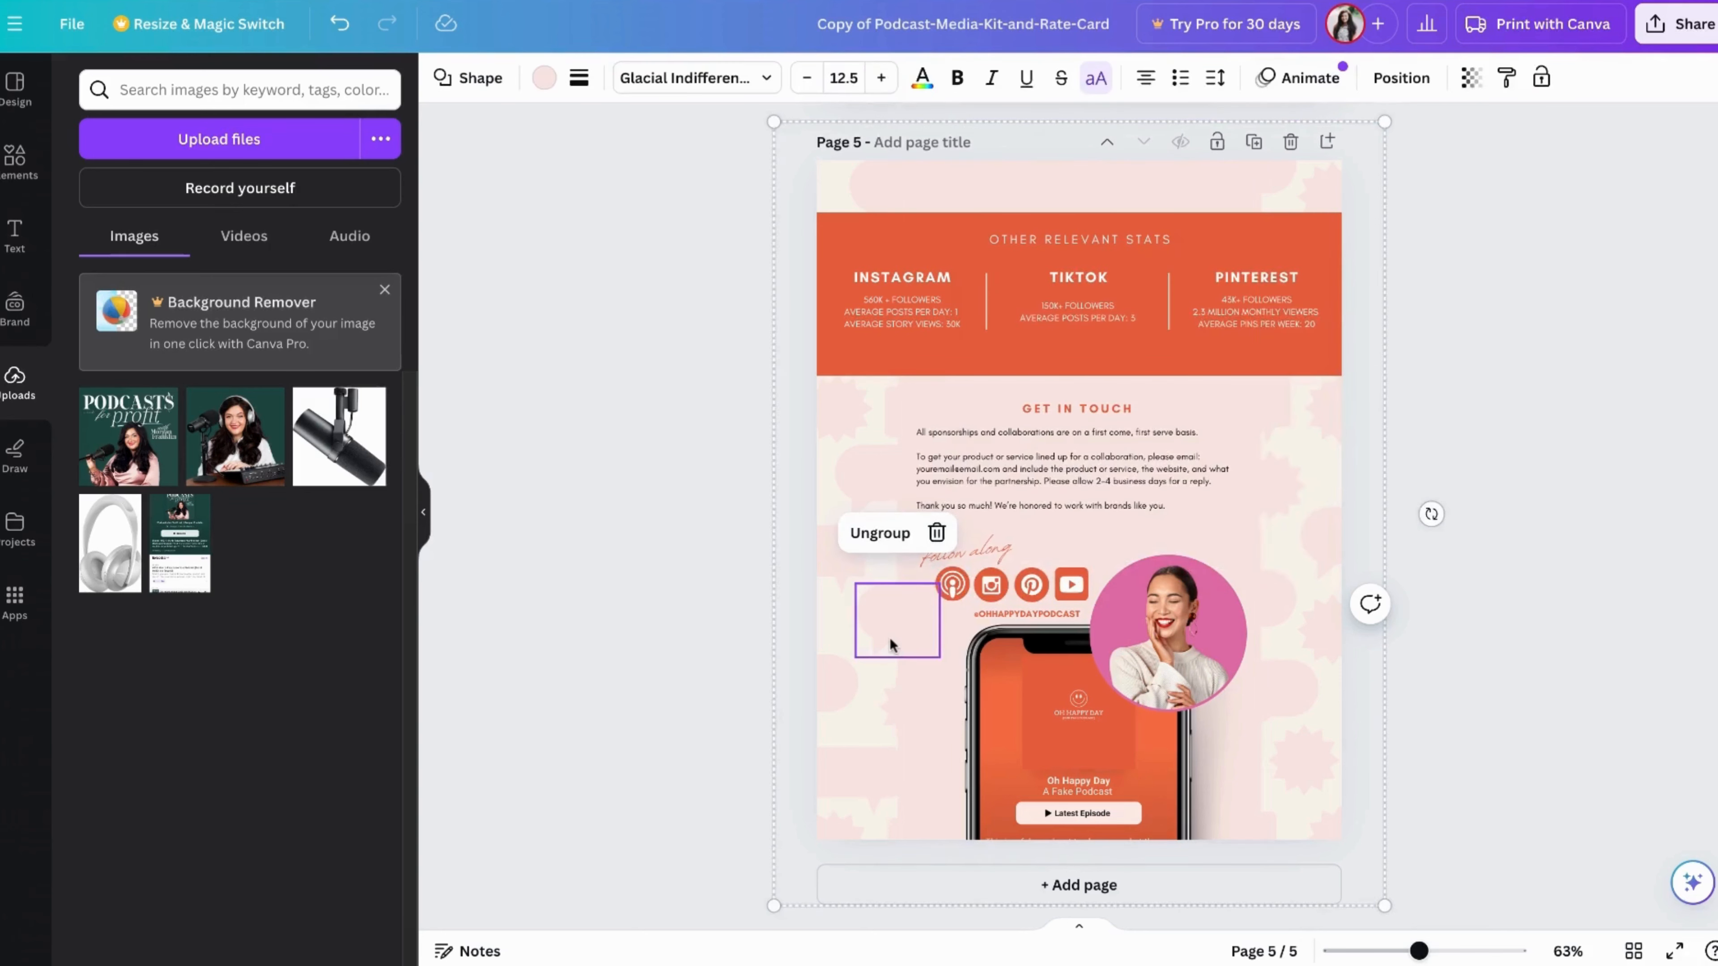
click(946, 657)
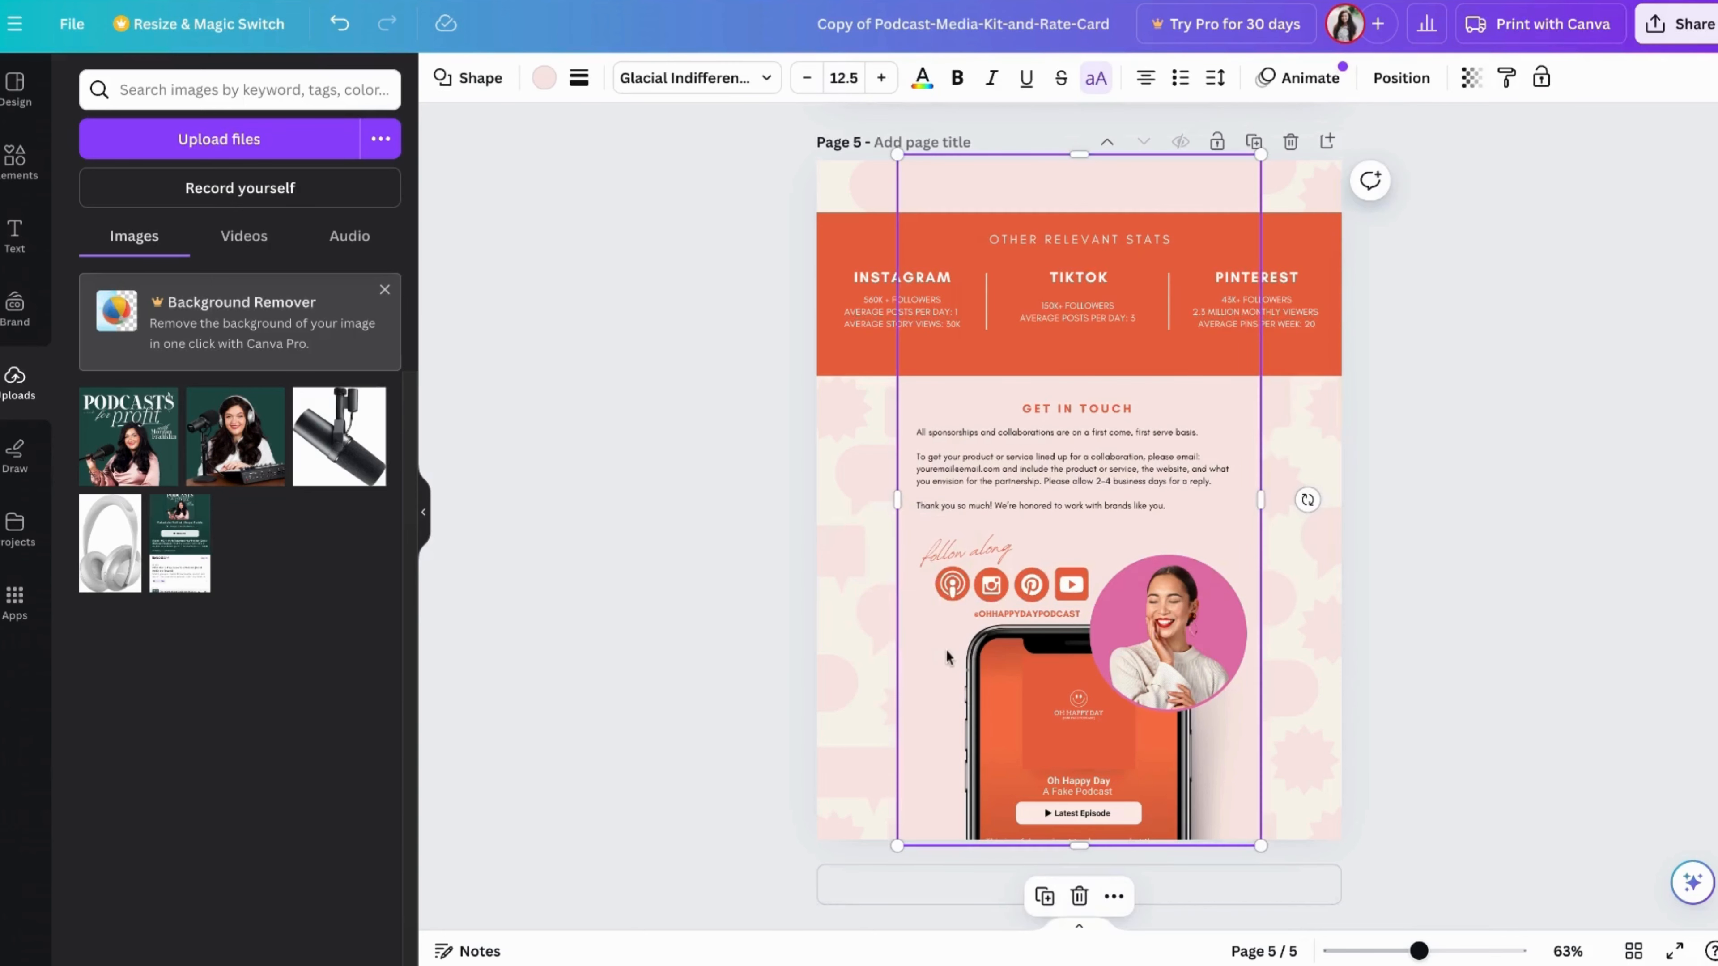
click(1426, 399)
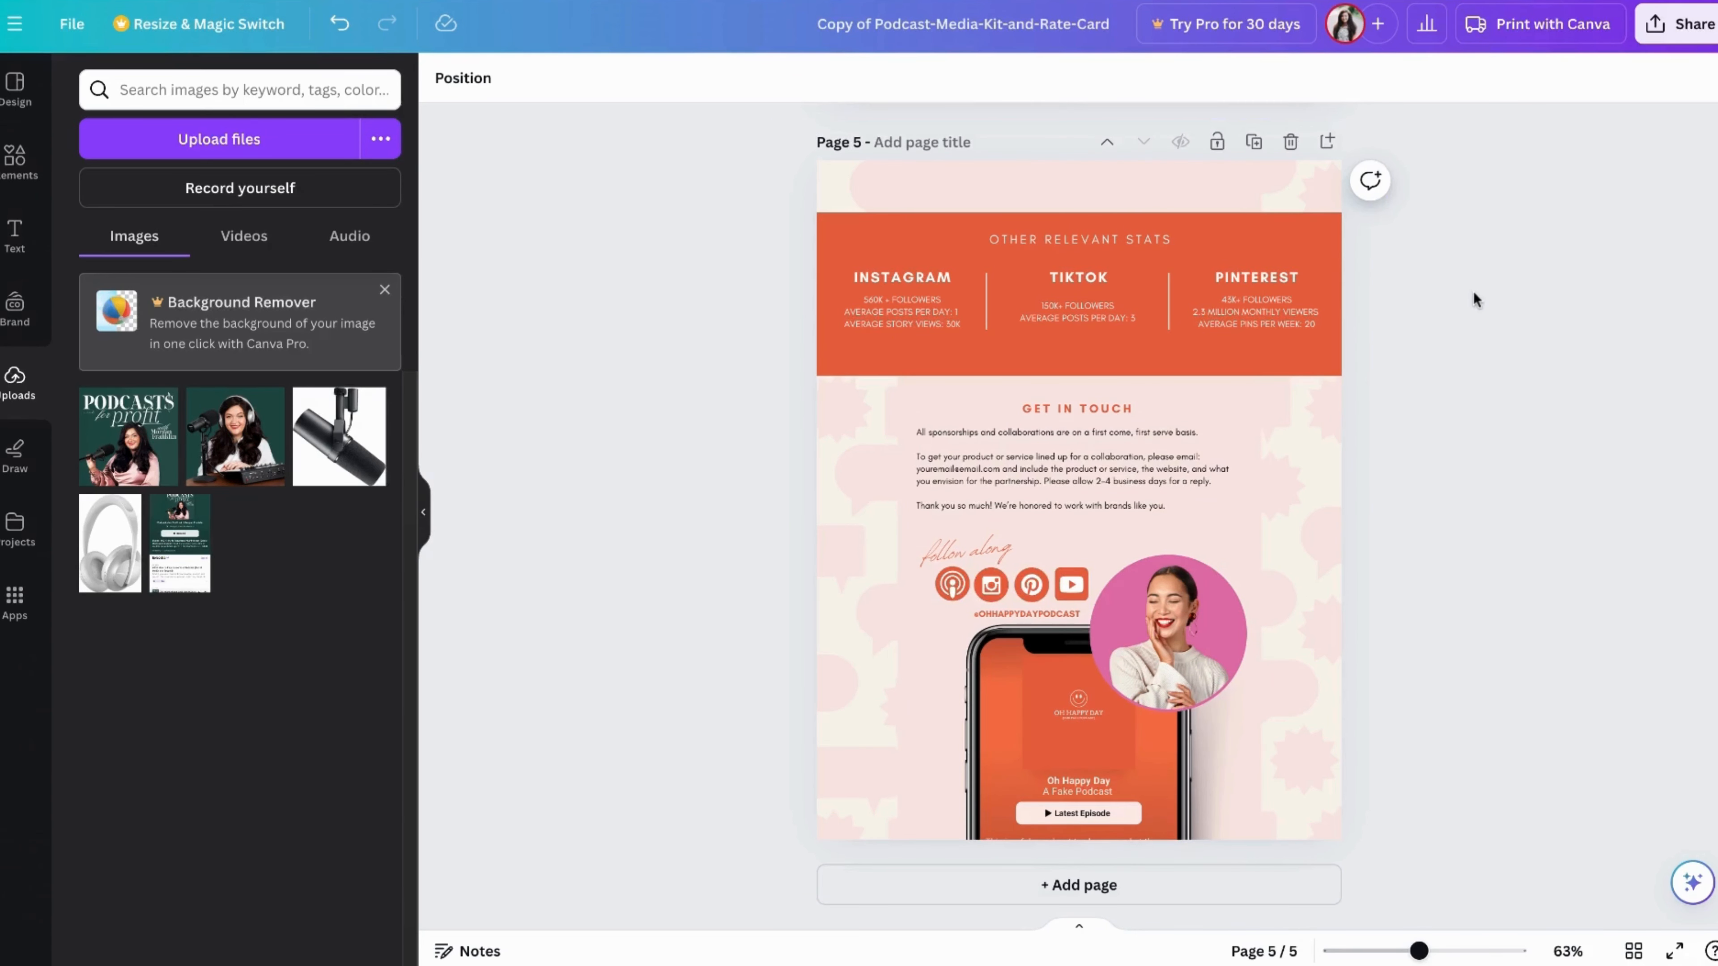
Open the design's download options and set the file type to PDF Standard
click(1694, 28)
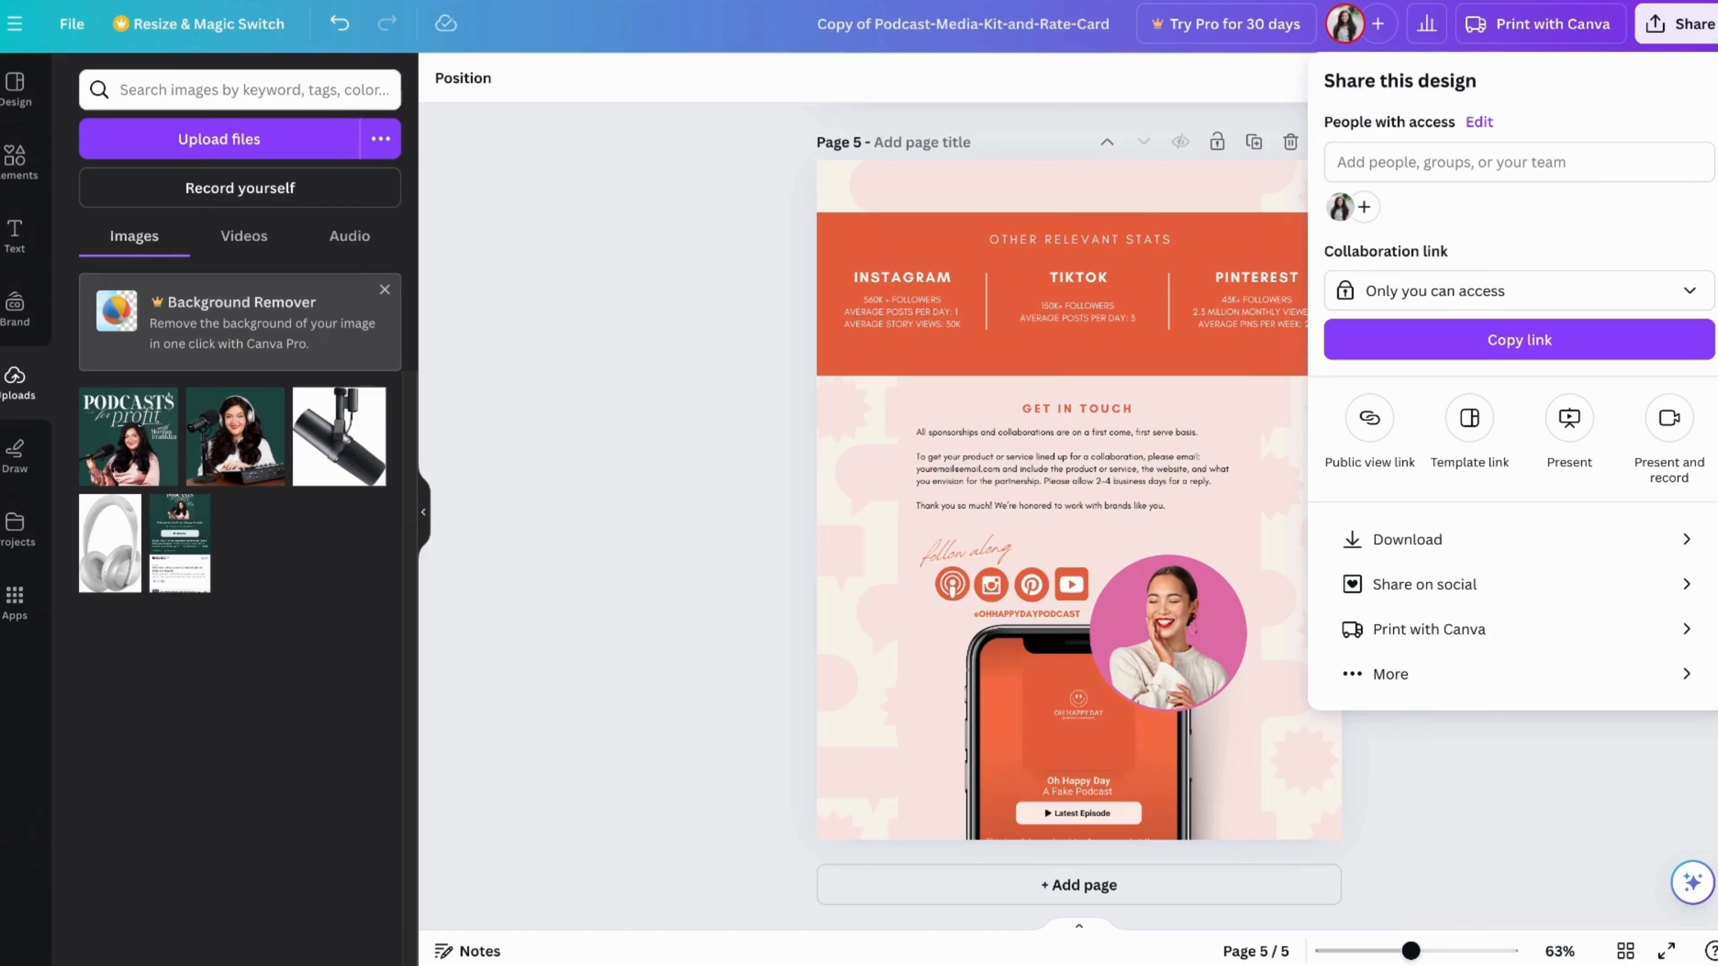
click(1409, 541)
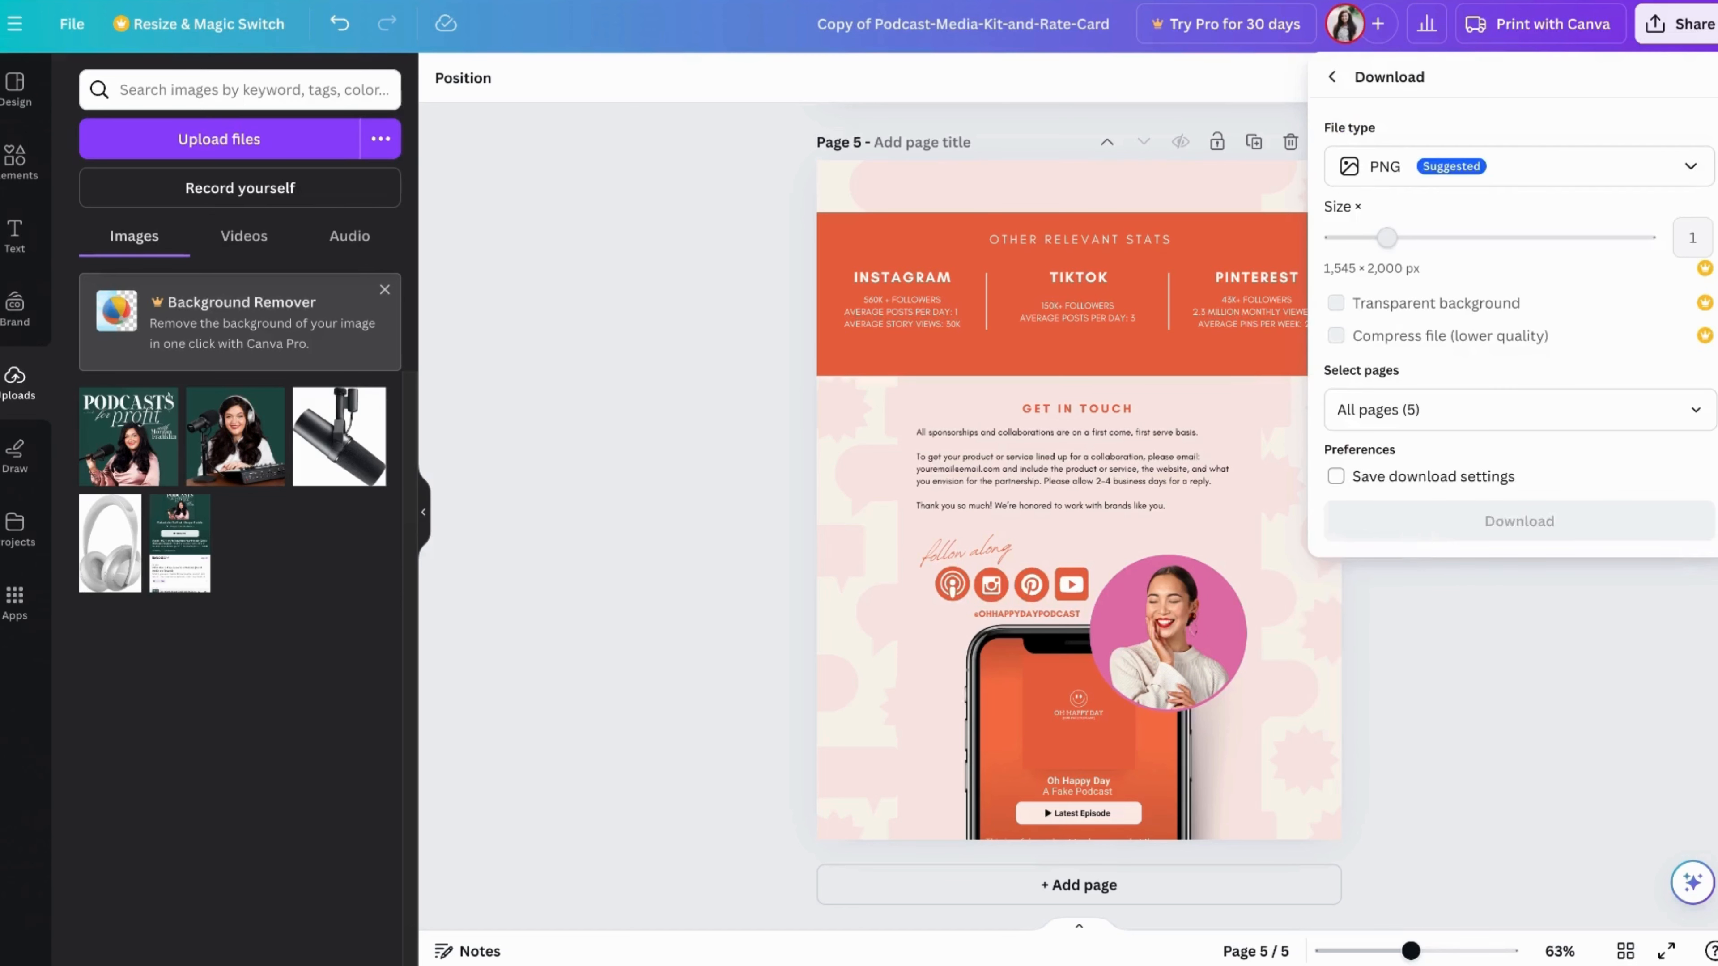
click(1499, 175)
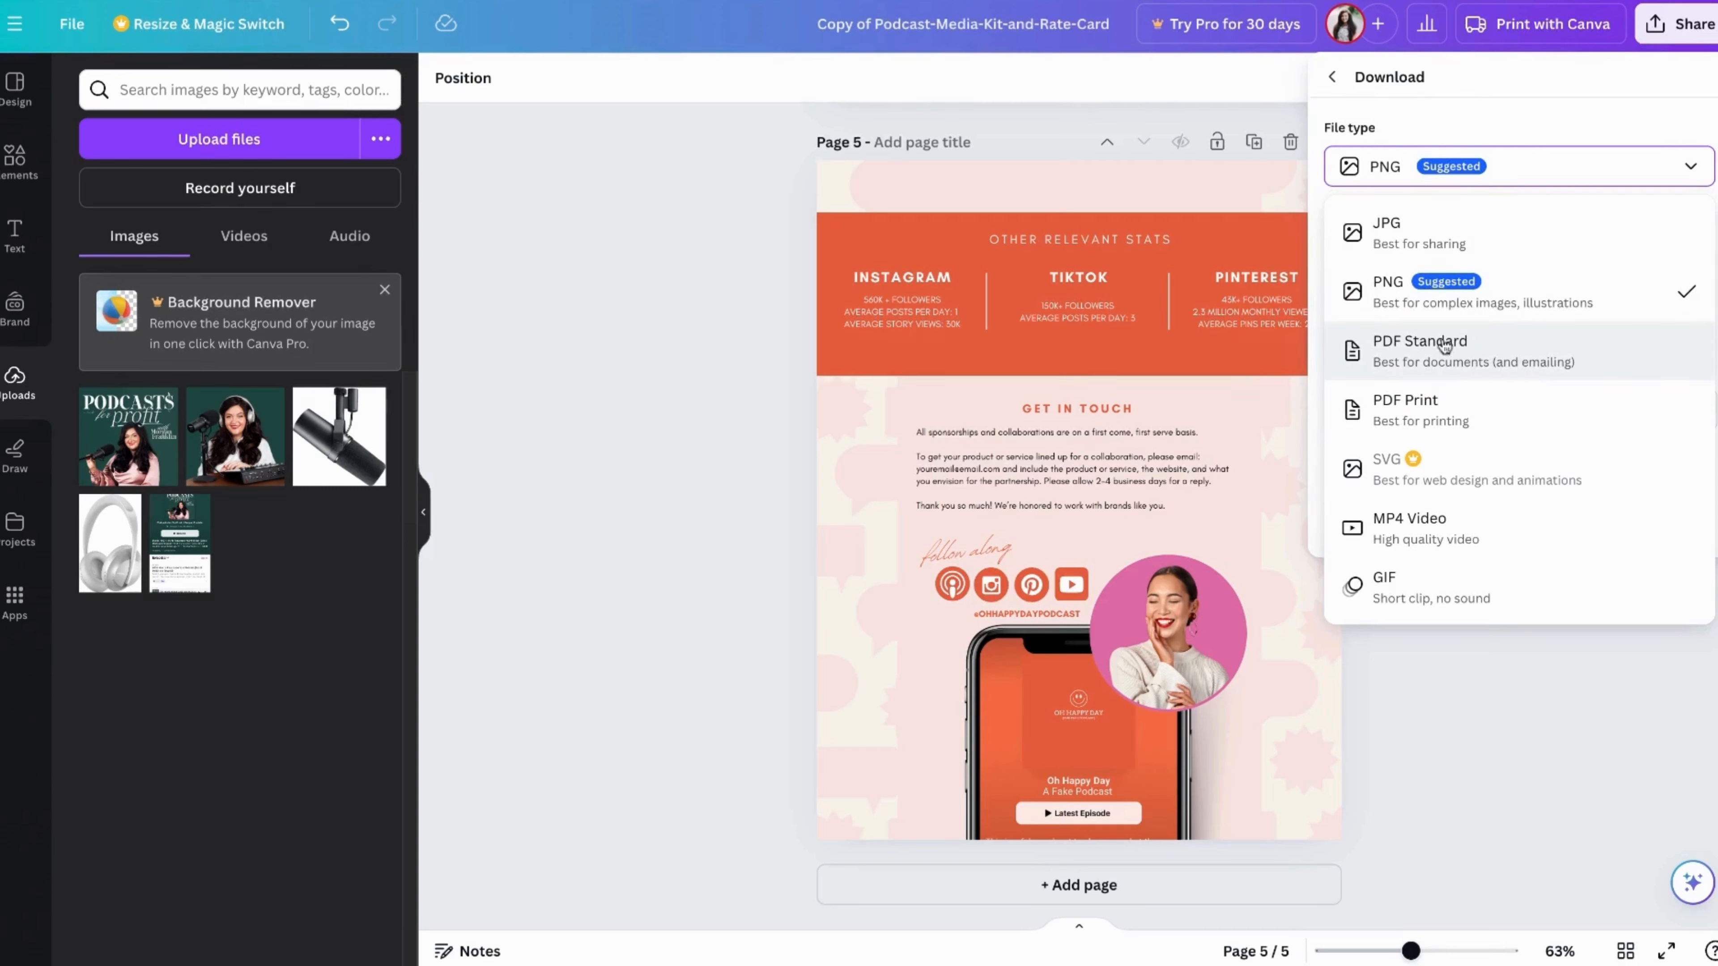
click(1438, 367)
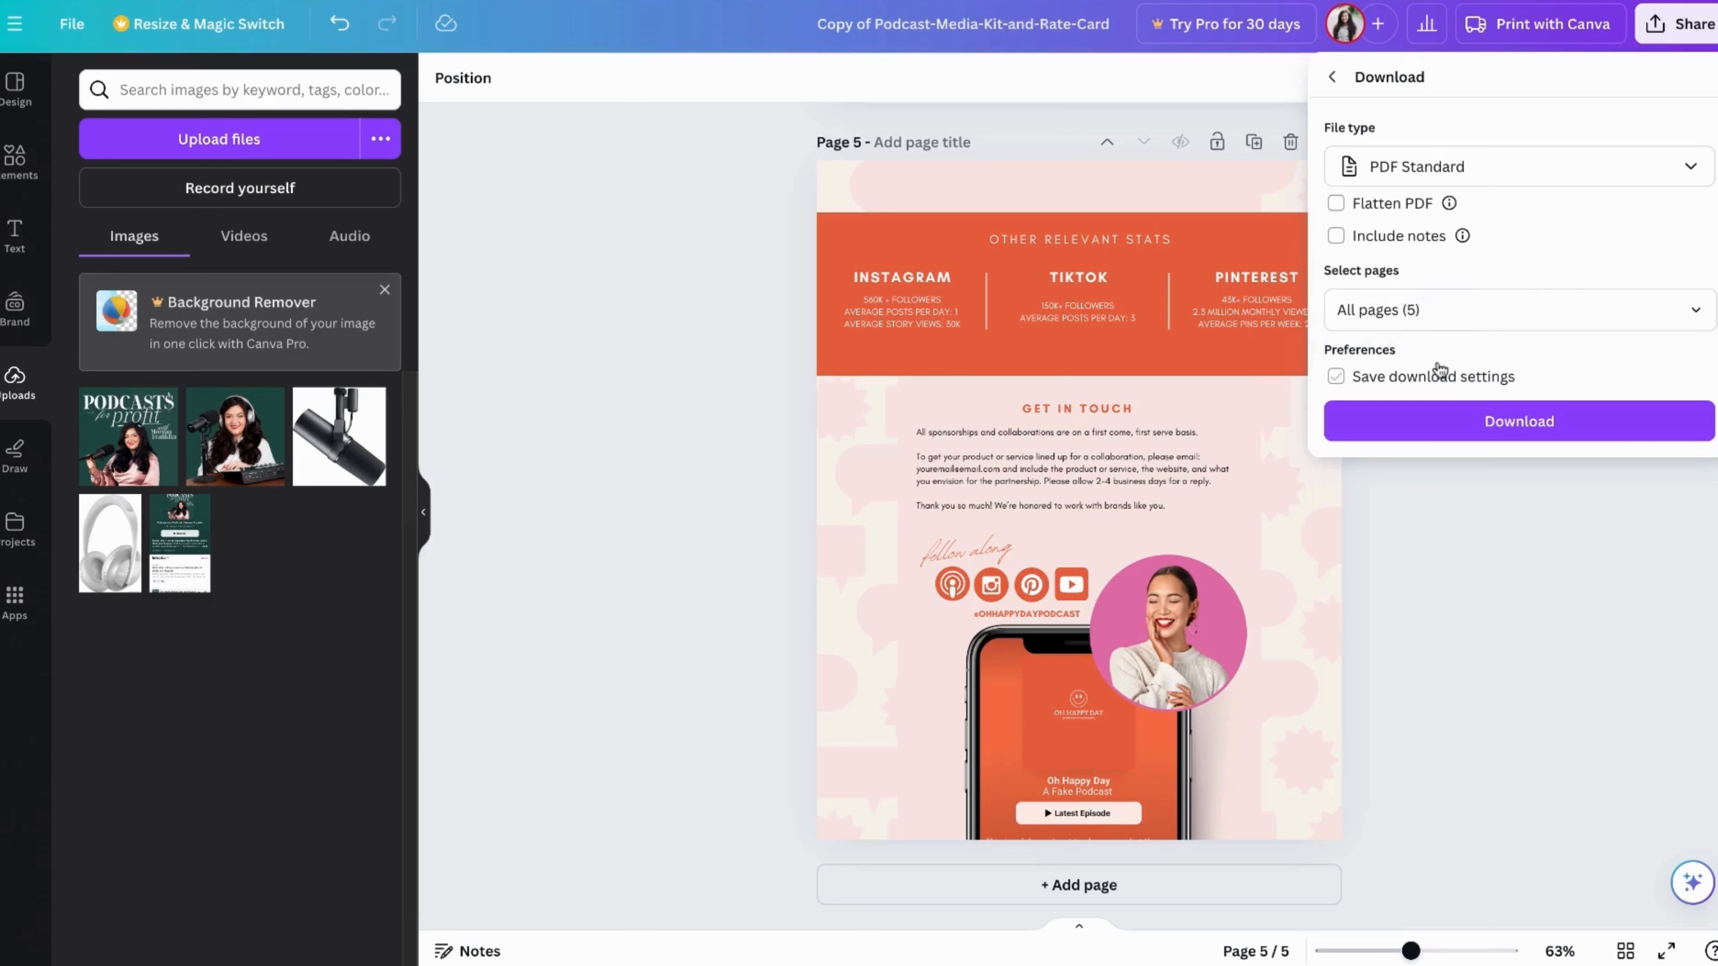